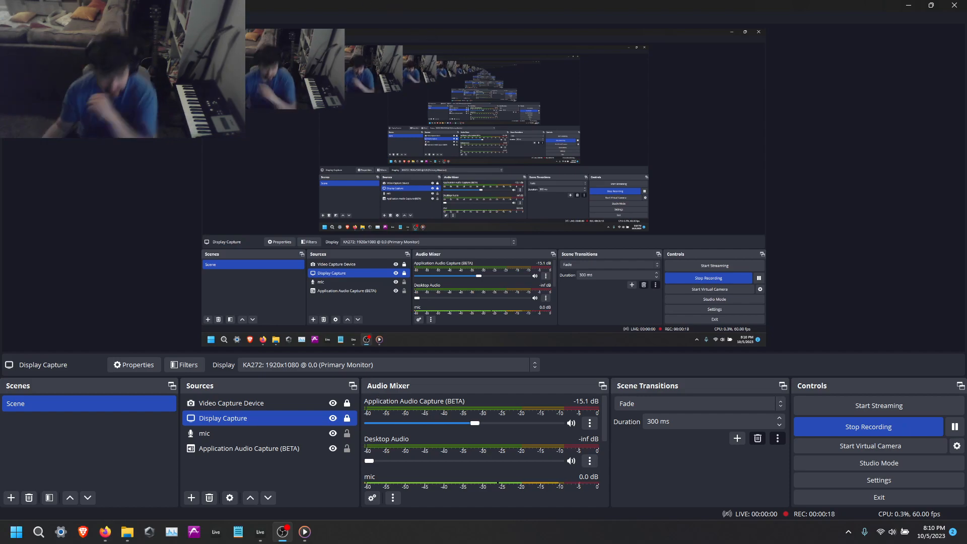
# Switch to Ableton Live and fit the whole arrangement and its tracks in the view.
pyautogui.click(261, 533)
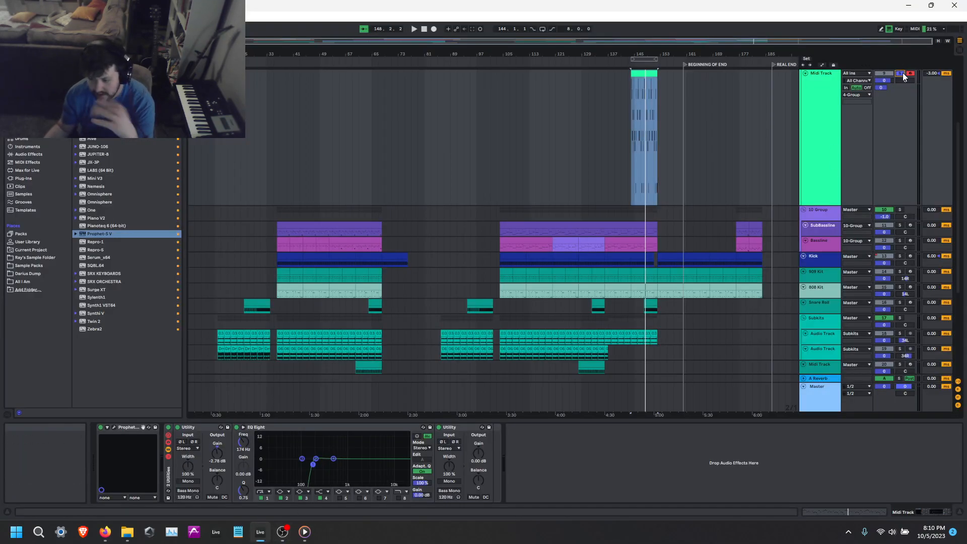
pyautogui.moveTo(869, 207); pyautogui.dragTo(871, 113)
pyautogui.click(940, 40)
pyautogui.click(947, 40)
pyautogui.scroll(8, 709, 238)
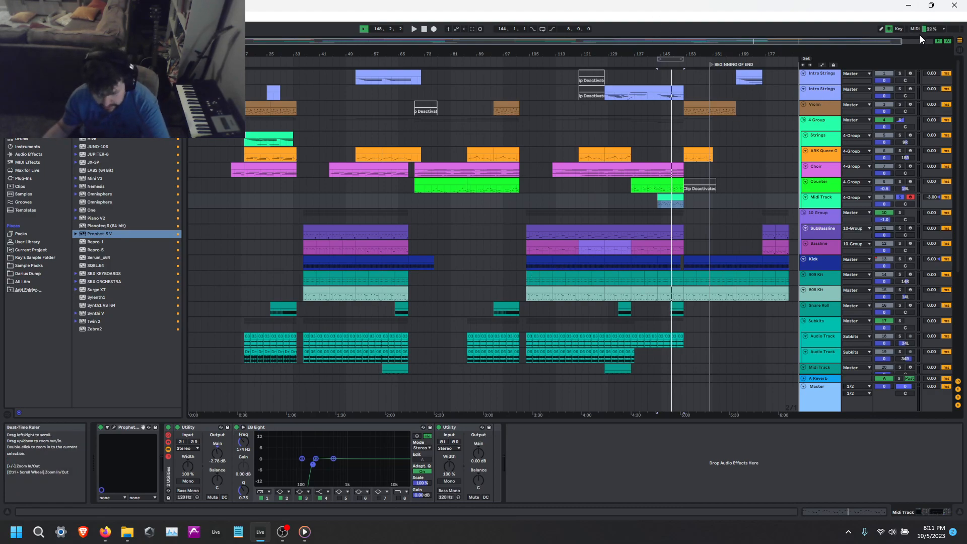
# Examine the device chains on the first Intro Strings track and the Subkits drum tracks.
pyautogui.click(829, 78)
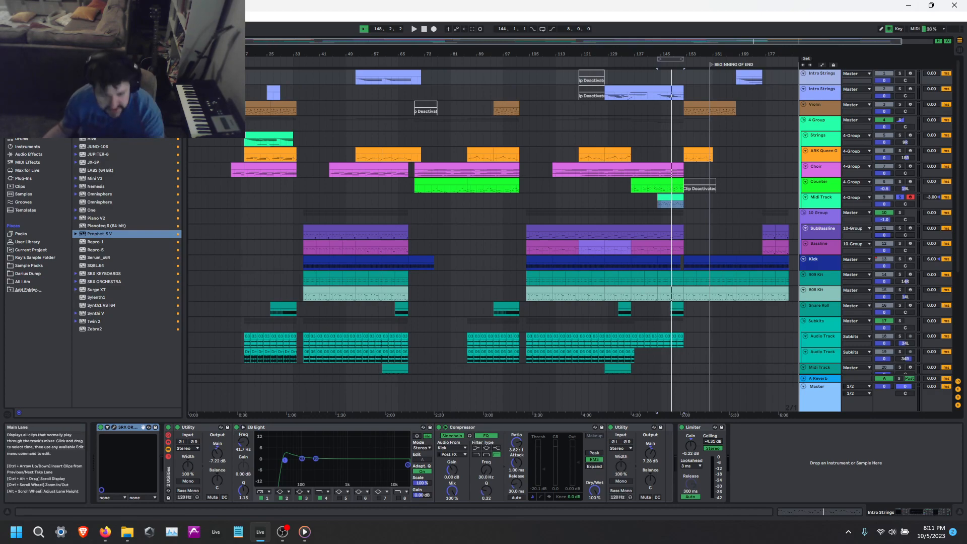
pyautogui.click(142, 133)
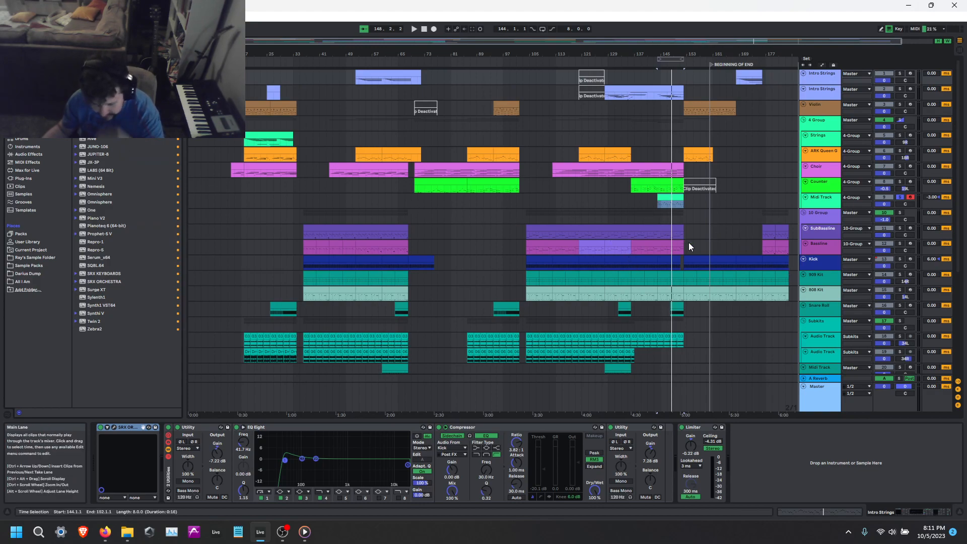
pyautogui.scroll(-5, 565, 306)
pyautogui.click(824, 204)
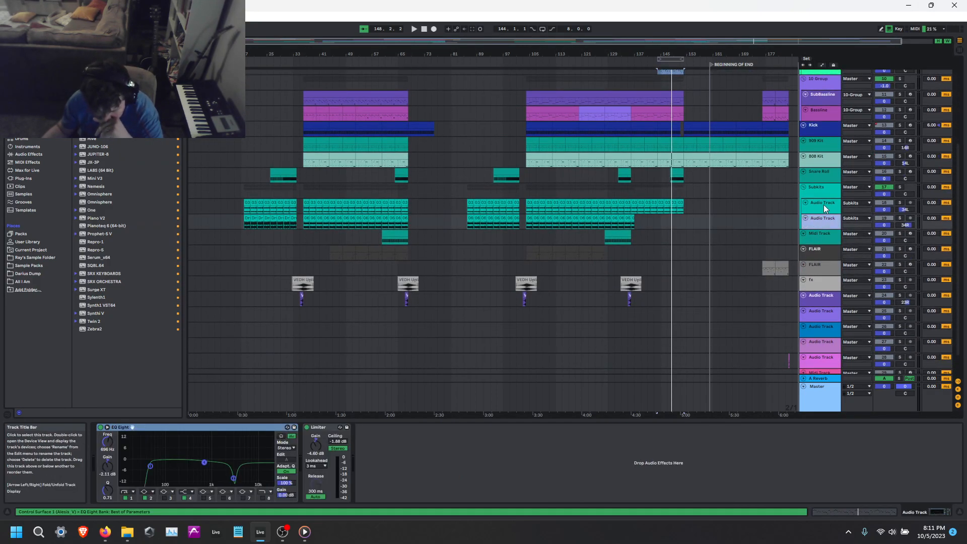
pyautogui.click(824, 187)
pyautogui.click(821, 174)
pyautogui.click(825, 189)
pyautogui.click(834, 207)
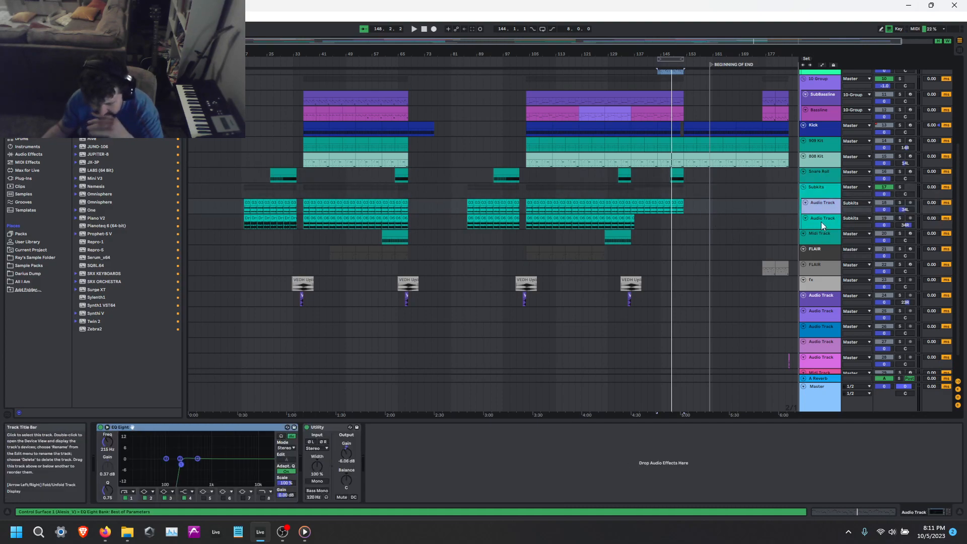
# Enlarge the Hi Hat loop track in the Subkits group, solo it and play it from bar 124.
pyautogui.moveTo(822, 213); pyautogui.dragTo(822, 235)
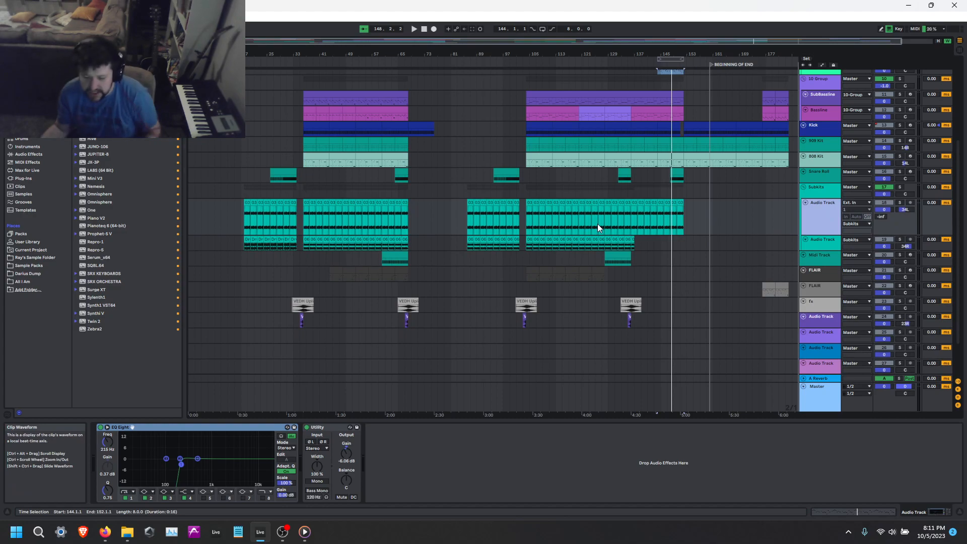
pyautogui.scroll(5, 597, 224)
pyautogui.click(552, 201)
pyautogui.click(900, 202)
pyautogui.press('space')
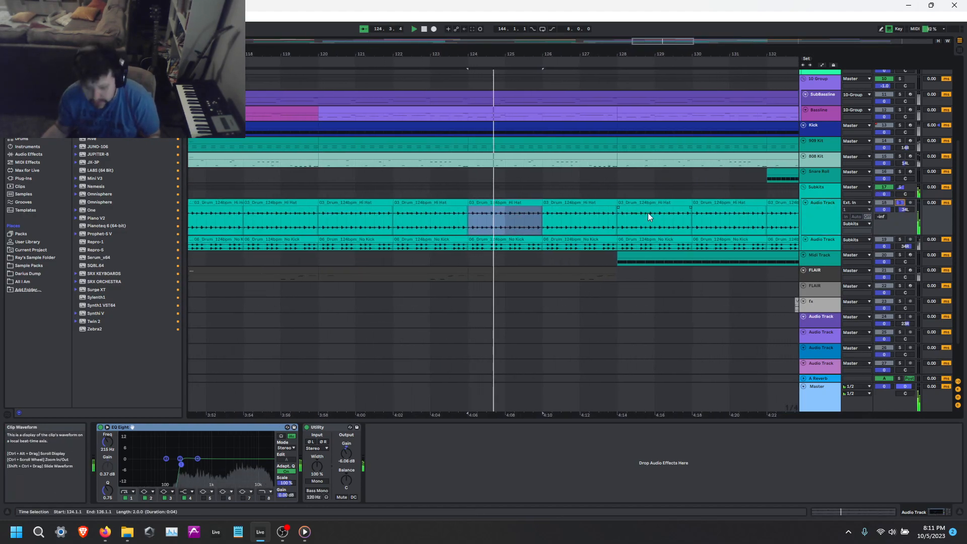
# Solo the No Kick drum loop track and listen to its clip at bar 124.
pyautogui.click(899, 239)
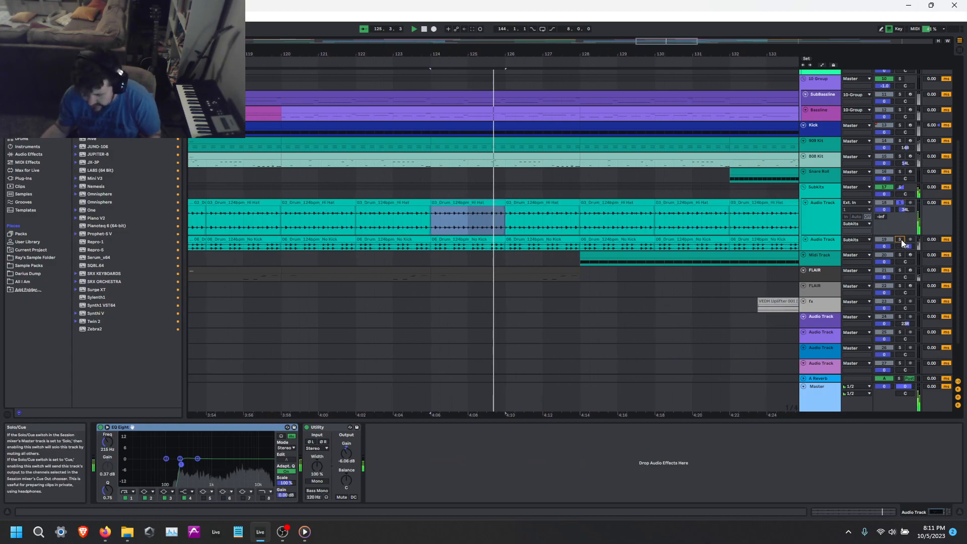
pyautogui.click(458, 244)
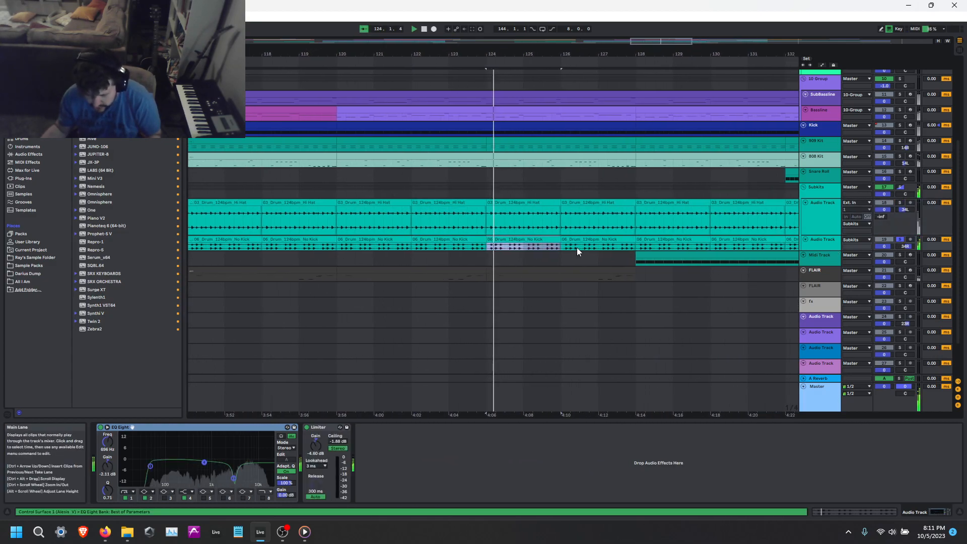
pyautogui.scroll(5, 547, 244)
pyautogui.scroll(-5, 582, 221)
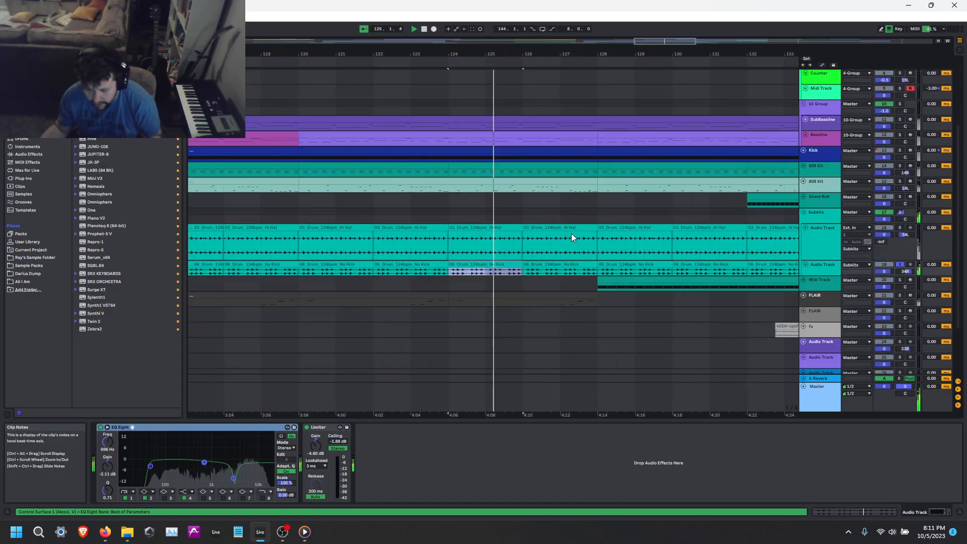
pyautogui.scroll(5, 617, 227)
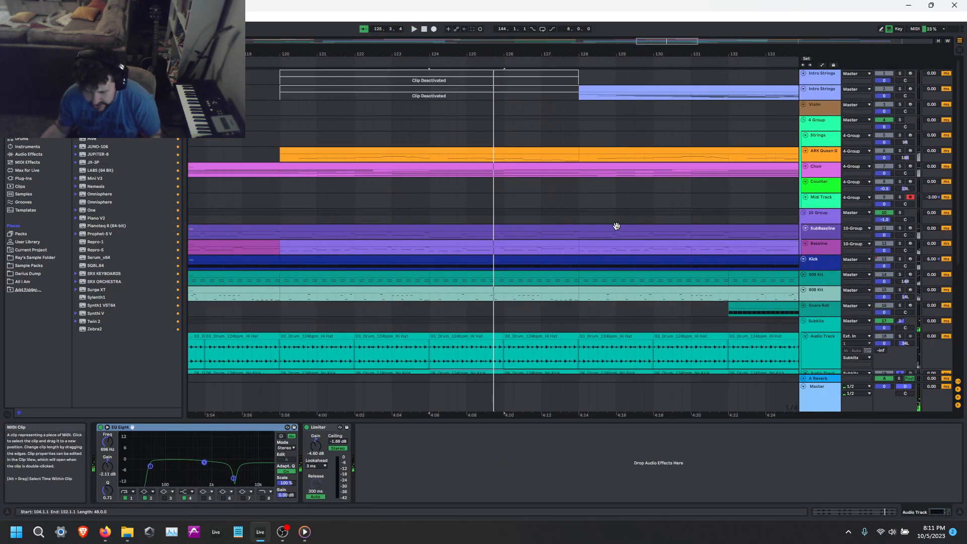
# Enlarge the Choir track and open the notes of its clip that starts at bar 112.
pyautogui.moveTo(832, 177); pyautogui.dragTo(832, 326)
pyautogui.click(505, 167)
pyautogui.doubleClick(504, 167)
pyautogui.click(661, 440)
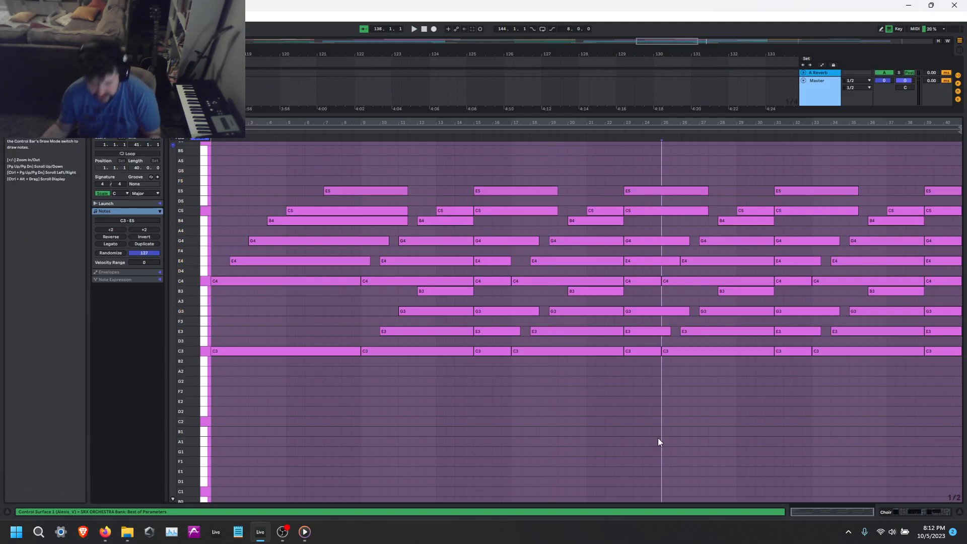
# Solo the Choir track and play it with the clip's notes in view.
pyautogui.hotkey('shift', 'Tab')
pyautogui.press('space')
pyautogui.click(900, 168)
pyautogui.press('space')
pyautogui.hotkey('shift', 'Tab')
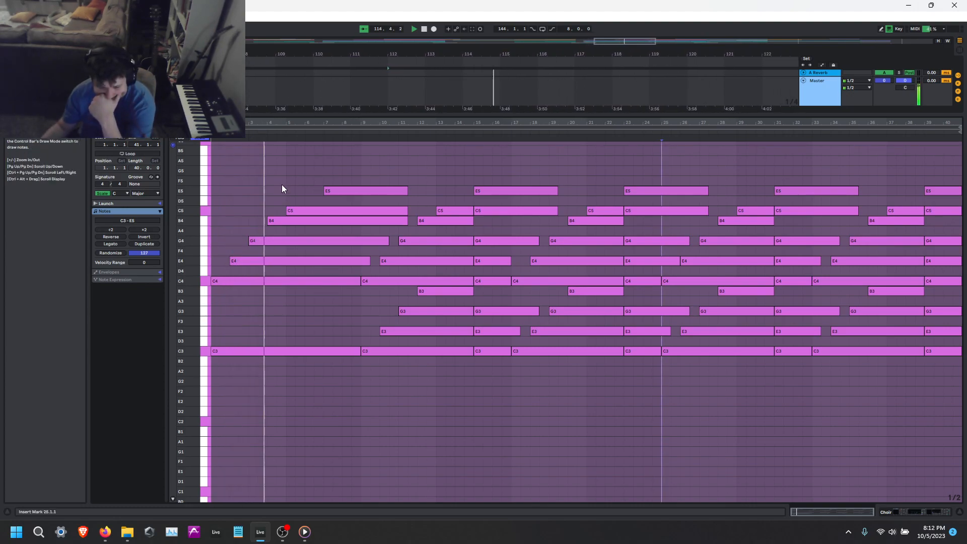
# Try transposing the opening B4 and C5 choir notes down one octave.
pyautogui.moveTo(288, 183); pyautogui.dragTo(302, 221)
pyautogui.hotkey('shift', 'Down')
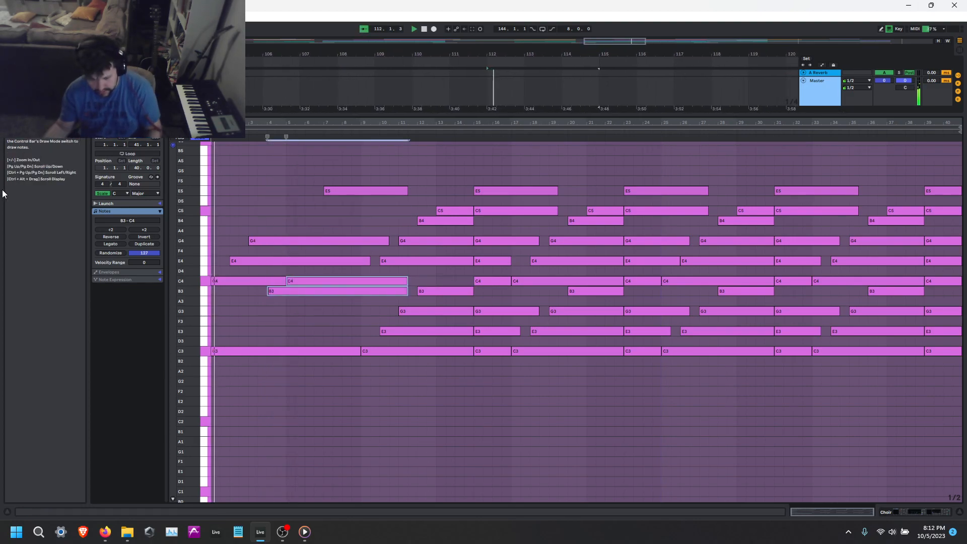
pyautogui.hotkey('shift', 'Up')
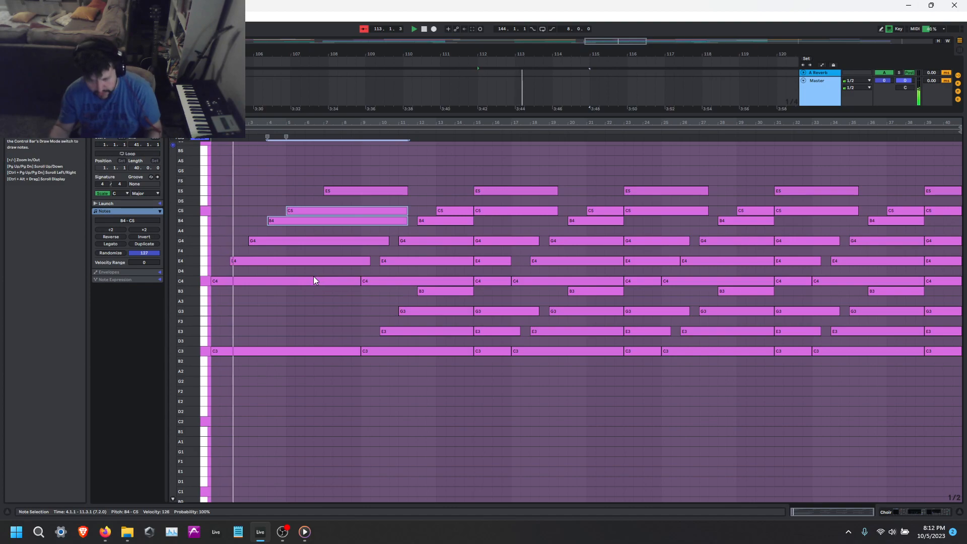
# Listen to the soloed Choir clip from its bar 15 while checking its notes, and return to the clip's start.
pyautogui.click(470, 376)
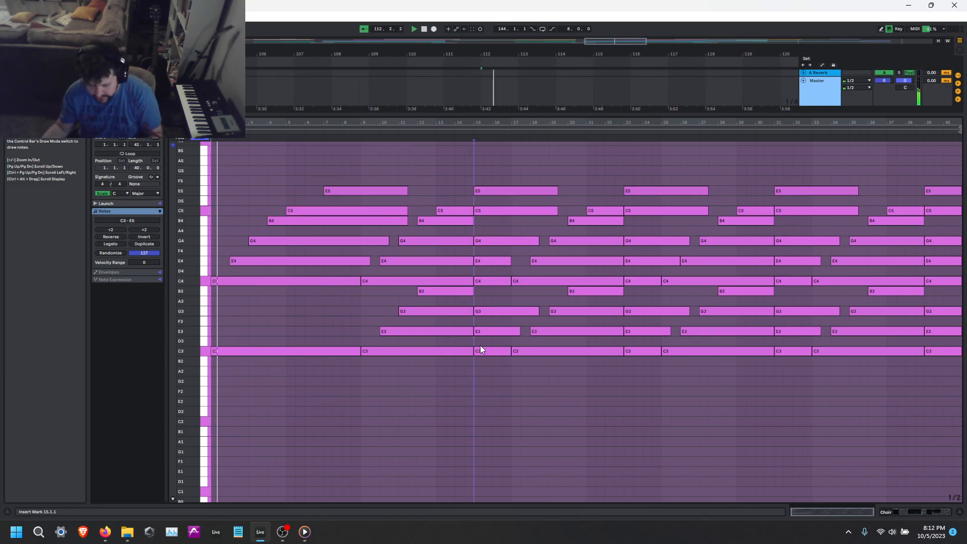
pyautogui.hotkey('shift', 'Tab')
pyautogui.click(899, 167)
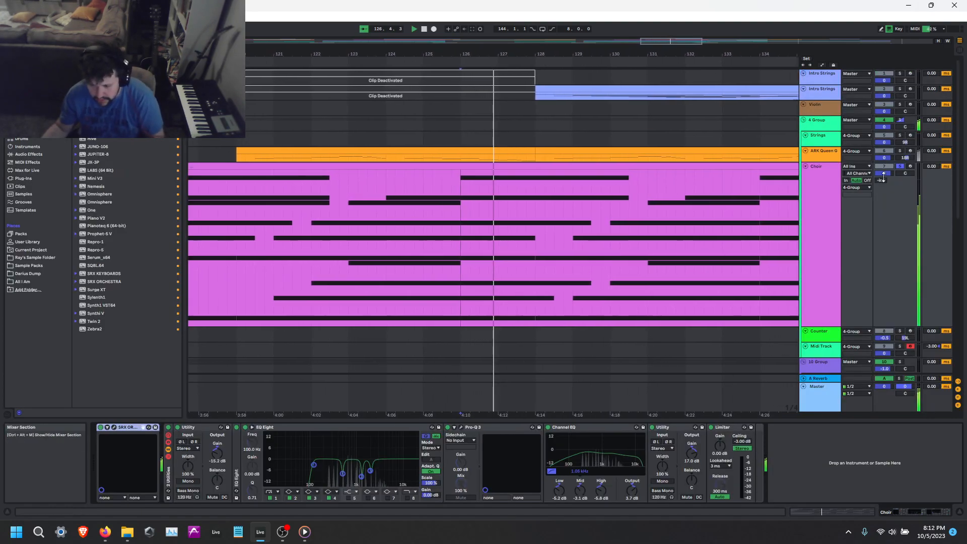
pyautogui.hotkey('shift', 'Tab')
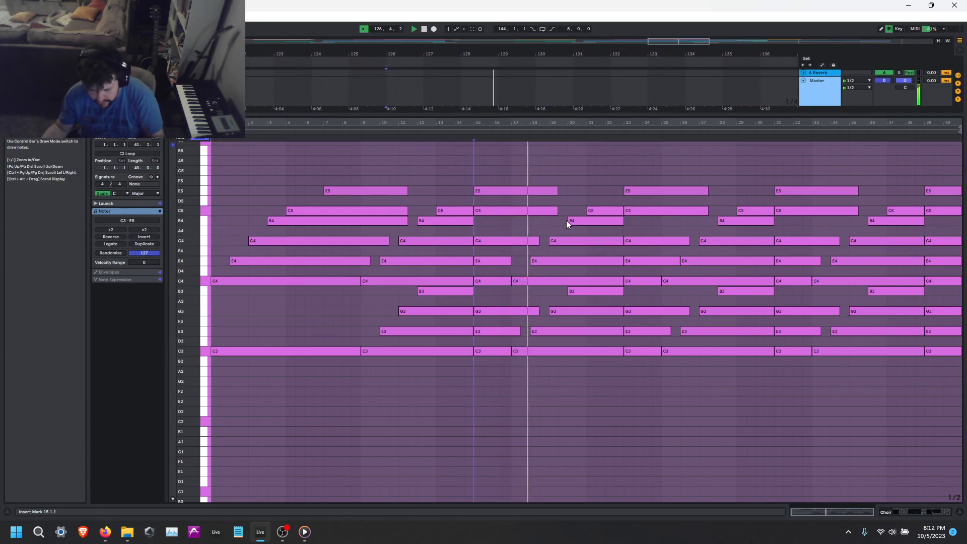
pyautogui.click(624, 368)
pyautogui.press('Home')
pyautogui.hotkey('shift', 'Tab')
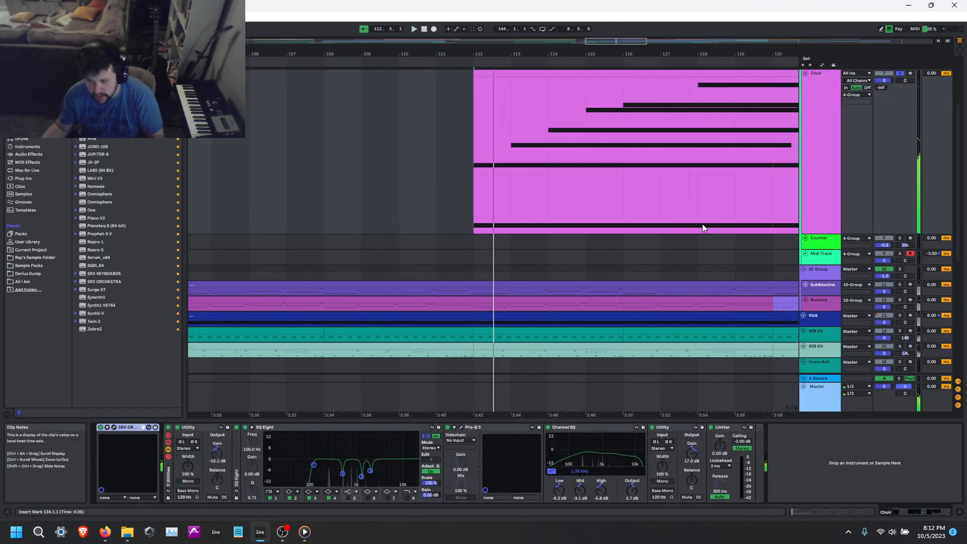
# Reduce the Choir track's height and fit the whole arrangement back in the view.
pyautogui.scroll(-5, 702, 225)
pyautogui.scroll(3, 895, 77)
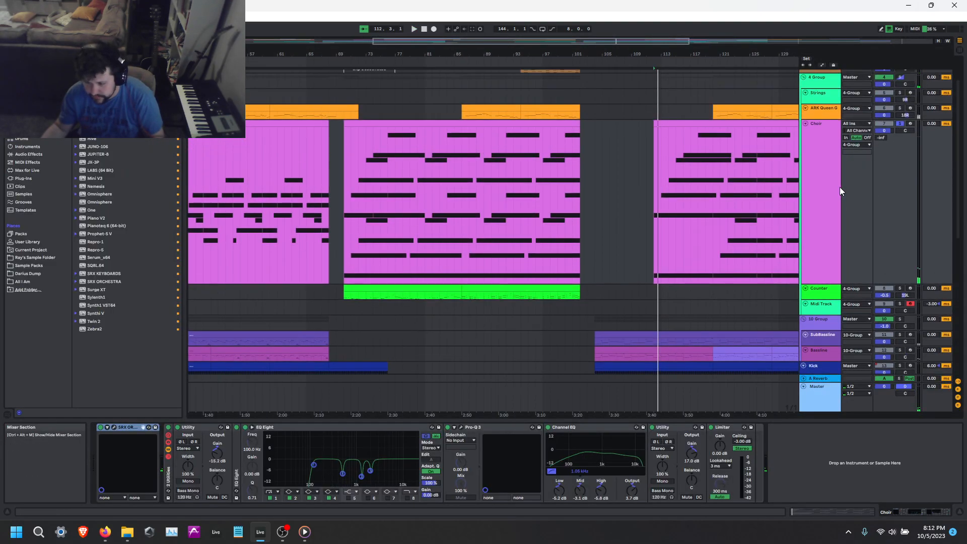
pyautogui.click(805, 124)
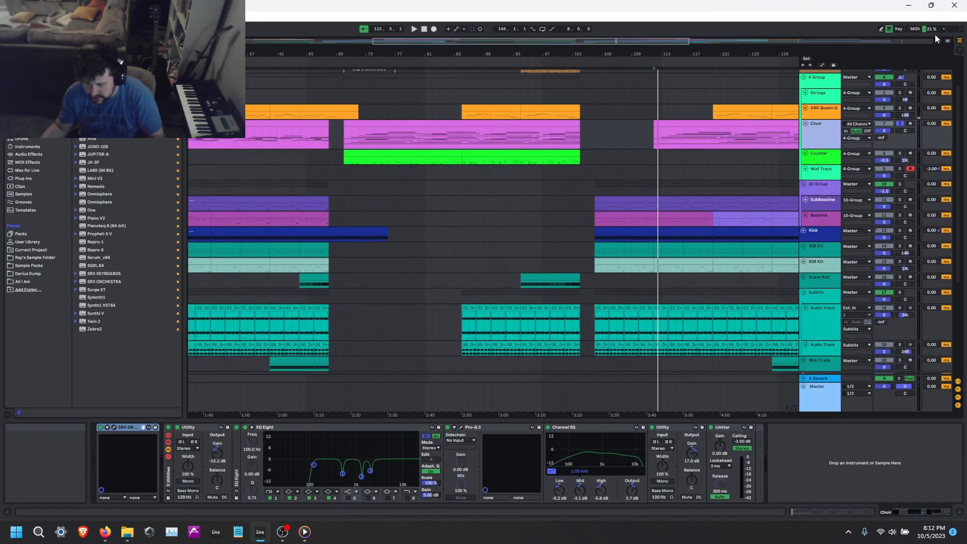
pyautogui.click(938, 41)
pyautogui.click(947, 41)
pyautogui.scroll(3, 856, 169)
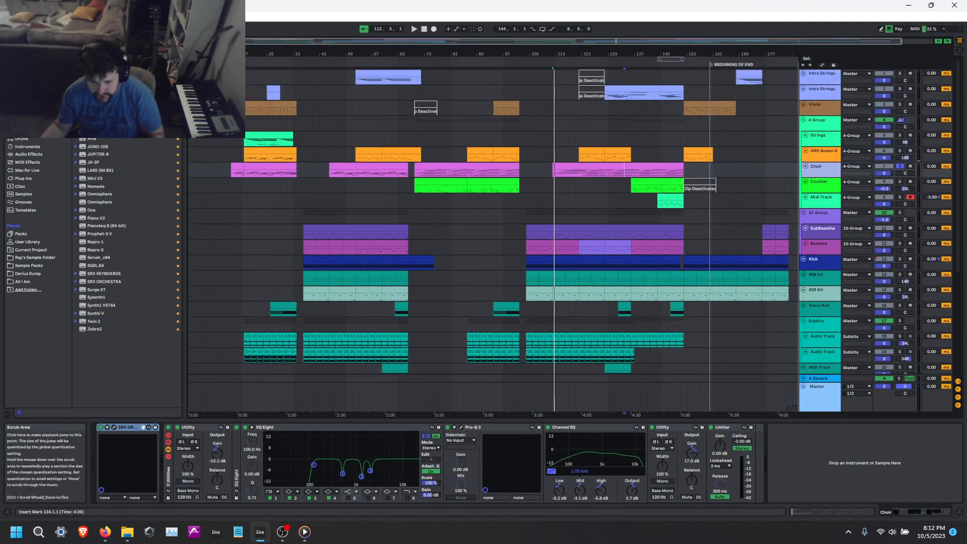
# Solo and play the first Intro Strings track, enlarge it and open its clip notes.
pyautogui.click(826, 75)
pyautogui.press('space')
pyautogui.click(900, 73)
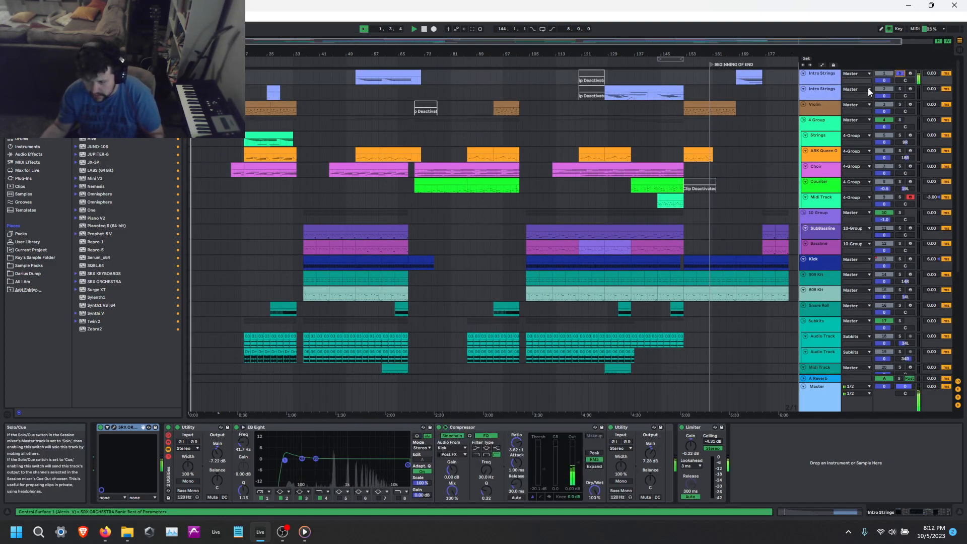
pyautogui.moveTo(829, 84); pyautogui.dragTo(821, 132)
pyautogui.hotkey('shift', 'Tab')
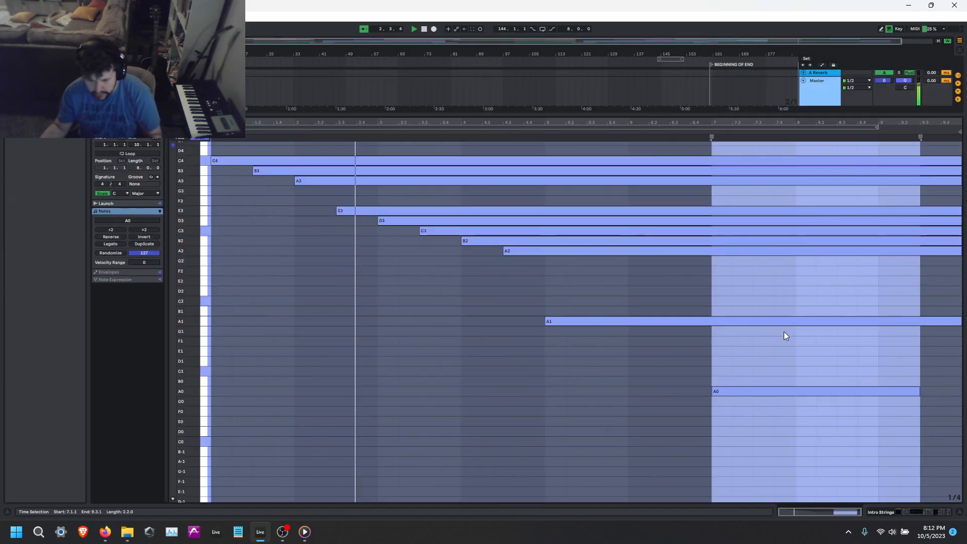
# Play the first Intro Strings track's long clip before bar 73 and check its notes.
pyautogui.click(623, 380)
pyautogui.hotkey('shift', 'Tab')
pyautogui.click(399, 73)
pyautogui.press('space')
pyautogui.press('space')
pyautogui.hotkey('shift', 'Tab')
pyautogui.hotkey('shift', 'Tab')
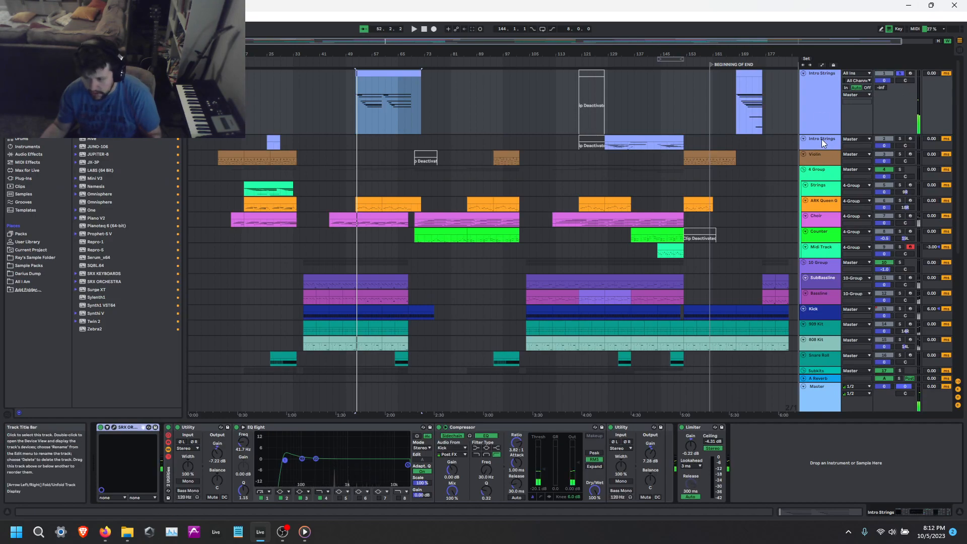
# Play the second Intro Strings track from bar 128, enlarge the track and solo it.
pyautogui.click(655, 139)
pyautogui.press('space')
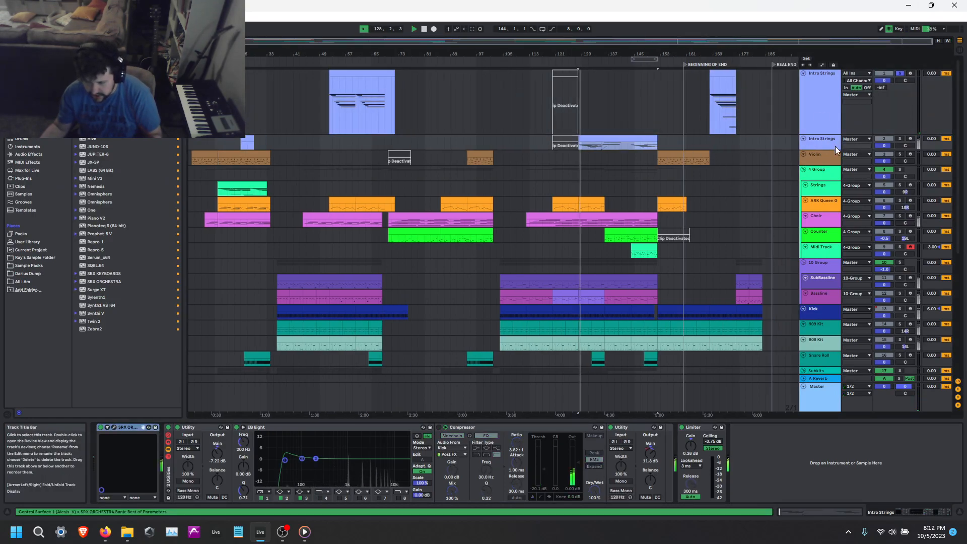
pyautogui.moveTo(829, 150); pyautogui.dragTo(830, 186)
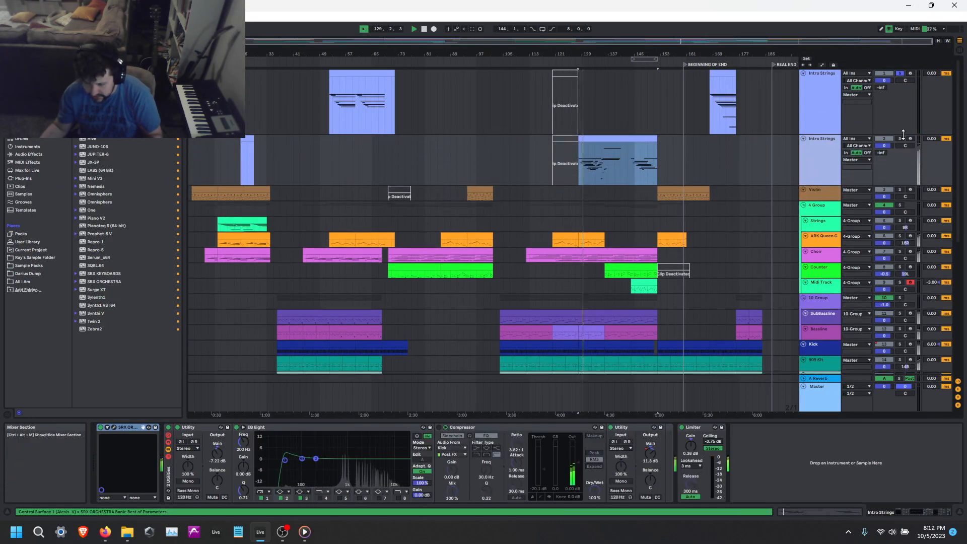
pyautogui.click(900, 139)
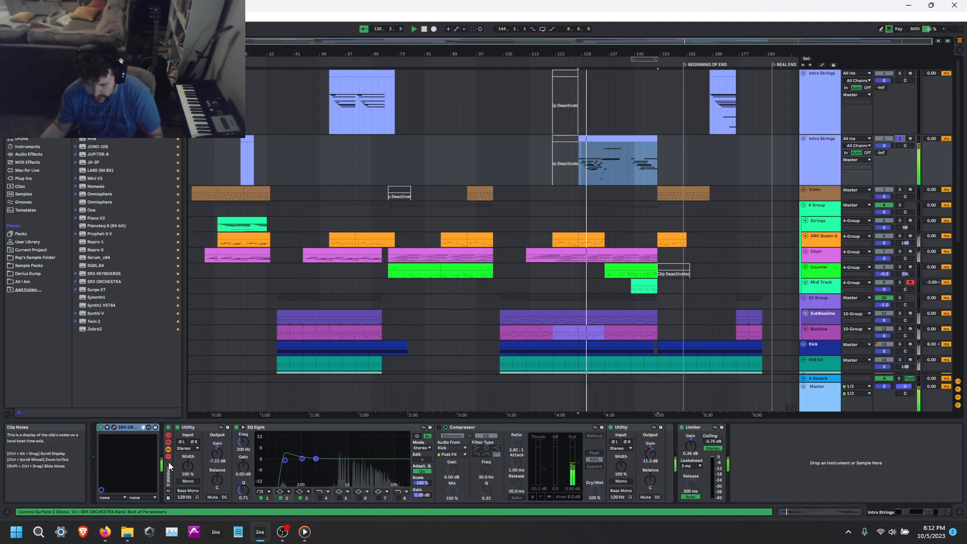
# Set the second Intro Strings track's Limiter to 0.27 dB gain and a -4.12 dB ceiling.
pyautogui.moveTo(691, 445); pyautogui.dragTo(691, 447)
pyautogui.click(713, 441)
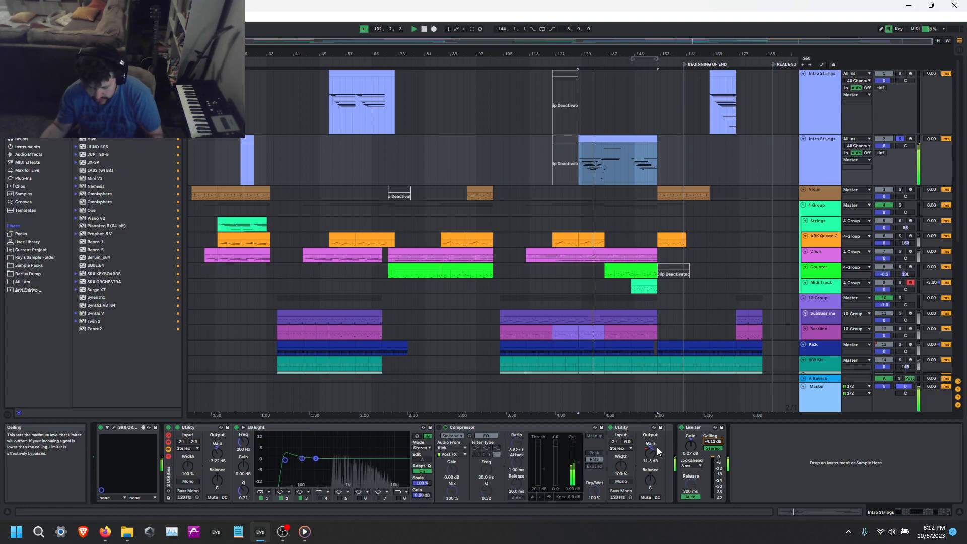
# Move the low band of the track's EQ Eight to 144 Hz with a Q of 0.85 and listen to it.
pyautogui.click(292, 427)
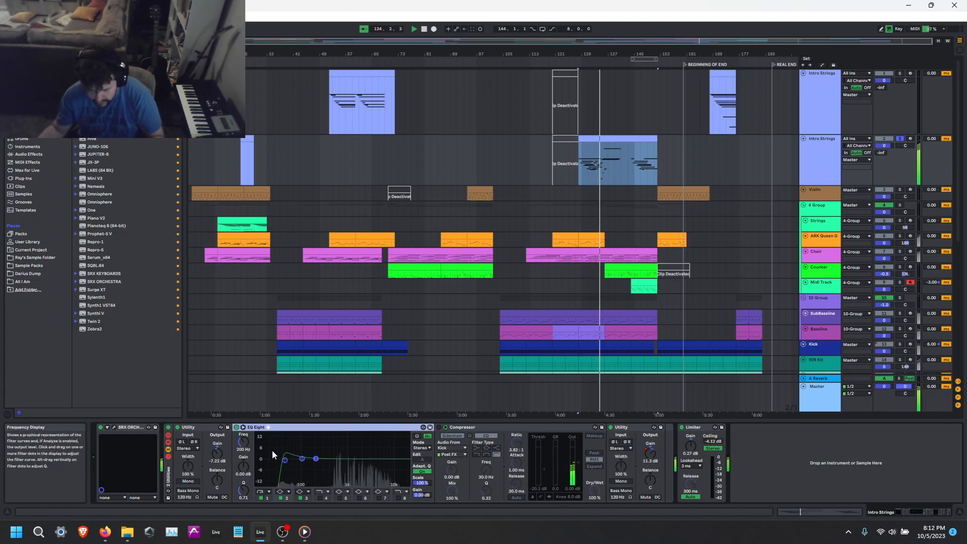
pyautogui.moveTo(284, 461); pyautogui.dragTo(292, 462)
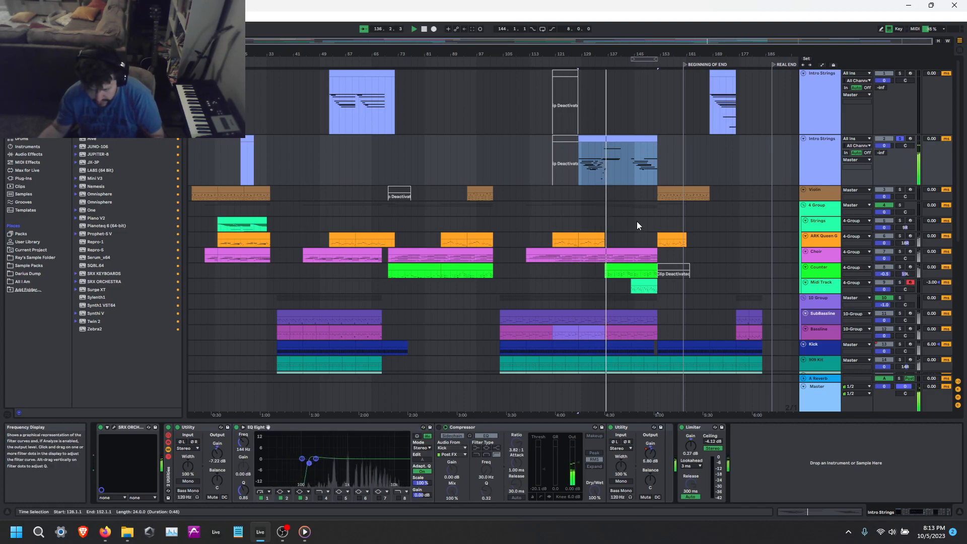
pyautogui.press('space')
pyautogui.press('space')
# Duplicate the EQ Eight and cut the copy's upper band by 7.81 dB at 3.30 kHz with a Q of 0.71.
pyautogui.click(341, 461)
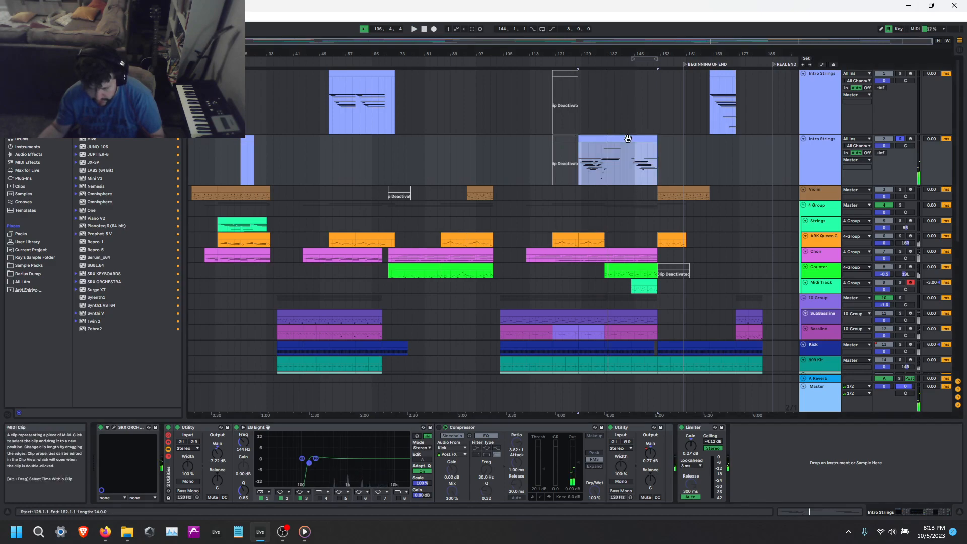
pyautogui.hotkey('ctrl', 'd')
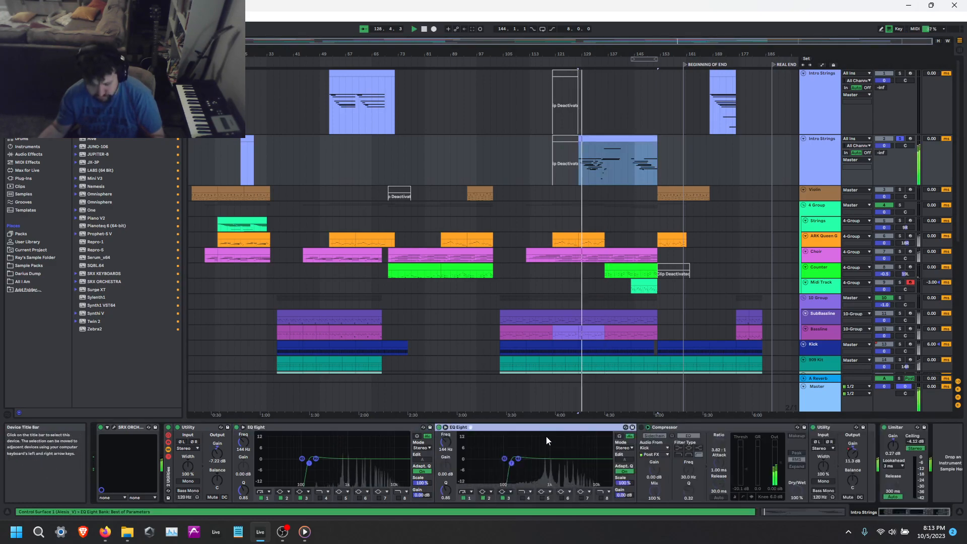
pyautogui.moveTo(520, 463); pyautogui.dragTo(573, 472)
pyautogui.click(621, 436)
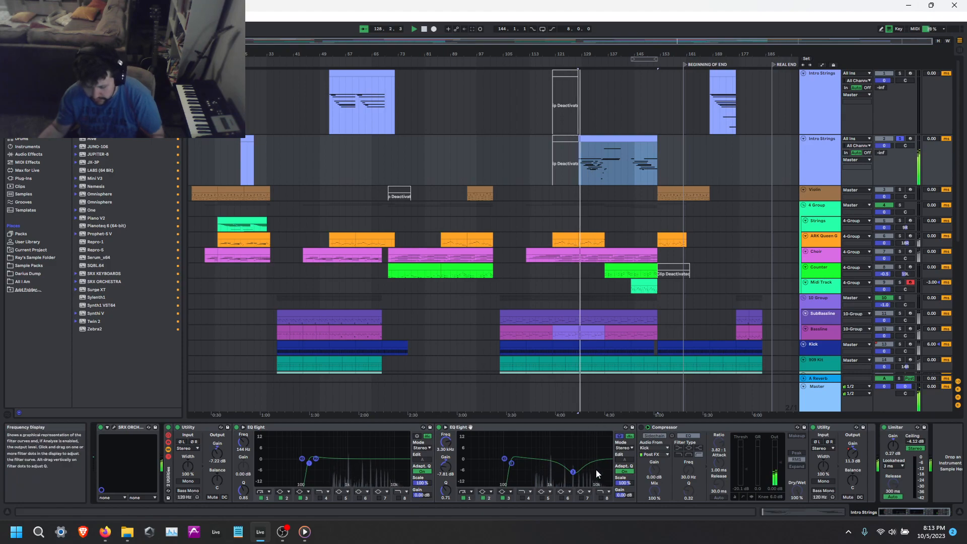
# Move the copied EQ Eight's upper cut to 3.52 kHz with a gain of -6.58 dB.
pyautogui.moveTo(577, 471); pyautogui.dragTo(572, 471)
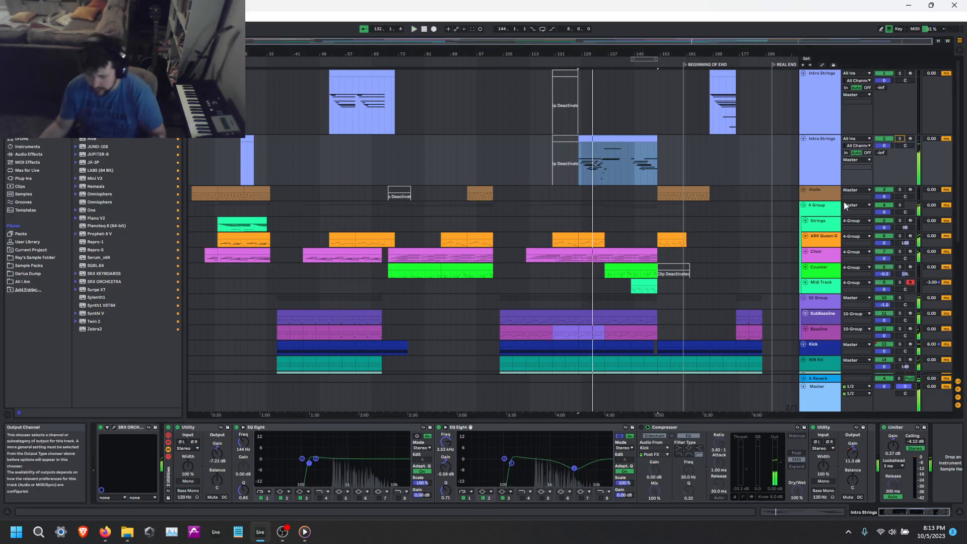
# Solo the Violin track, play its short middle clip and enlarge the track.
pyautogui.click(830, 204)
pyautogui.click(475, 192)
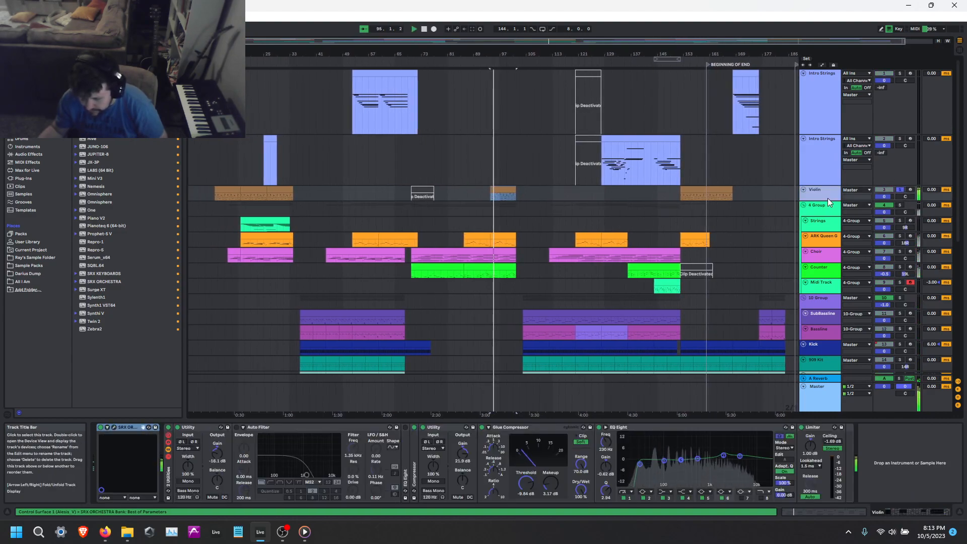
pyautogui.click(828, 202)
pyautogui.click(827, 196)
pyautogui.moveTo(831, 200); pyautogui.dragTo(831, 231)
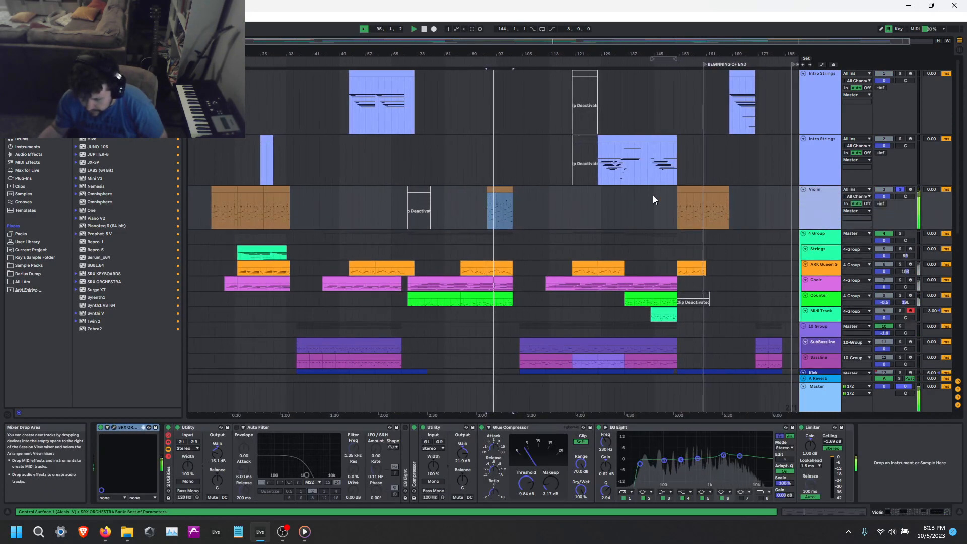
# Examine the notes of the Violin's short middle clip while it plays, and return to its devices.
pyautogui.doubleClick(497, 191)
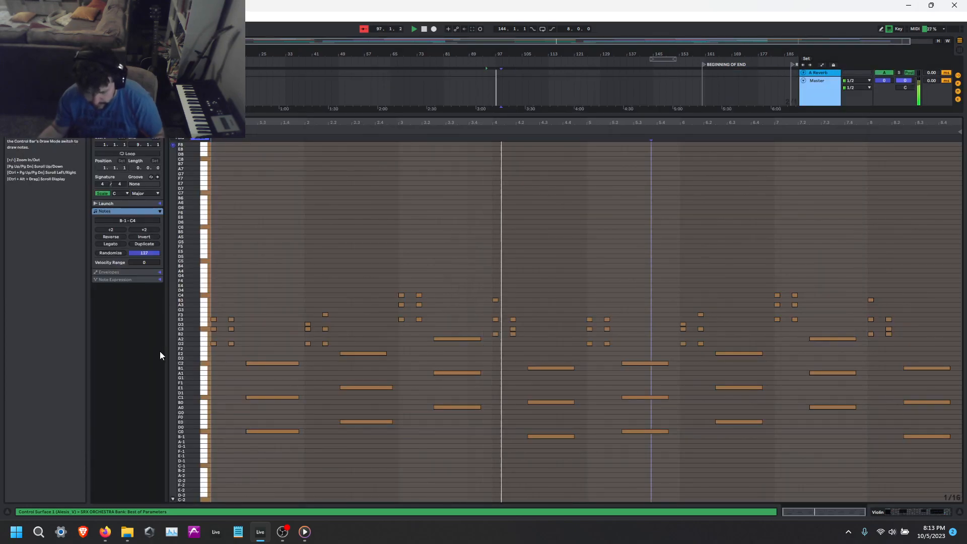
pyautogui.moveTo(189, 354); pyautogui.dragTo(211, 353)
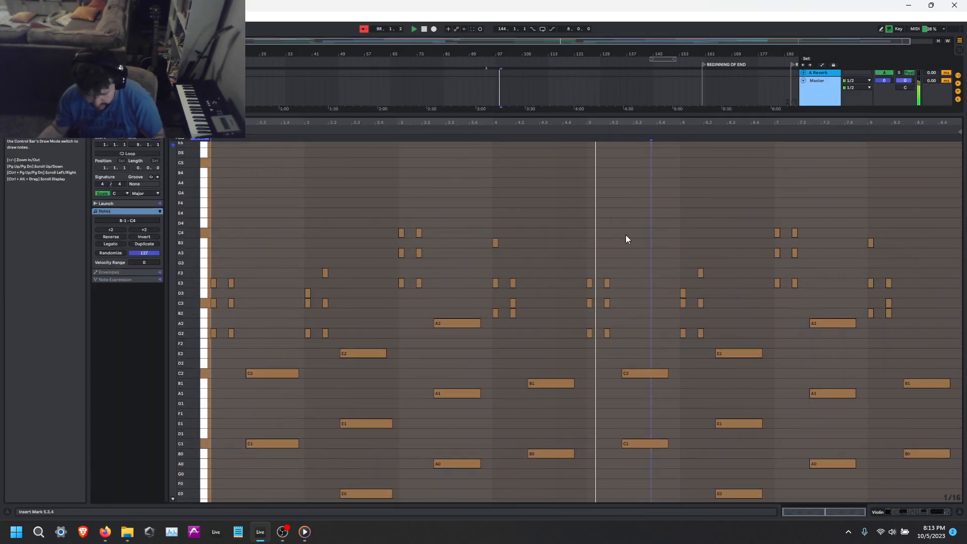
pyautogui.scroll(-5, 649, 245)
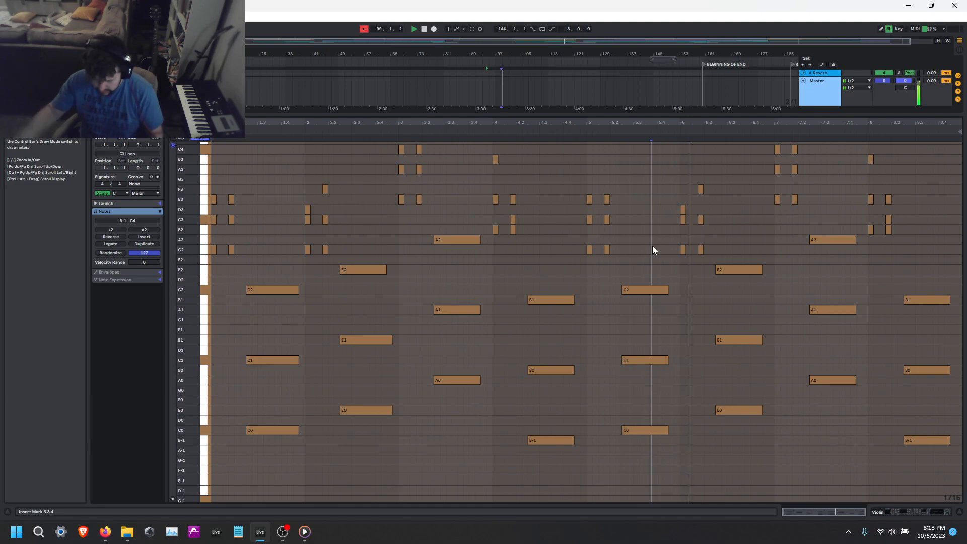
pyautogui.hotkey('shift', 'Tab')
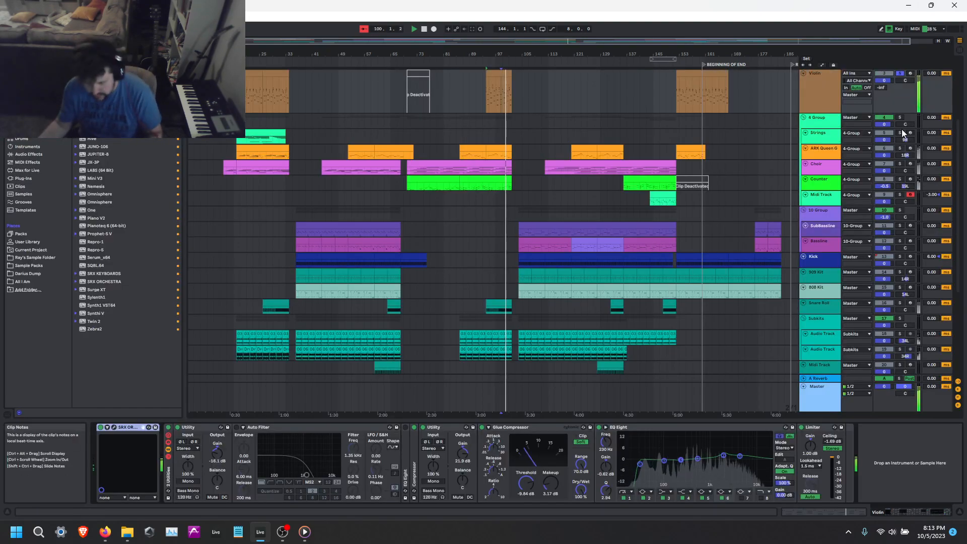
# Solo the Strings track inside the 4 Group and play its clip from bar 18.
pyautogui.click(272, 136)
pyautogui.press('space')
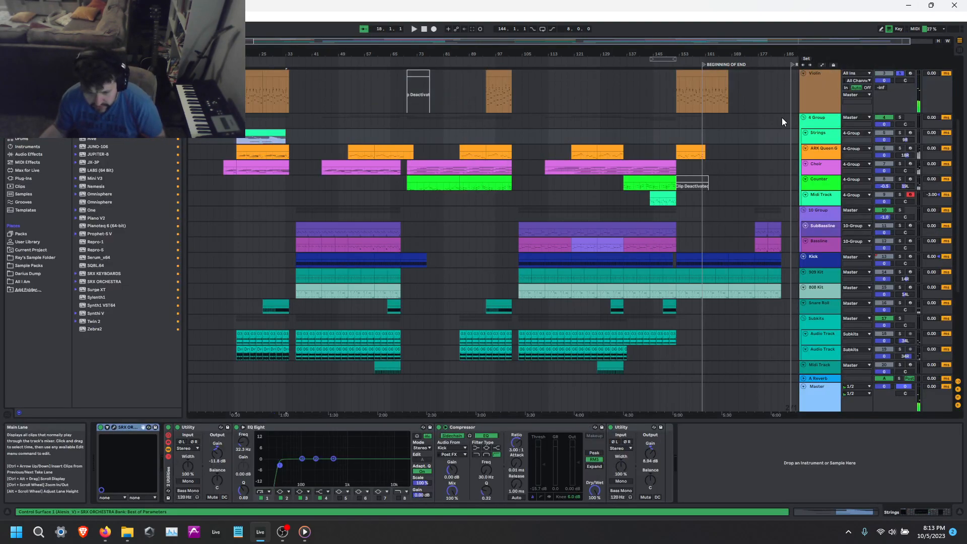
pyautogui.click(899, 117)
pyautogui.click(899, 133)
pyautogui.press('space')
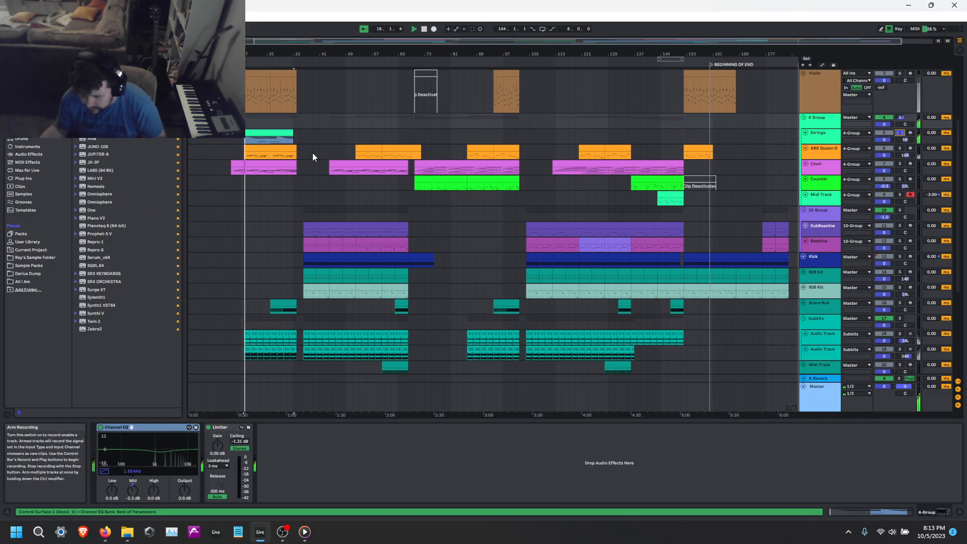
# Examine the notes across the whole Strings clip while it plays, and stop playback.
pyautogui.doubleClick(274, 133)
pyautogui.scroll(3, 569, 294)
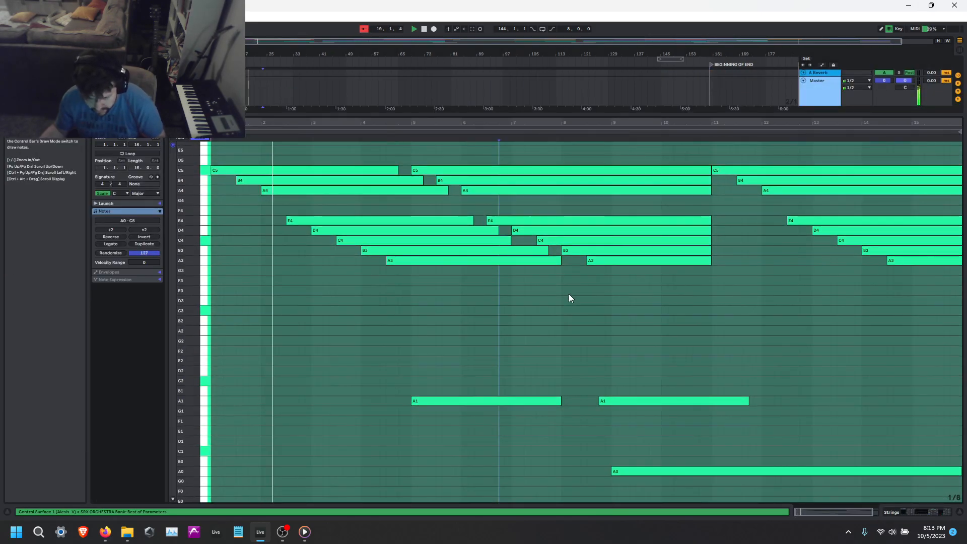
pyautogui.scroll(-3, 531, 311)
pyautogui.moveTo(188, 285); pyautogui.dragTo(156, 283)
pyautogui.scroll(3, 558, 320)
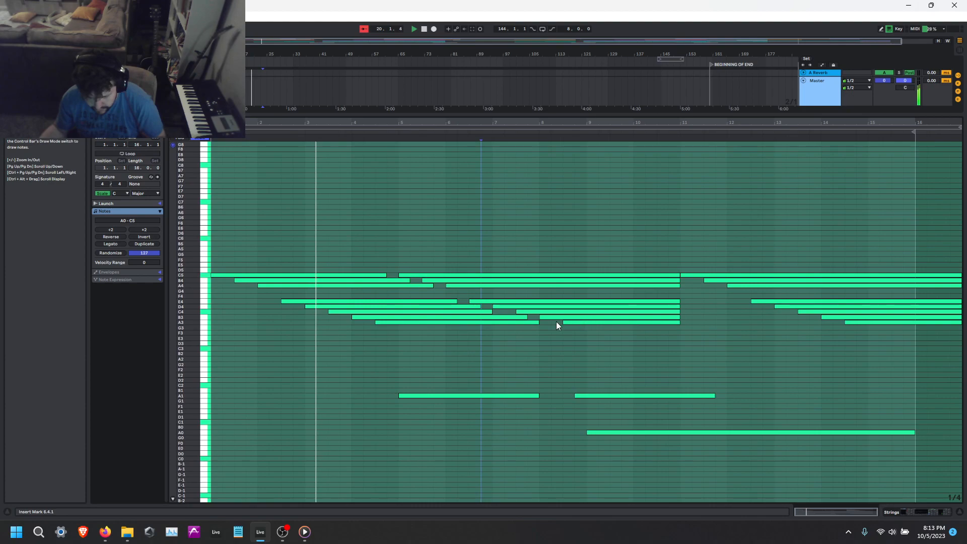
pyautogui.scroll(-1, 712, 346)
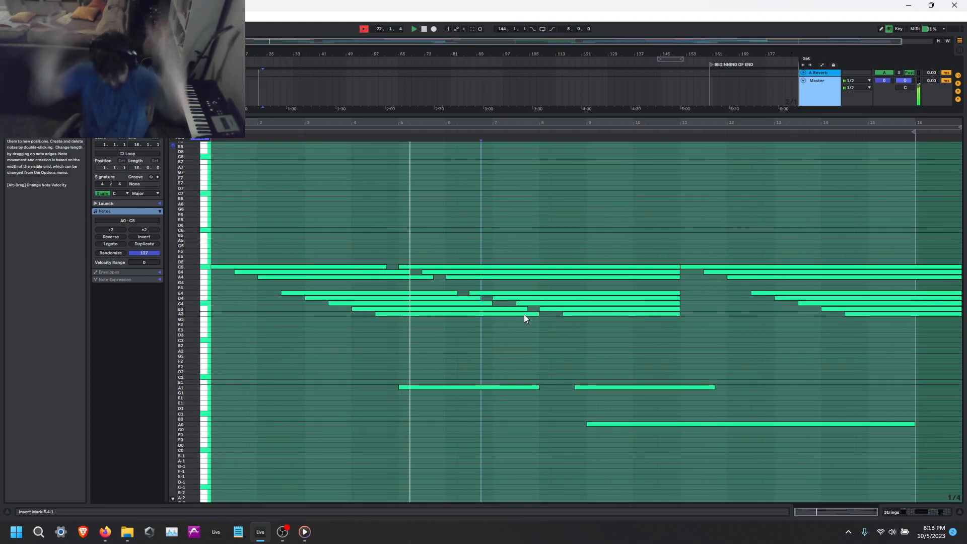
pyautogui.hotkey('shift', 'Tab')
pyautogui.press('space')
# Play the ARK Queen Guitar track in solo from bar 18 and look at its clip's notes.
pyautogui.scroll(2, 629, 262)
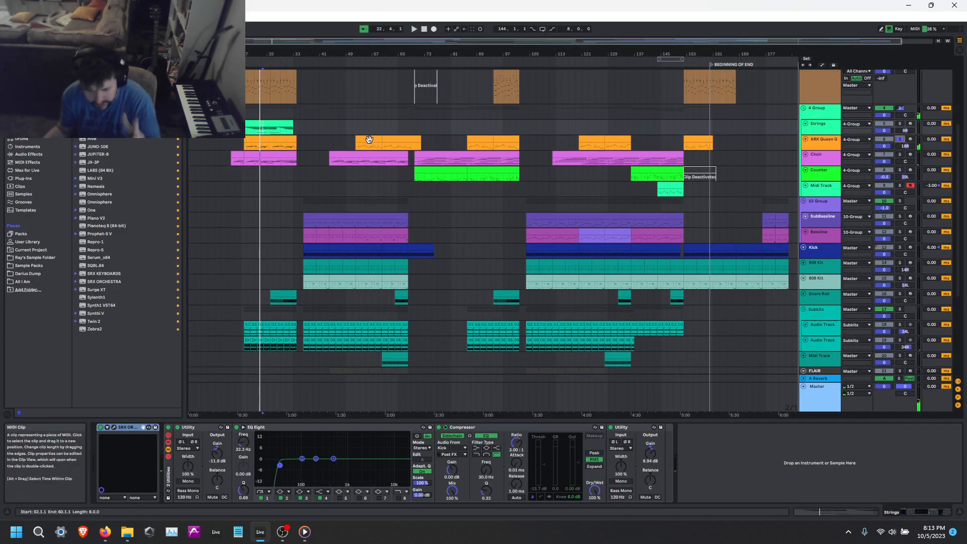
pyautogui.click(276, 140)
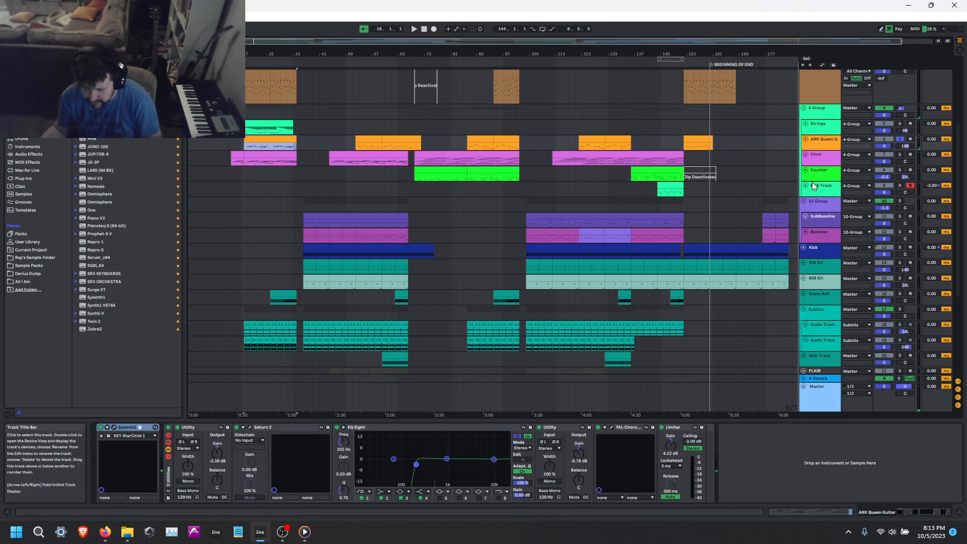
pyautogui.doubleClick(269, 141)
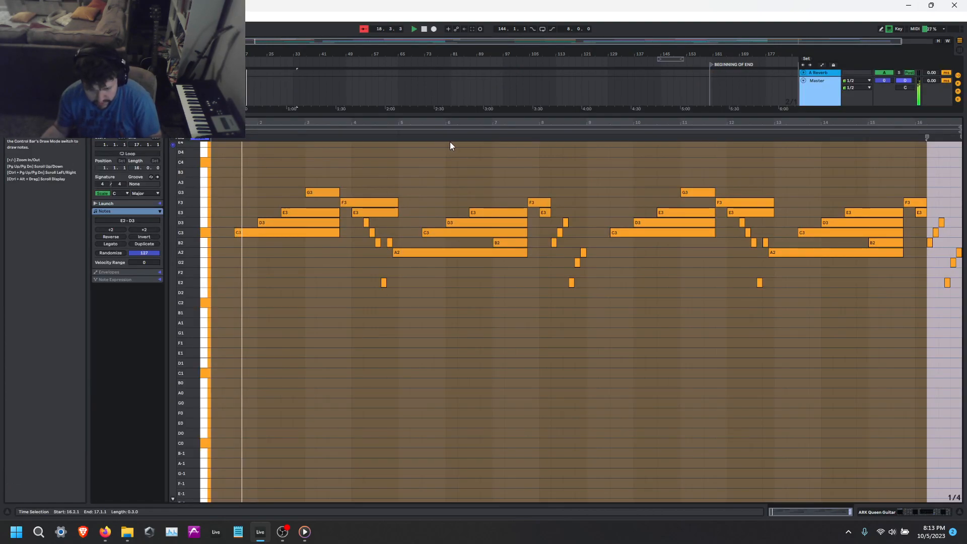
pyautogui.hotkey('shift', 'Tab')
# Switch to OBS Studio to check the recording and its audio levels, and return to Ableton Live.
pyautogui.click(283, 537)
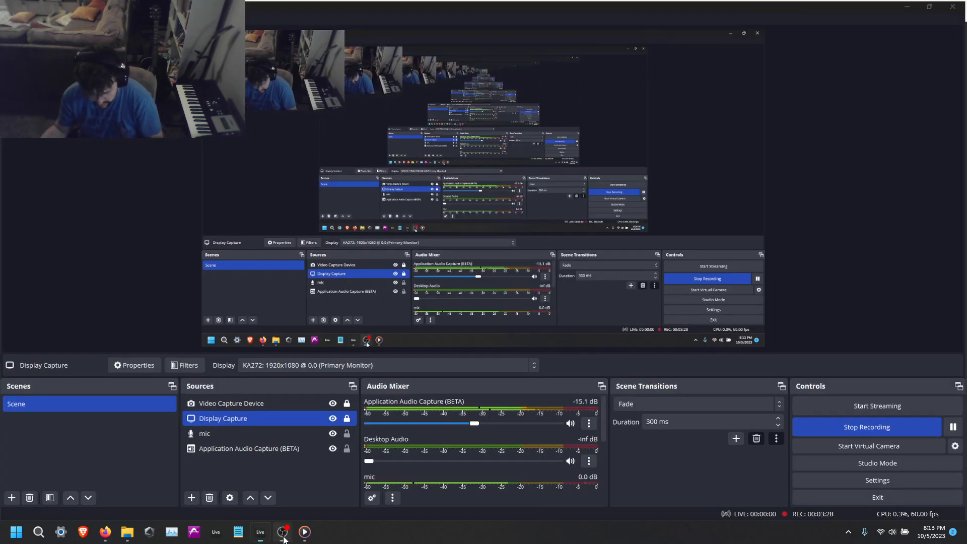
pyautogui.click(283, 537)
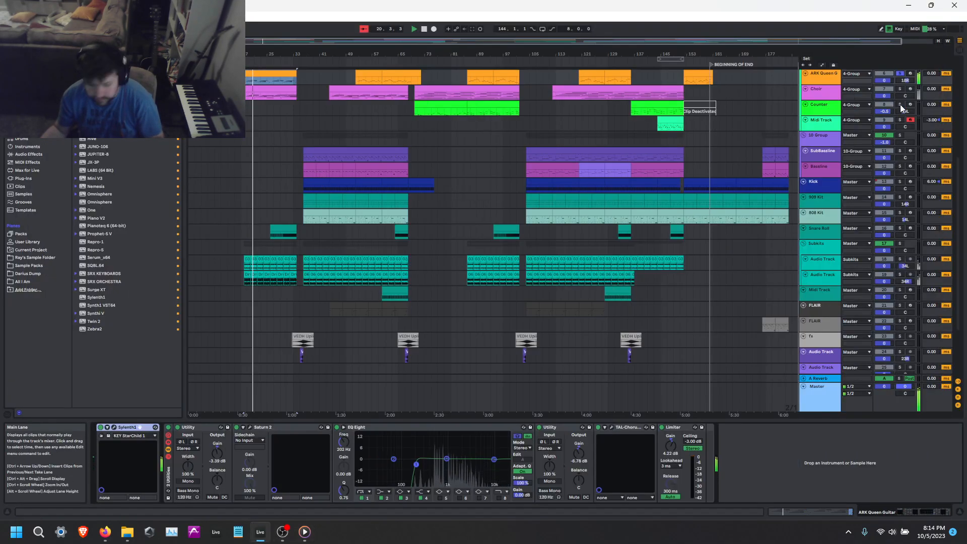
# Enlarge the ARK Queen Guitar track and examine the note range of its first clip.
pyautogui.scroll(3, 554, 152)
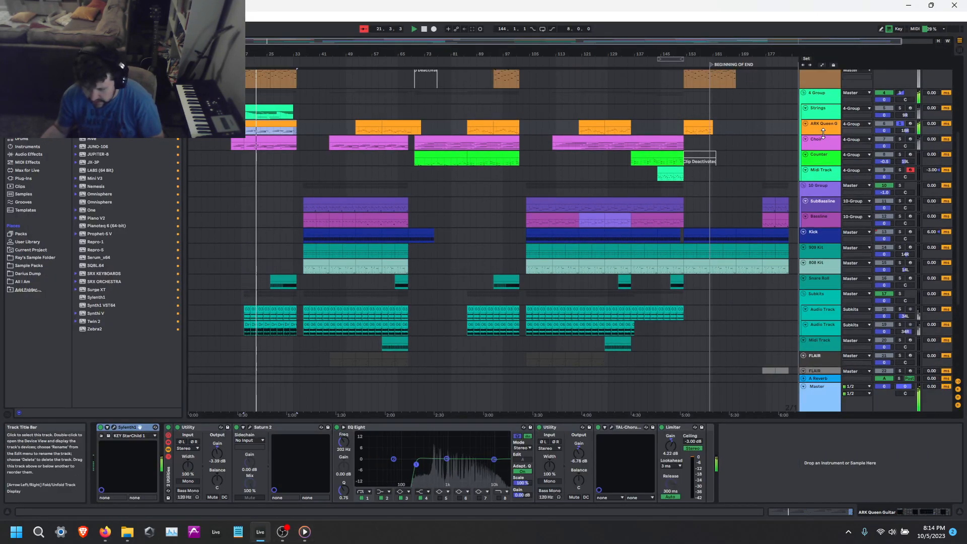
pyautogui.moveTo(824, 135); pyautogui.dragTo(824, 186)
pyautogui.doubleClick(280, 124)
pyautogui.click(563, 308)
pyautogui.scroll(2, 534, 312)
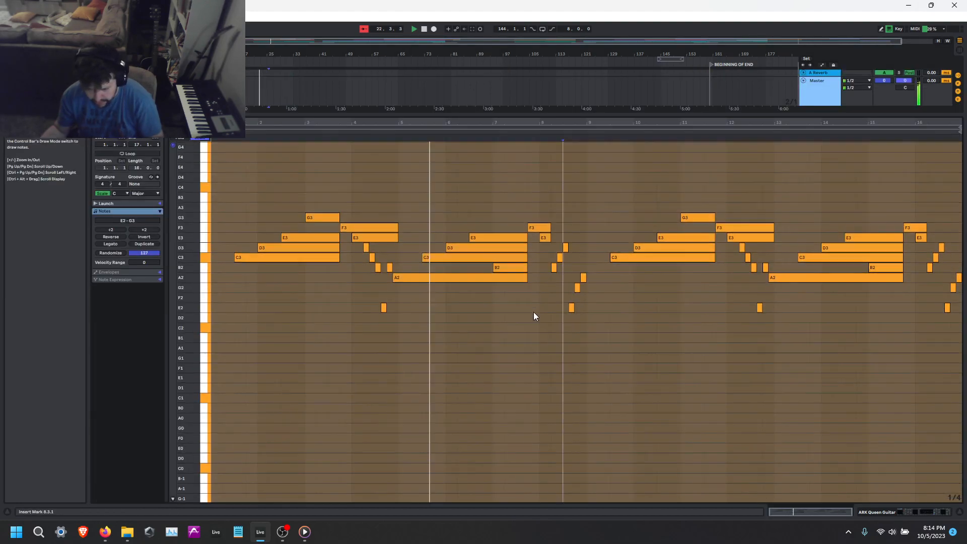
pyautogui.hotkey('shift', 'Tab')
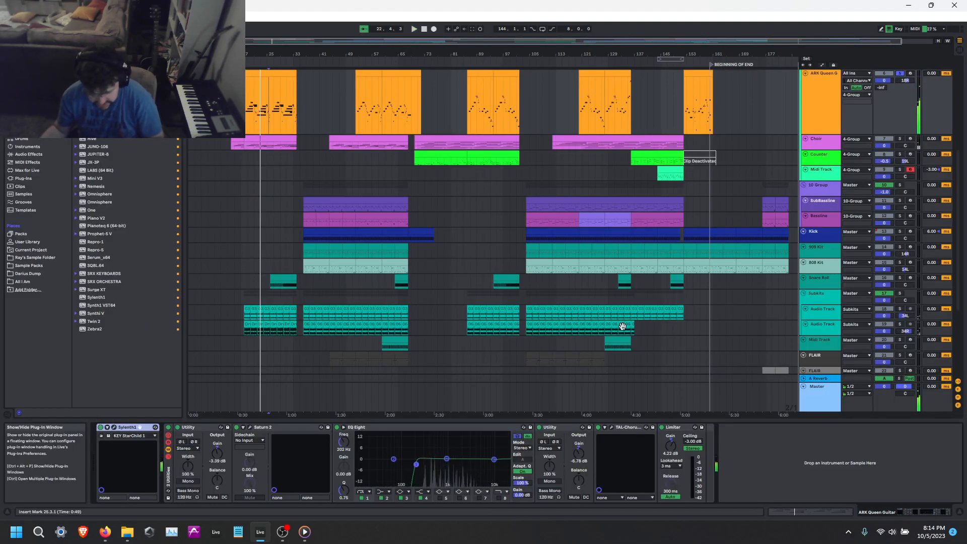
# Arm the ARK Queen Guitar track and audition Sylenth1's KEY StarChild 2 preset, restoring KEY StarChild 1.
pyautogui.click(910, 74)
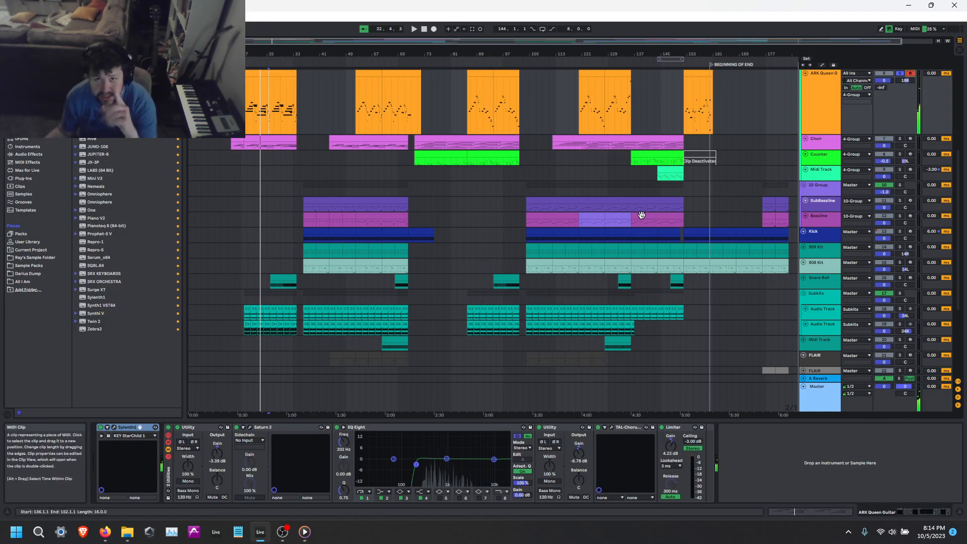
pyautogui.click(114, 428)
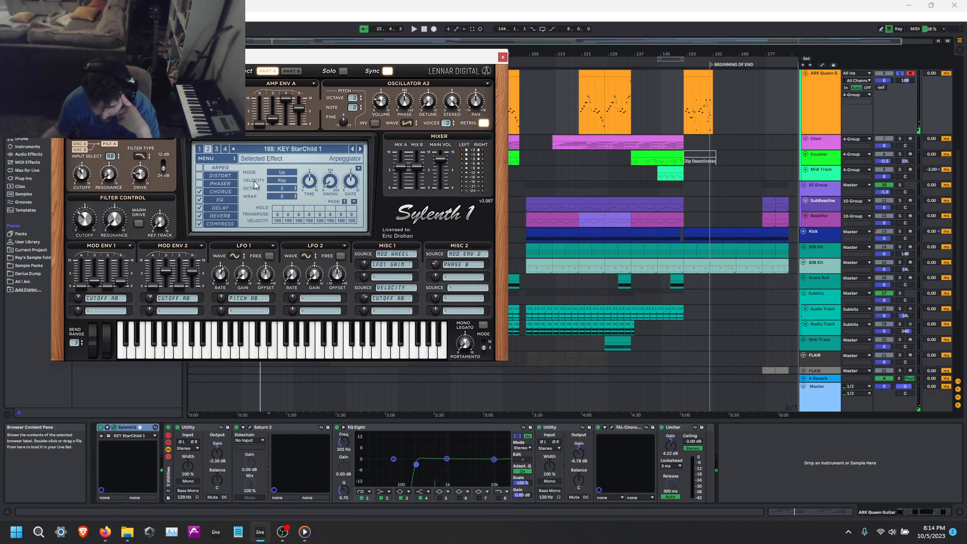
pyautogui.click(352, 152)
pyautogui.click(360, 151)
pyautogui.click(360, 151)
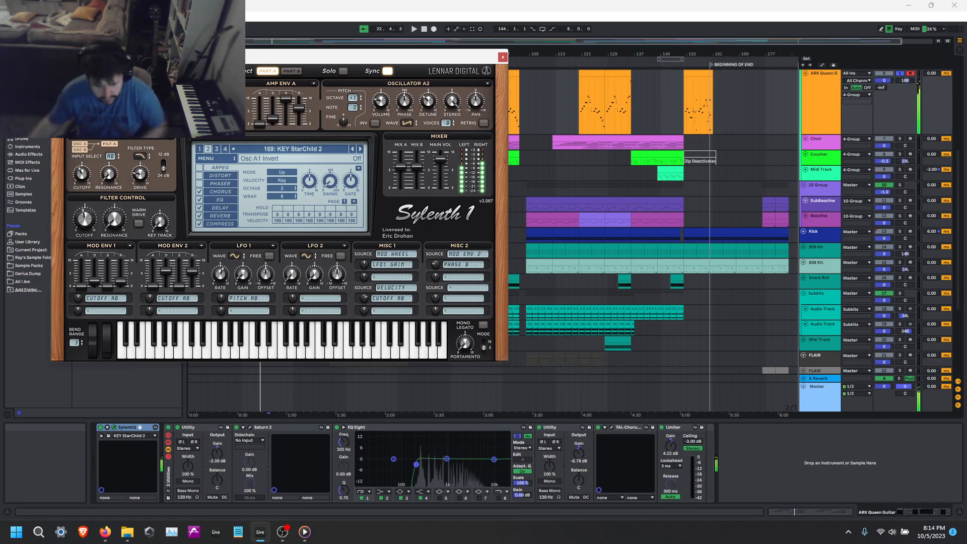
pyautogui.click(354, 149)
pyautogui.click(503, 57)
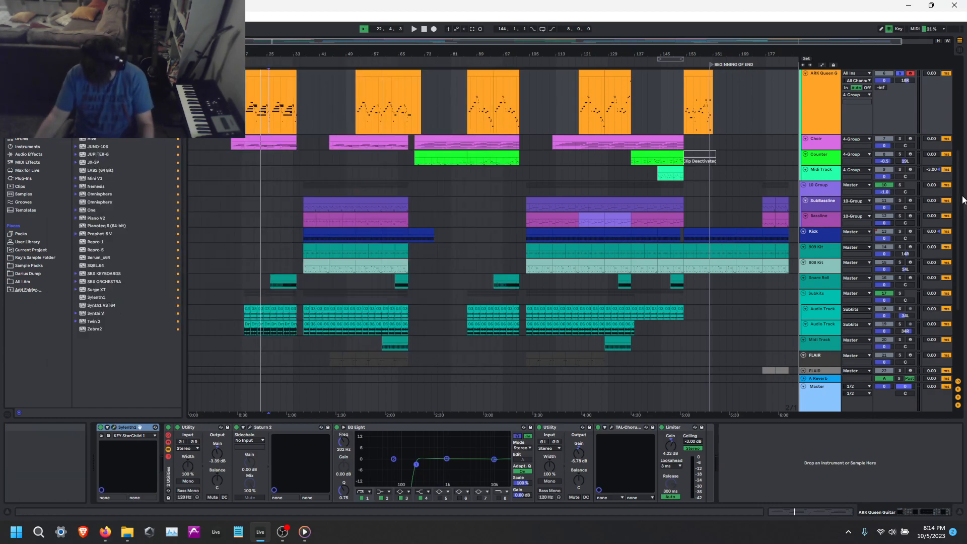
# Enlarge the Choir track, solo the Counter track and play Counter from its first clip.
pyautogui.click(823, 147)
pyautogui.click(830, 220)
pyautogui.click(899, 217)
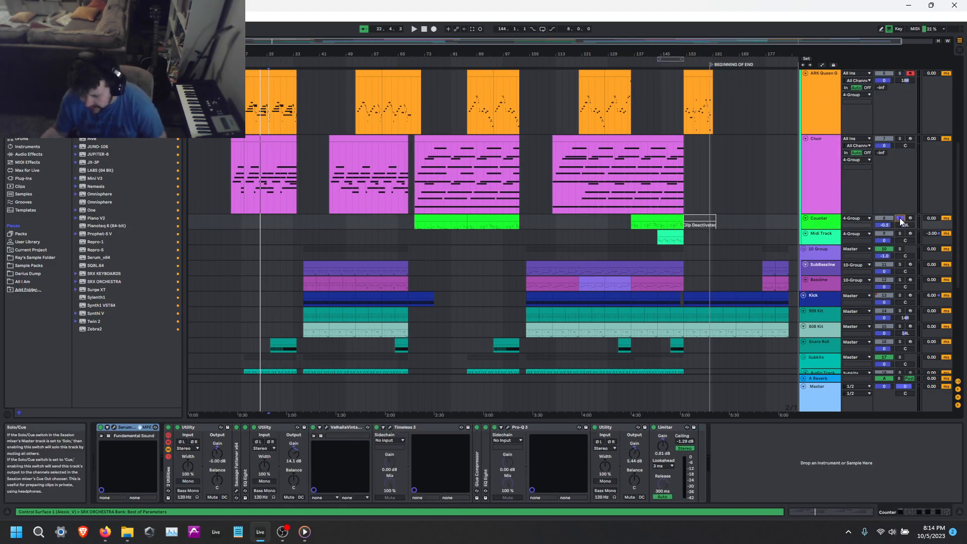
pyautogui.click(443, 218)
pyautogui.press('space')
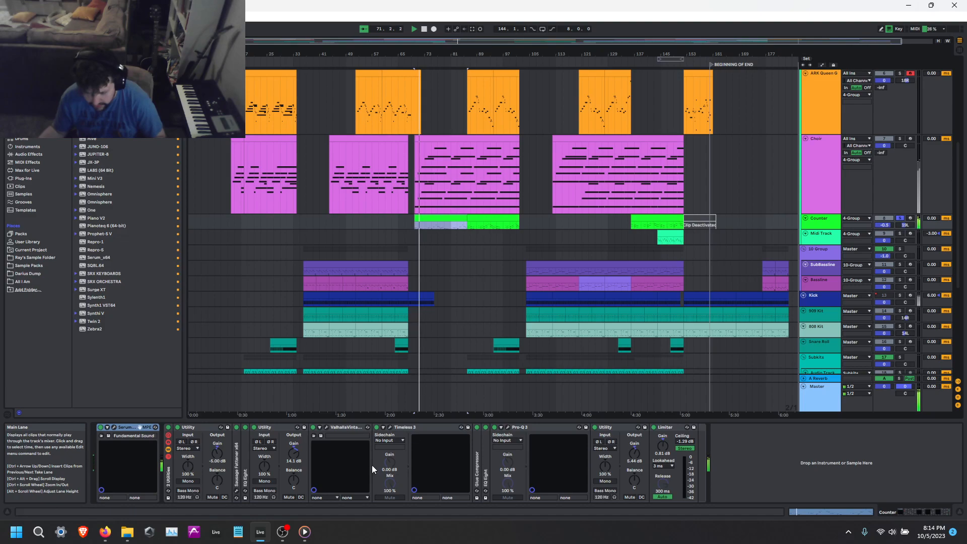
# Examine the Counter track's ValhallaVintageVerb reverb settings while the track plays.
pyautogui.click(327, 428)
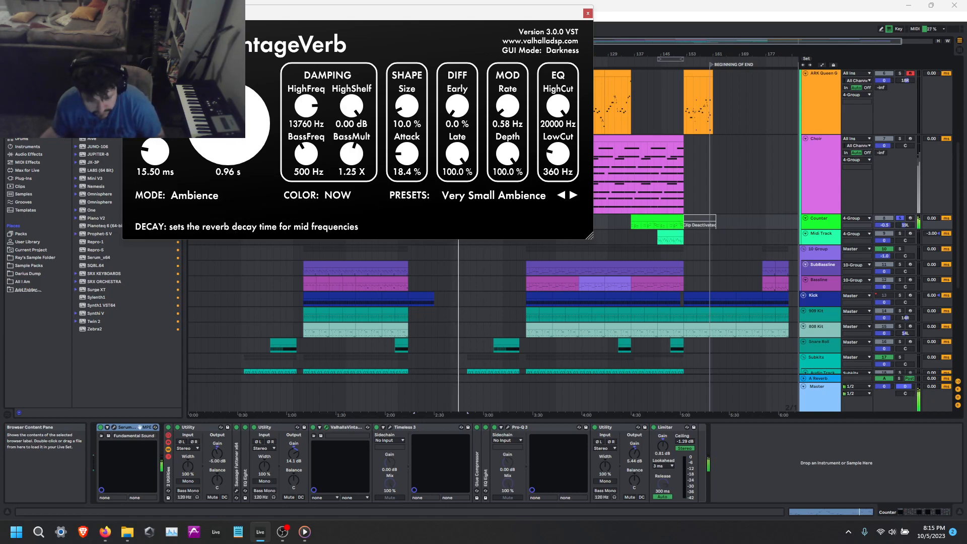
pyautogui.click(587, 13)
# Solo the Midi Track below Counter and play its clip from bar 144.
pyautogui.scroll(-1, 894, 158)
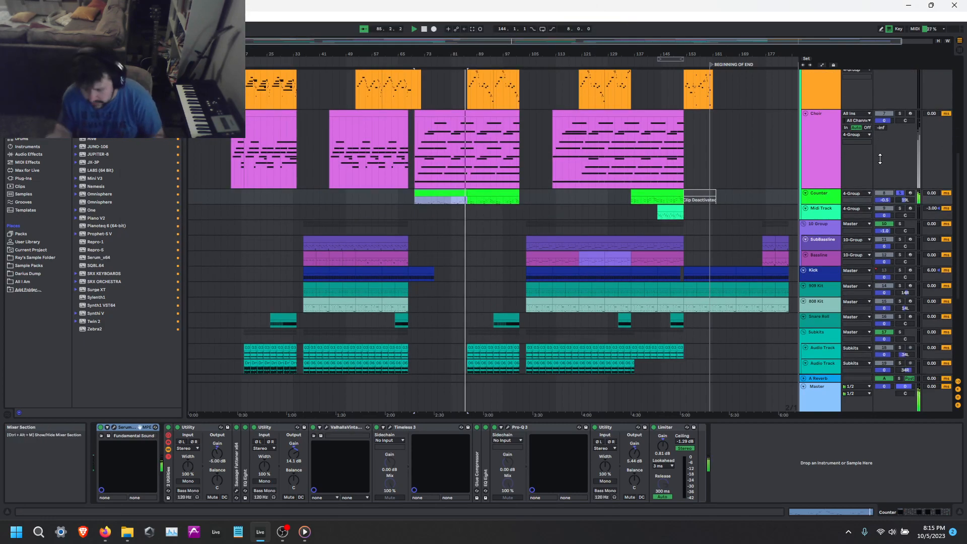
pyautogui.click(908, 209)
pyautogui.click(900, 208)
pyautogui.press('space')
pyautogui.click(660, 209)
pyautogui.press('space')
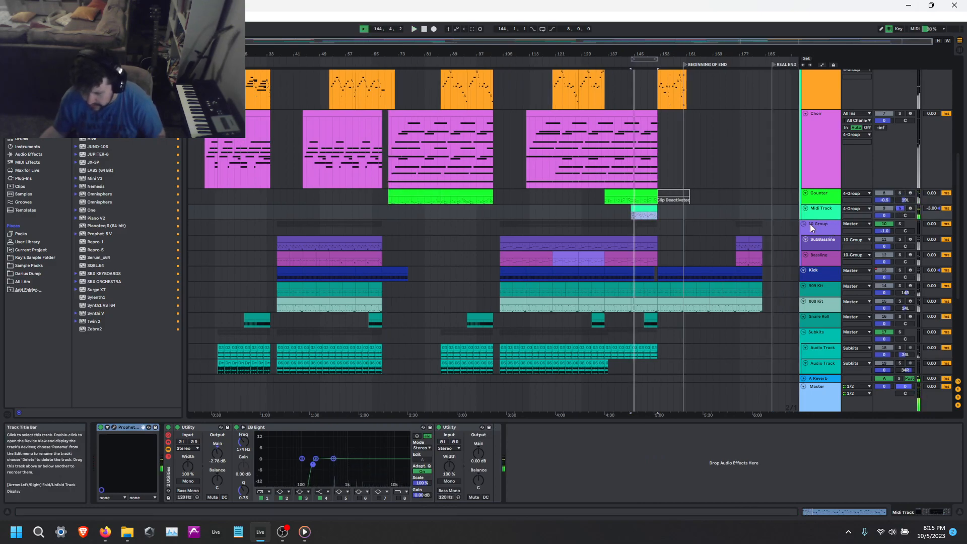
# Solo the 10 Group and play both bass tracks from bar 144.
pyautogui.click(811, 223)
pyautogui.click(899, 224)
pyautogui.press('space')
pyautogui.press('space')
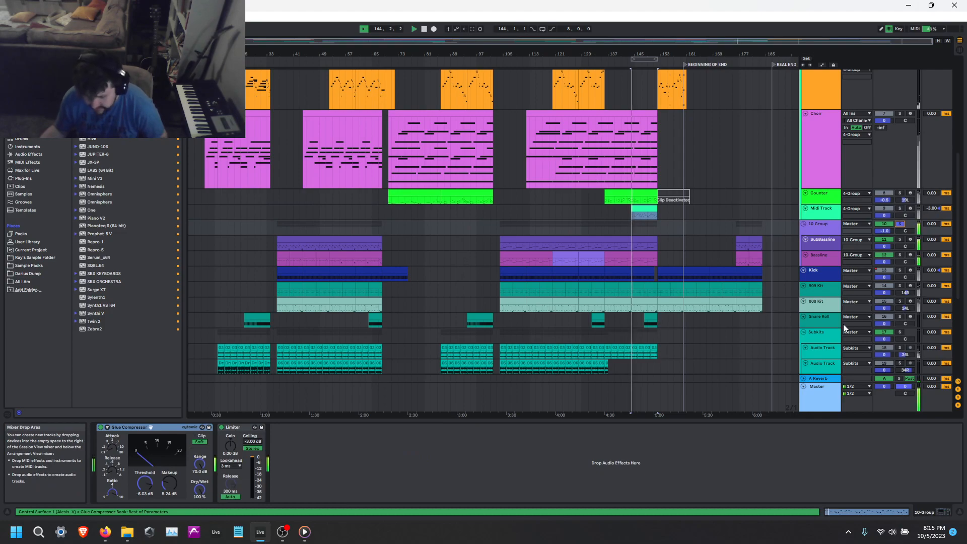
# Enlarge the Bassline track, solo the SubBassline track and play it from bar 104.
pyautogui.click(584, 243)
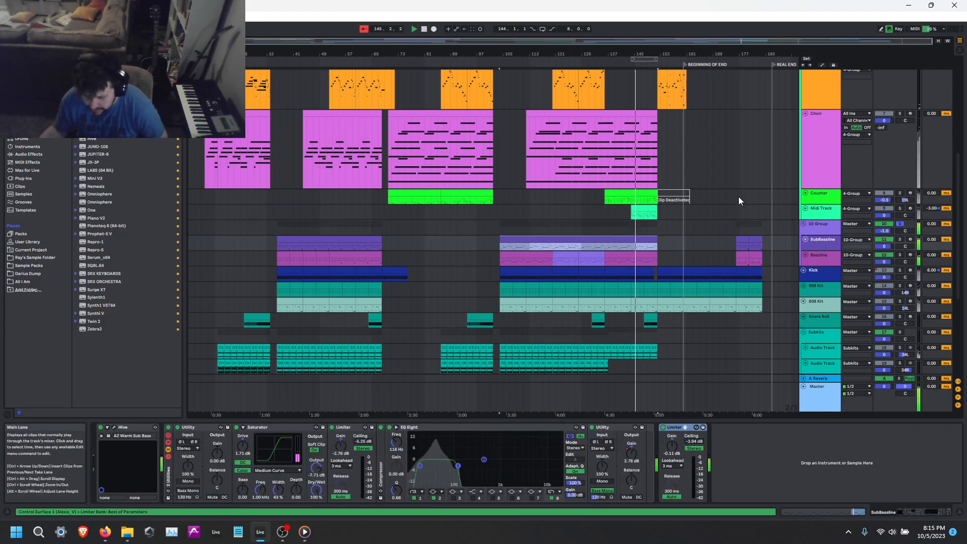
pyautogui.moveTo(823, 267); pyautogui.dragTo(824, 284)
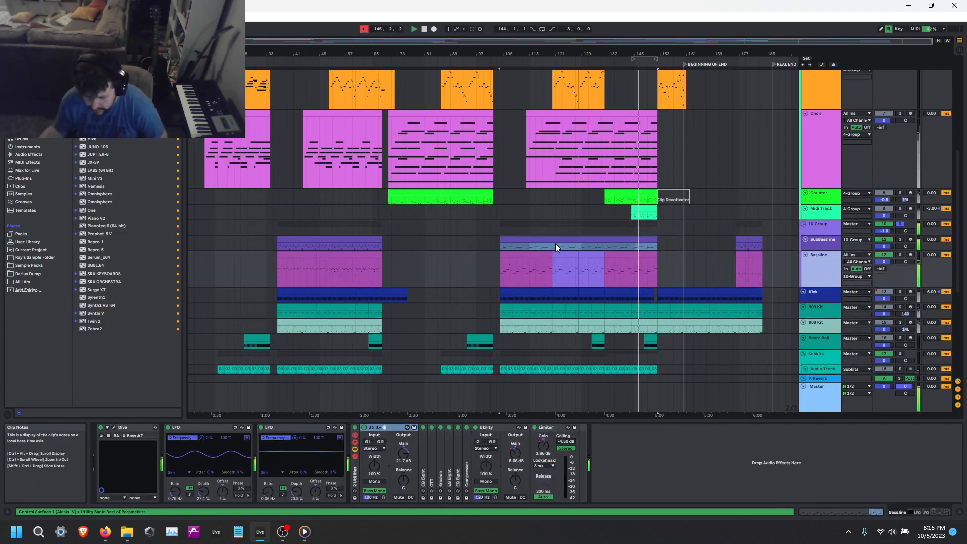
pyautogui.click(632, 237)
pyautogui.click(794, 242)
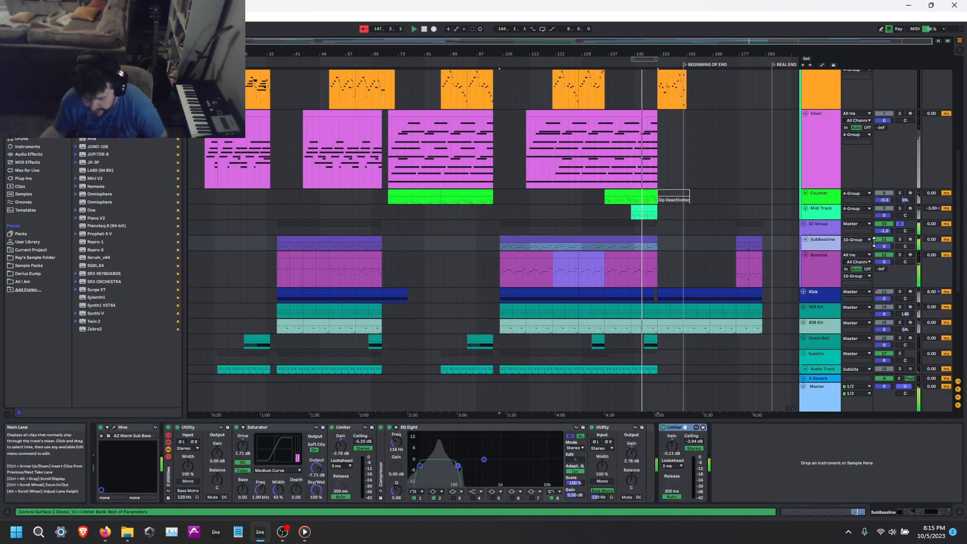
pyautogui.click(901, 239)
pyautogui.press('space')
pyautogui.press('space')
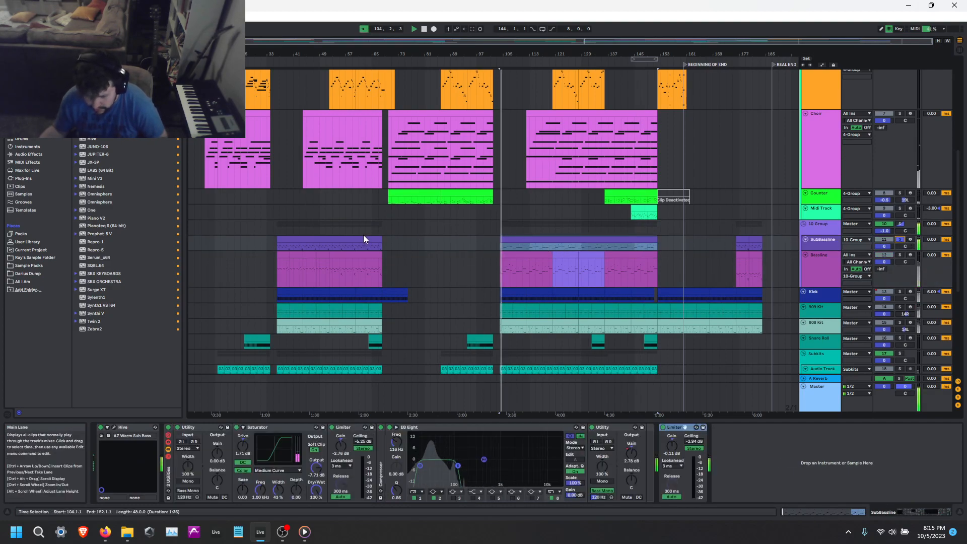
# Play the soloed SubBassline track from the start of its first clip.
pyautogui.click(328, 241)
pyautogui.press('space')
pyautogui.press('space')
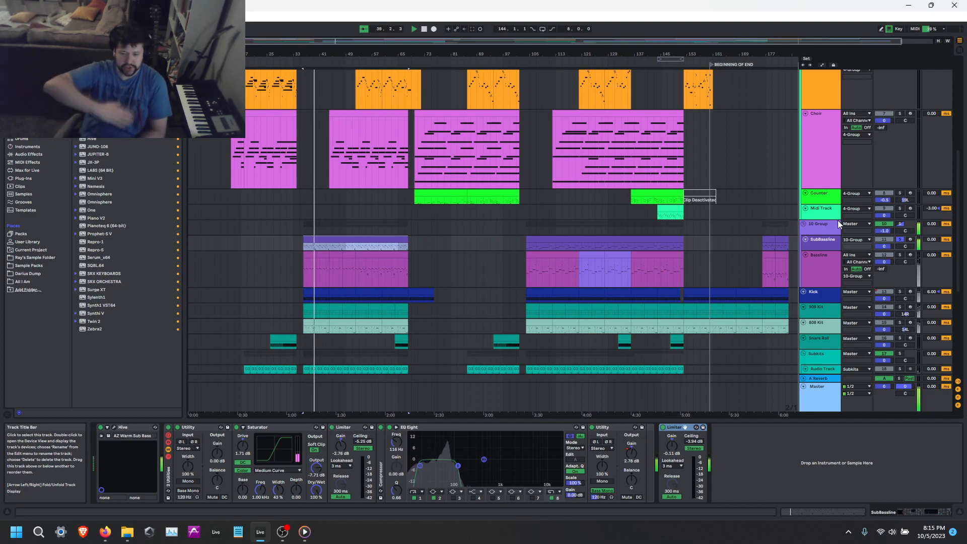
# Solo the Bassline track, fold the SubBassline track and show the Bassline's devices during playback.
pyautogui.keyDown('ctrl'); pyautogui.click(900, 256); pyautogui.keyUp('ctrl')
pyautogui.press('u')
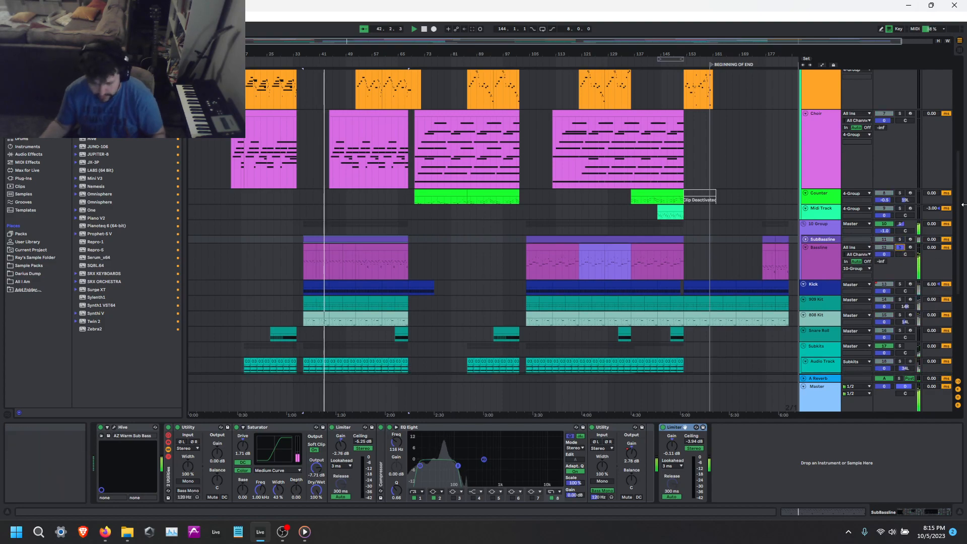
pyautogui.click(821, 269)
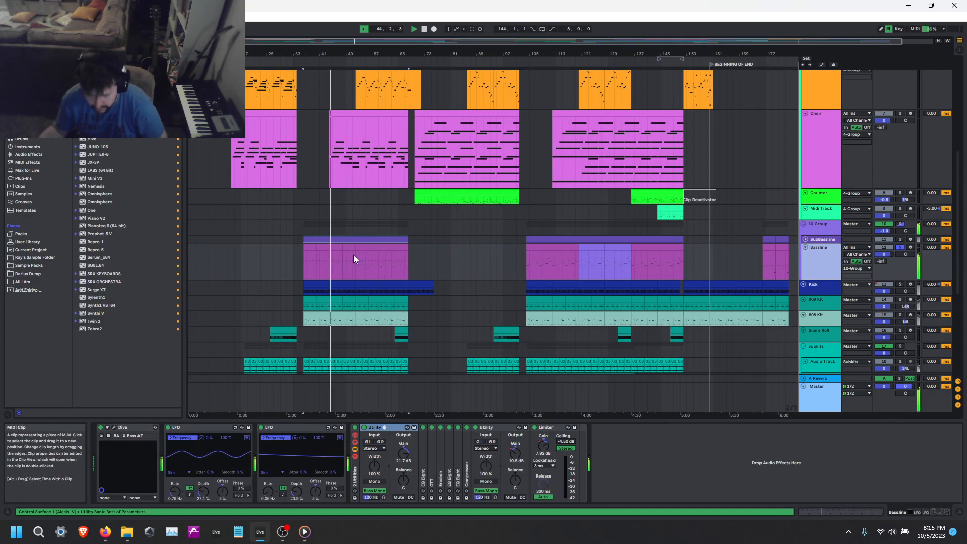
pyautogui.scroll(2, 347, 255)
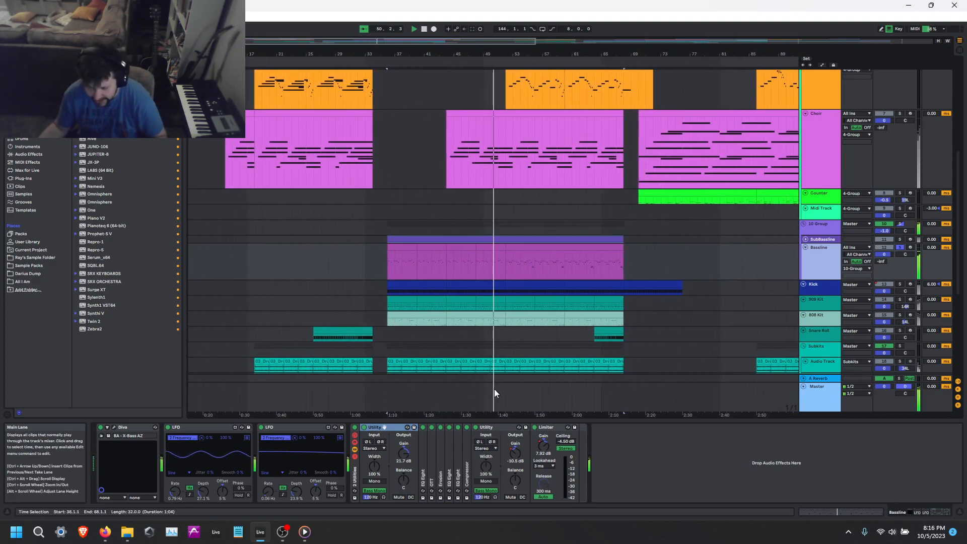
# Expand the Bassline's OTT and try a higher output gain on its high band.
pyautogui.doubleClick(431, 458)
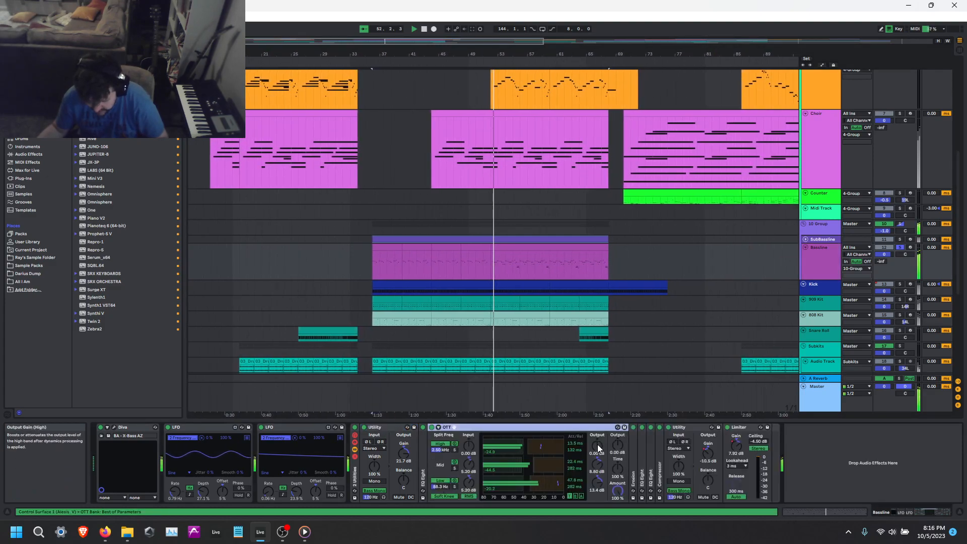
pyautogui.moveTo(598, 448); pyautogui.dragTo(598, 428)
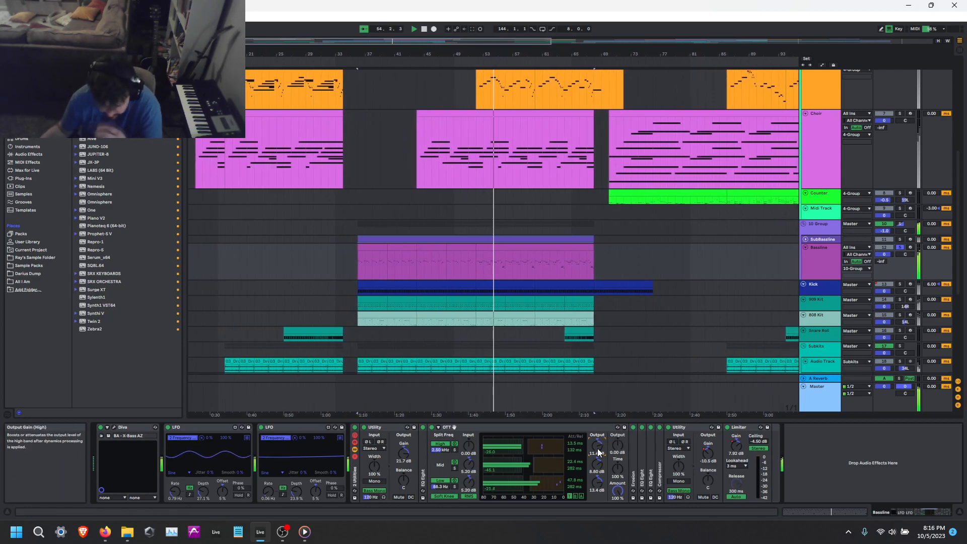
pyautogui.moveTo(598, 445); pyautogui.dragTo(598, 452)
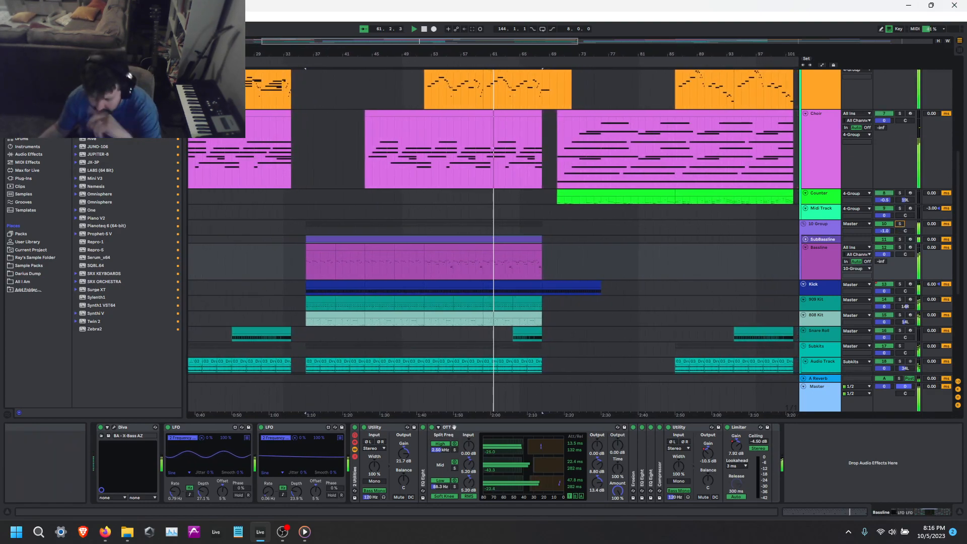
# Play the full mix from about bar 63, inside the Bassline's first section.
pyautogui.click(821, 265)
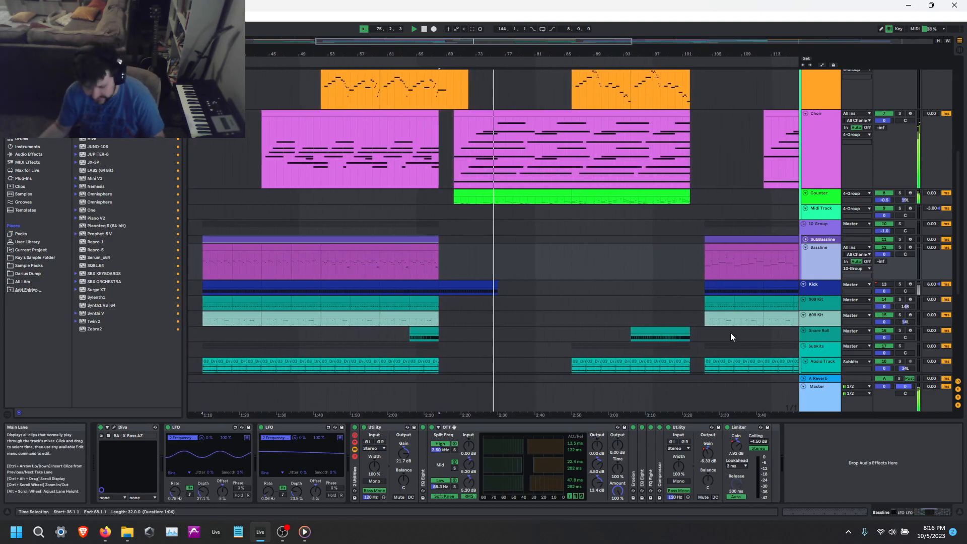
pyautogui.click(398, 267)
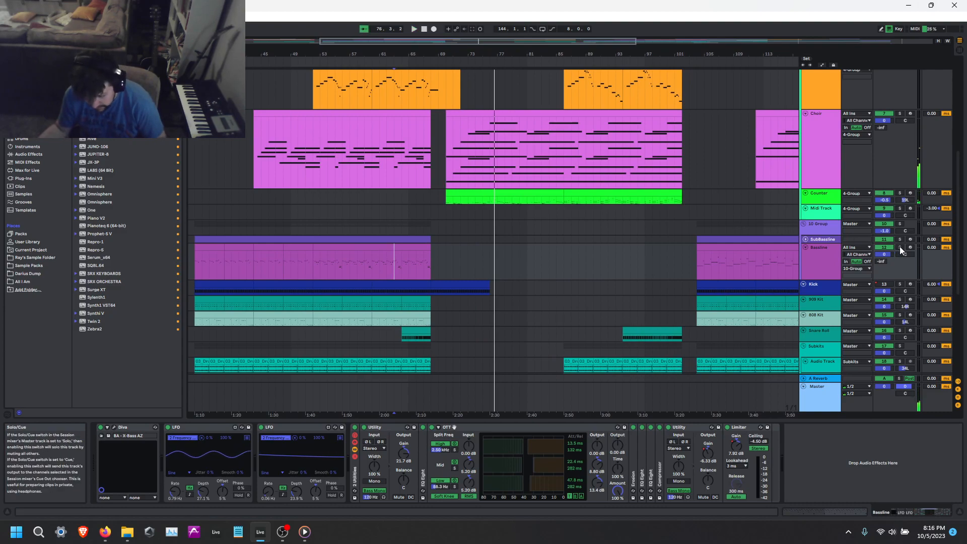
pyautogui.press('space')
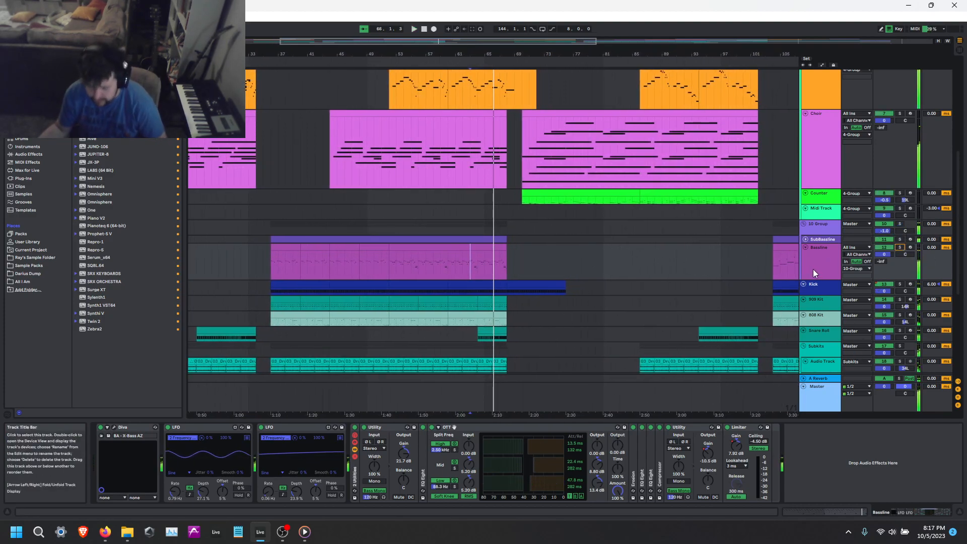
# Audition the Kick track in solo, followed by the 909 Kit track, with each track's devices shown.
pyautogui.click(828, 298)
pyautogui.click(826, 286)
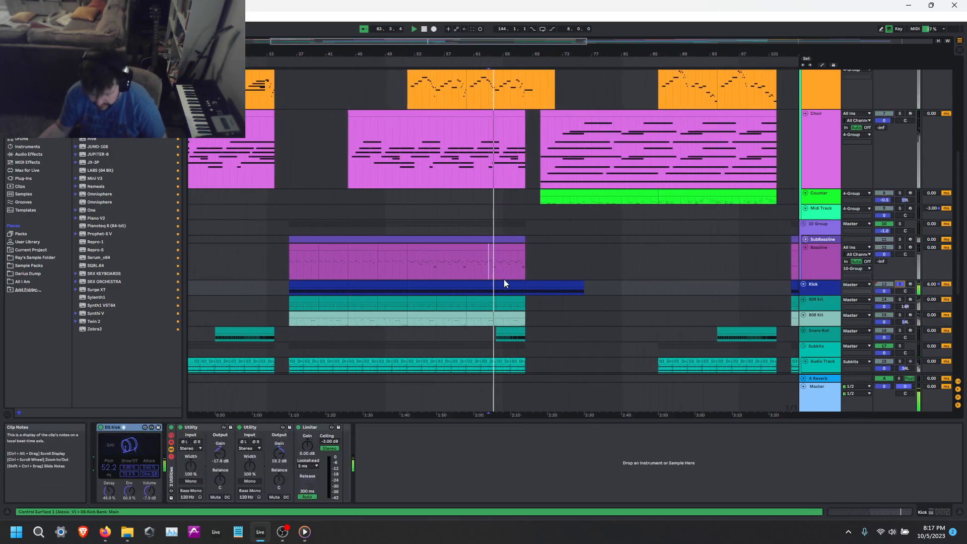
pyautogui.click(900, 300)
pyautogui.click(836, 302)
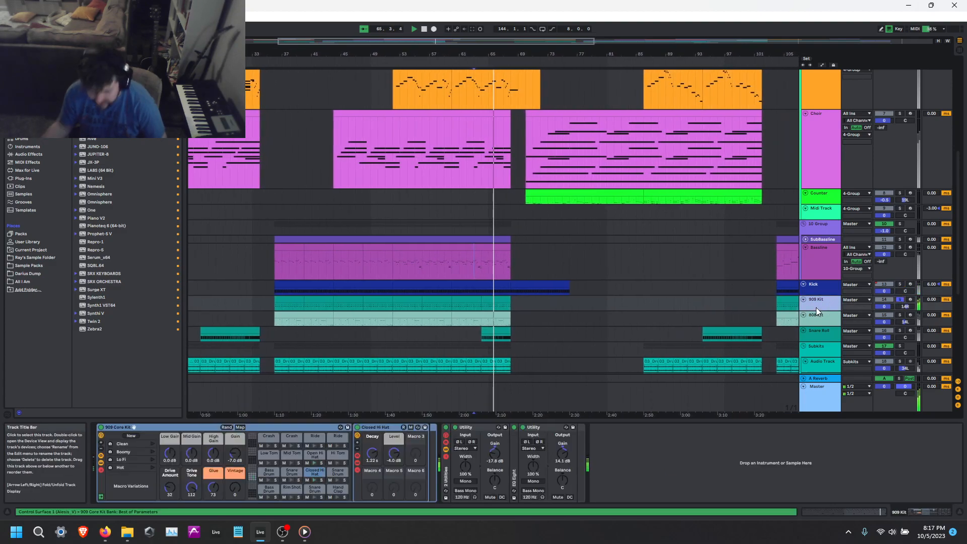
# Open the notes of the 909 Kit clip at bar 64 and play it in solo.
pyautogui.hotkey('shift', 'Tab')
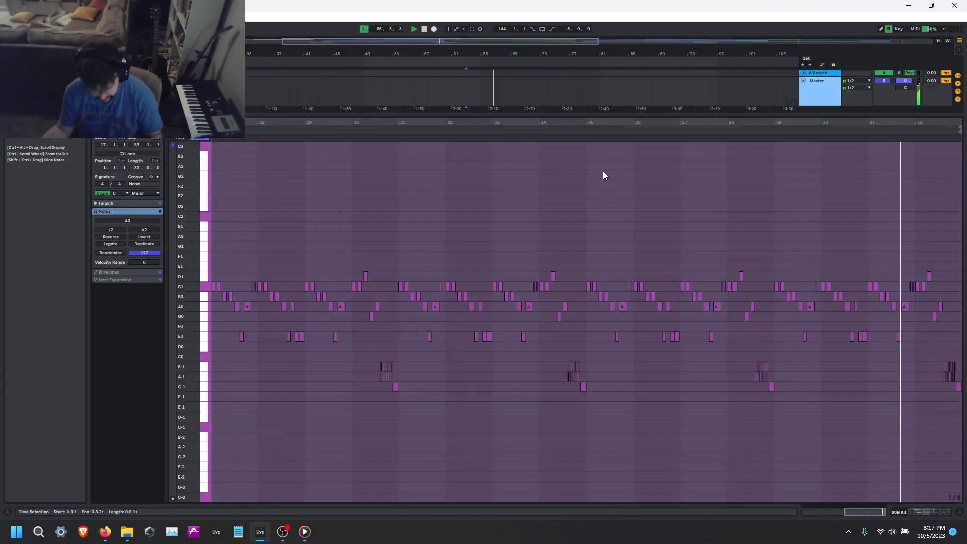
pyautogui.hotkey('shift', 'Tab')
pyautogui.press('space')
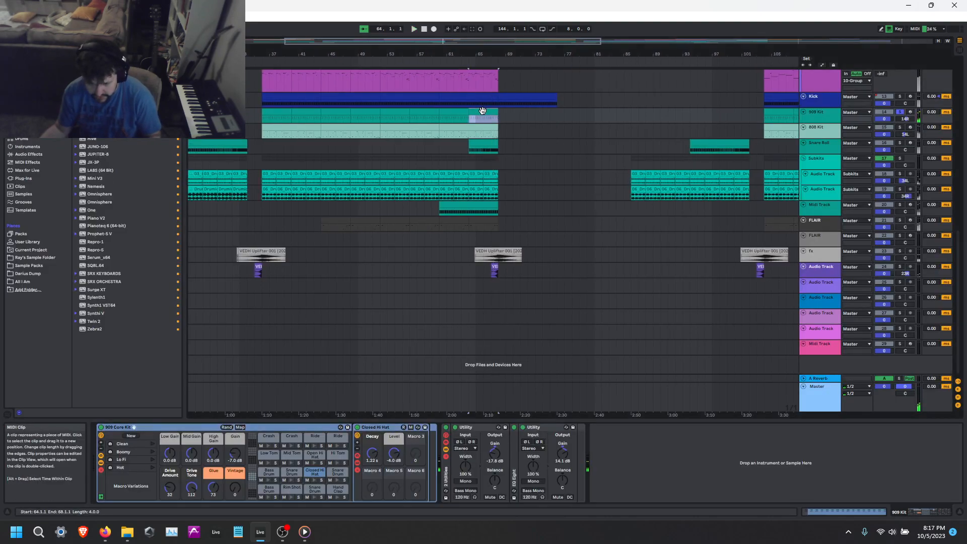
pyautogui.doubleClick(481, 110)
pyautogui.press('space')
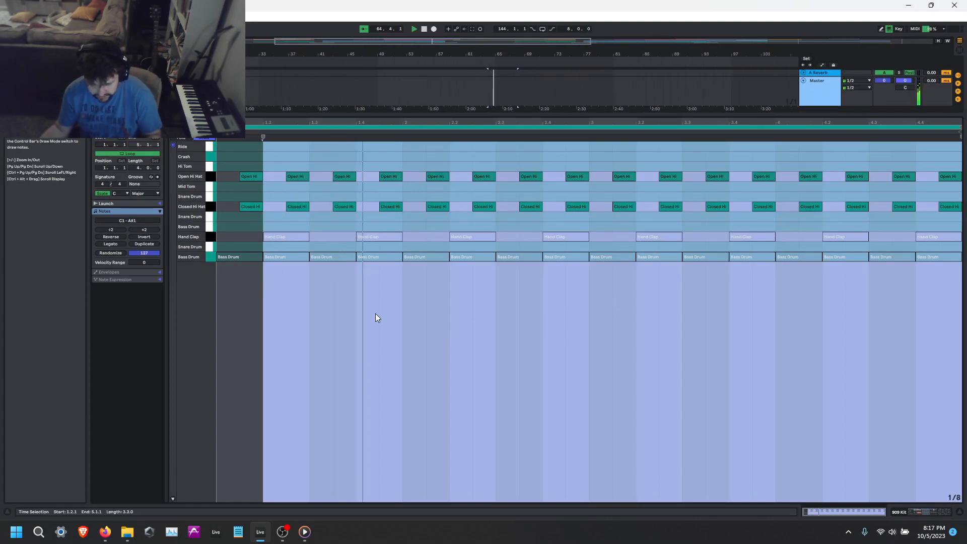
# Solo the 808 Kit track and play its clip at bar 60 with the notes open.
pyautogui.hotkey('shift', 'Tab')
pyautogui.scroll(2, 530, 168)
pyautogui.click(900, 195)
pyautogui.press('space')
pyautogui.doubleClick(510, 193)
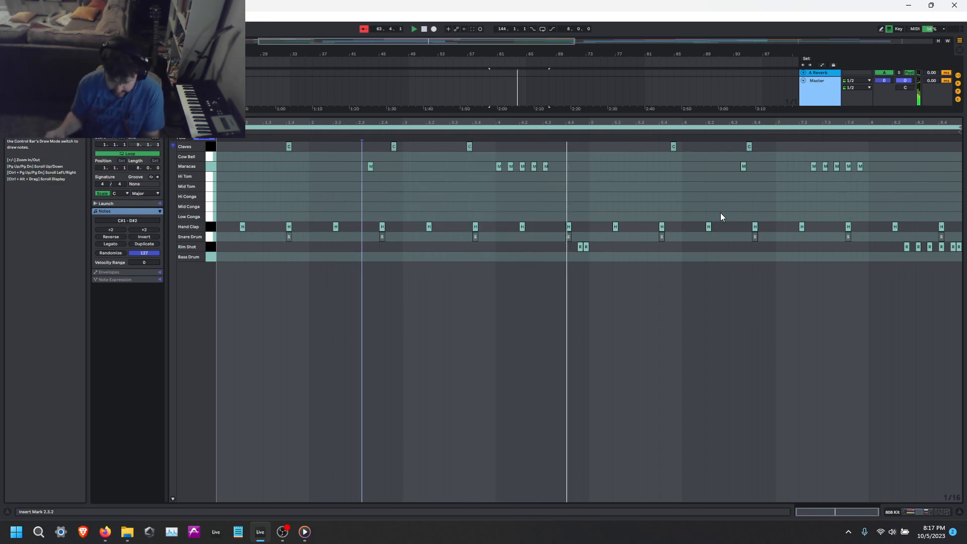
# Return to the device view and solo the 909 Kit and Kick together with the 808 Kit.
pyautogui.hotkey('shift', 'Tab')
pyautogui.scroll(1, 937, 128)
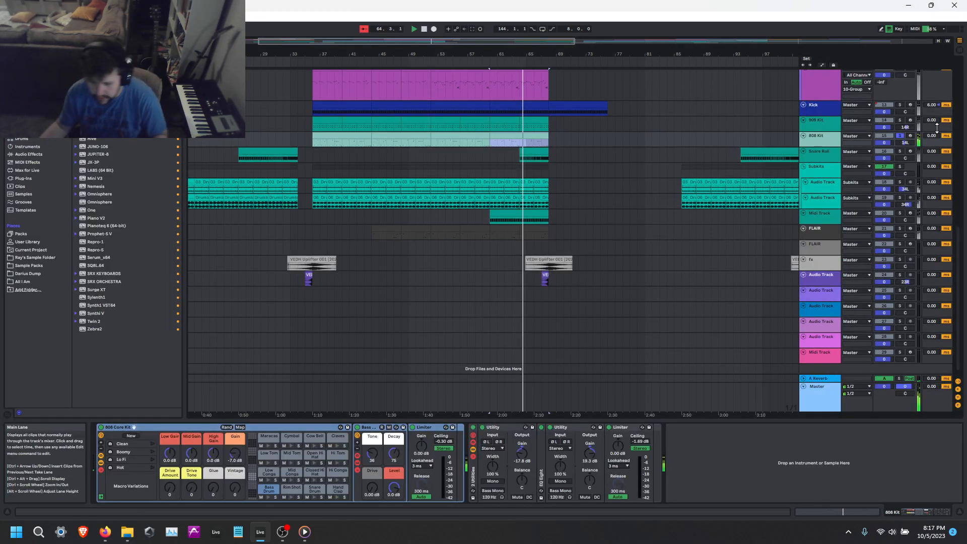
pyautogui.click(900, 120)
pyautogui.click(905, 105)
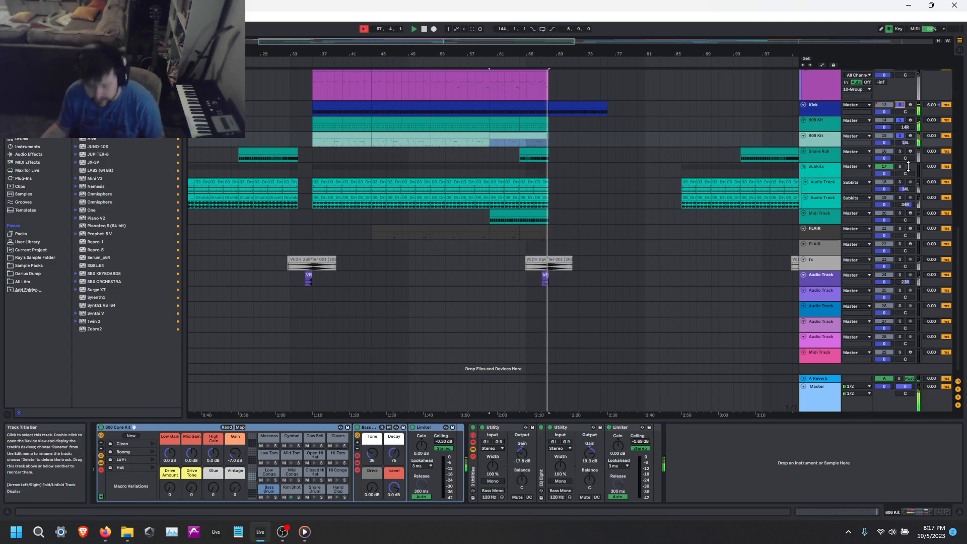
# Solo the two Subkits audio tracks and pan them to 31L and 31R.
pyautogui.click(900, 182)
pyautogui.keyDown('ctrl'); pyautogui.click(900, 198); pyautogui.keyUp('ctrl')
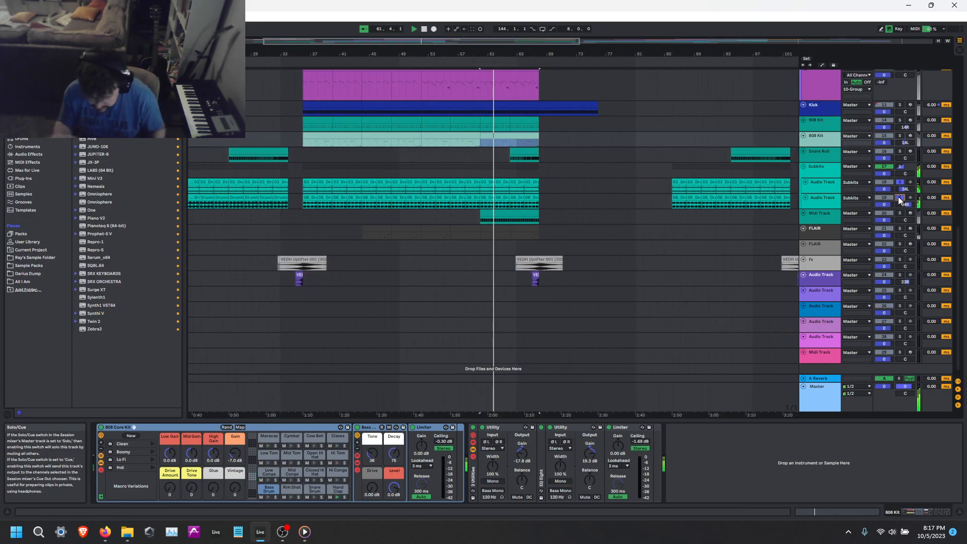
pyautogui.click(905, 205)
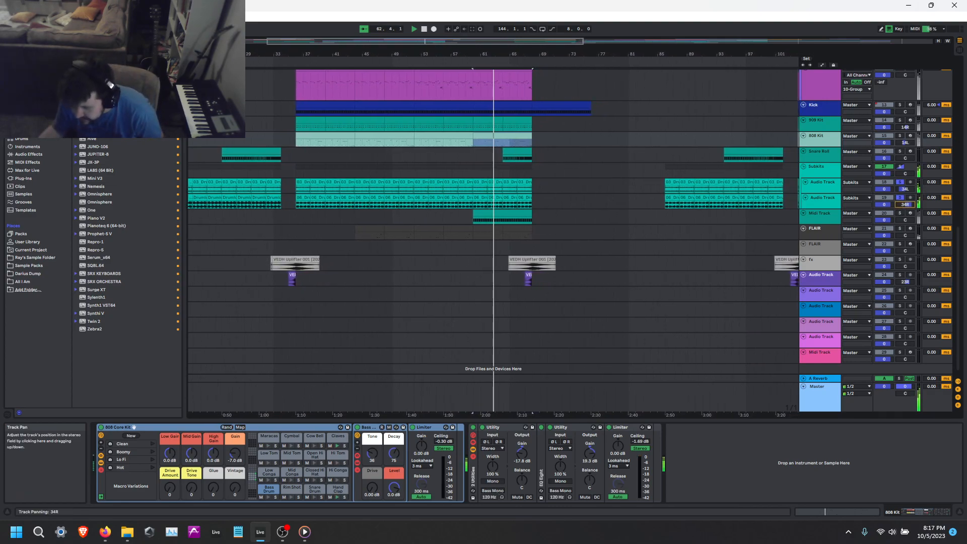
pyautogui.moveTo(905, 204); pyautogui.dragTo(905, 188)
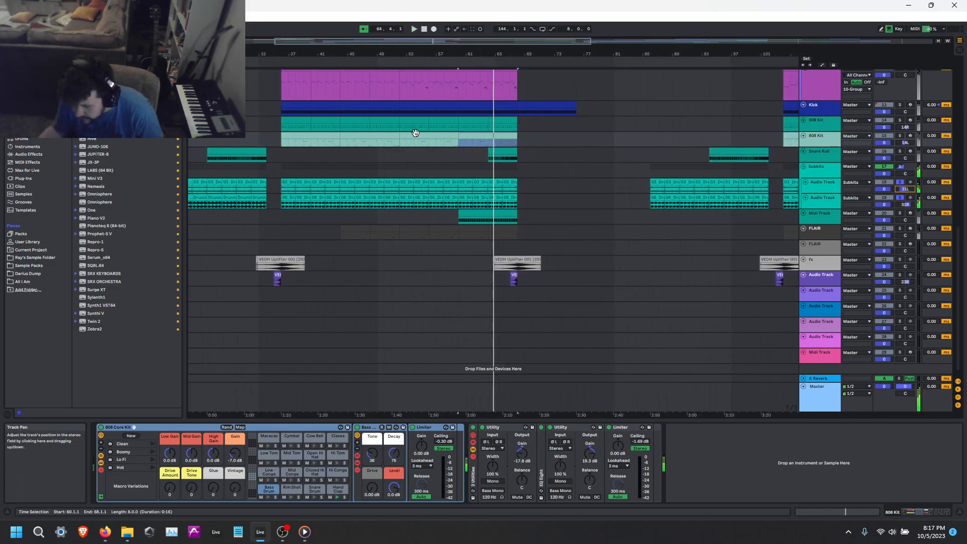
# Solo the Midi Track below the Subkits audio tracks and rename it Ride.
pyautogui.click(900, 213)
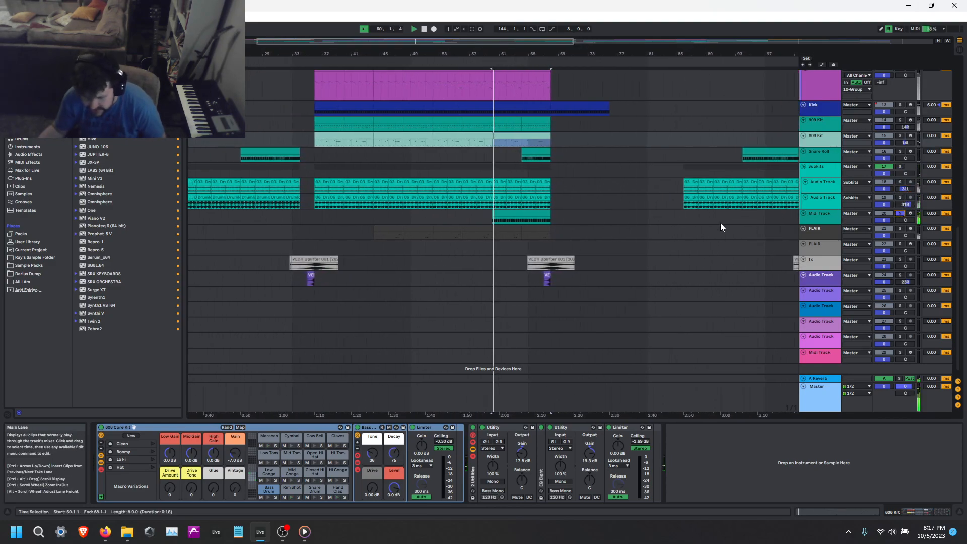
pyautogui.click(821, 216)
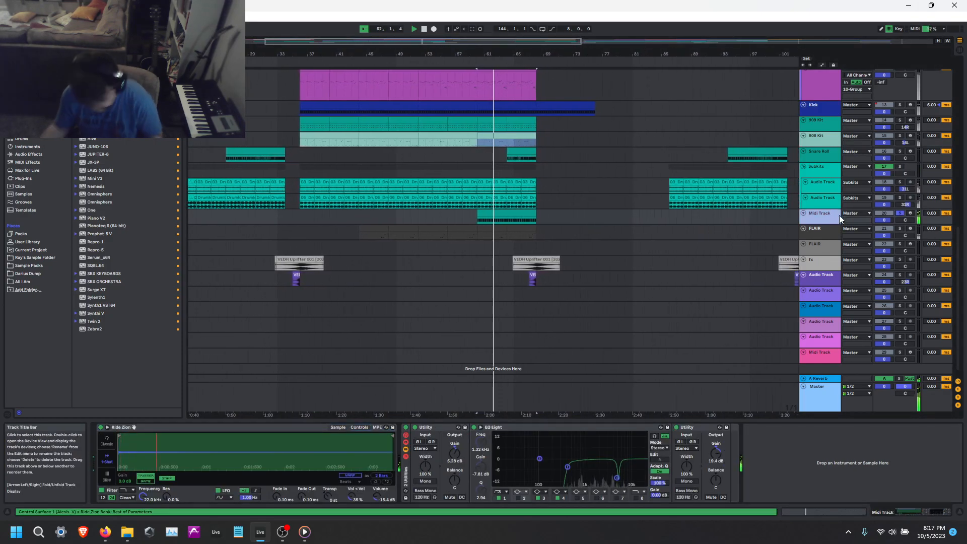
pyautogui.hotkey('ctrl', 'r')
pyautogui.write('Ride')
pyautogui.press('Return')
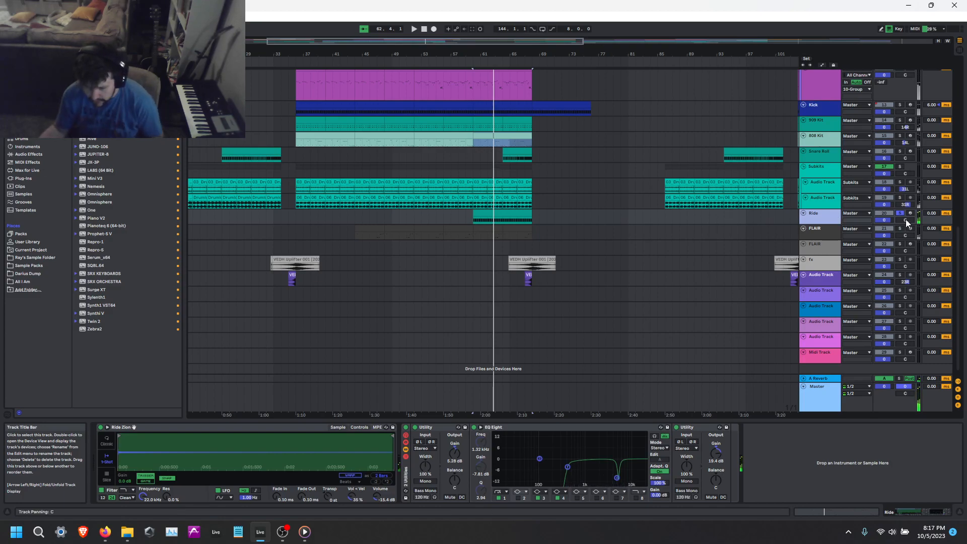
# Solo all the drum tracks from Kick through Ride and listen to them together.
pyautogui.click(899, 213)
pyautogui.moveTo(900, 106); pyautogui.dragTo(898, 152)
pyautogui.keyDown('ctrl'); pyautogui.click(900, 168); pyautogui.keyUp('ctrl')
pyautogui.keyDown('ctrl'); pyautogui.click(901, 214); pyautogui.keyUp('ctrl')
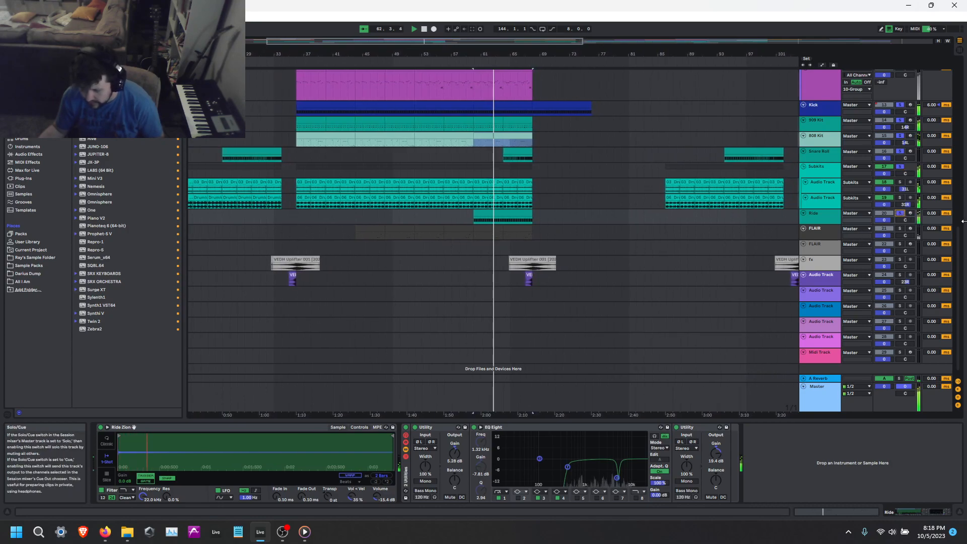
# Solo the Snare Roll track, play its clip at bar 64 and end the solo.
pyautogui.scroll(3, 641, 302)
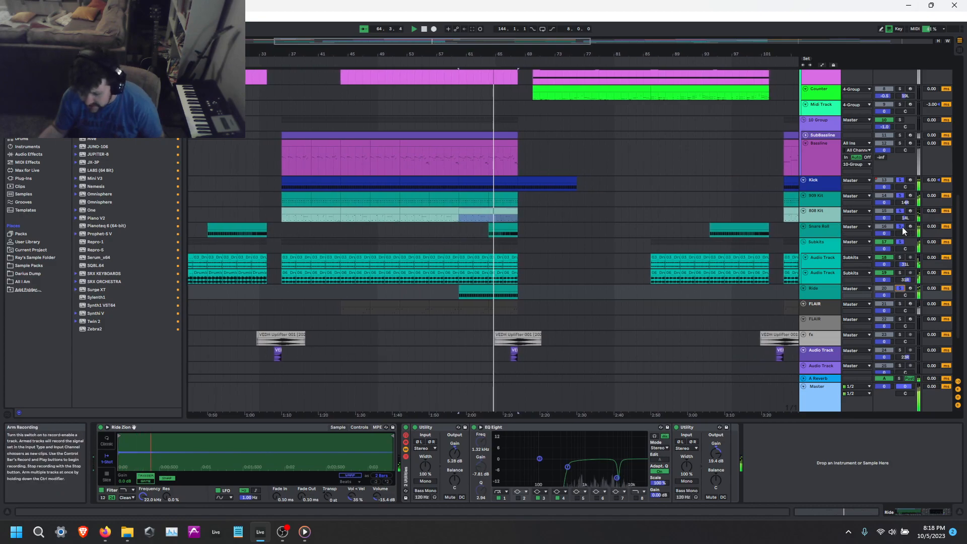
pyautogui.click(513, 230)
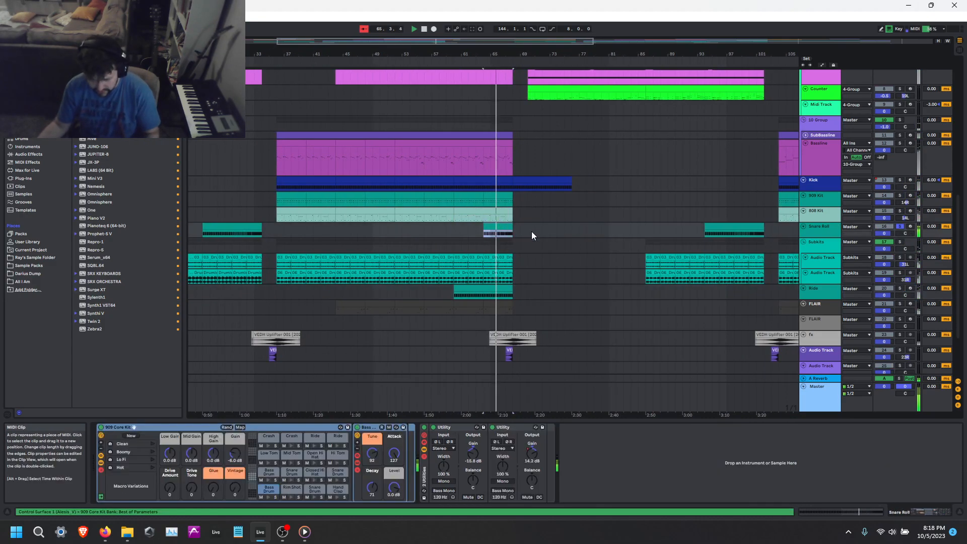
pyautogui.scroll(-3, 514, 230)
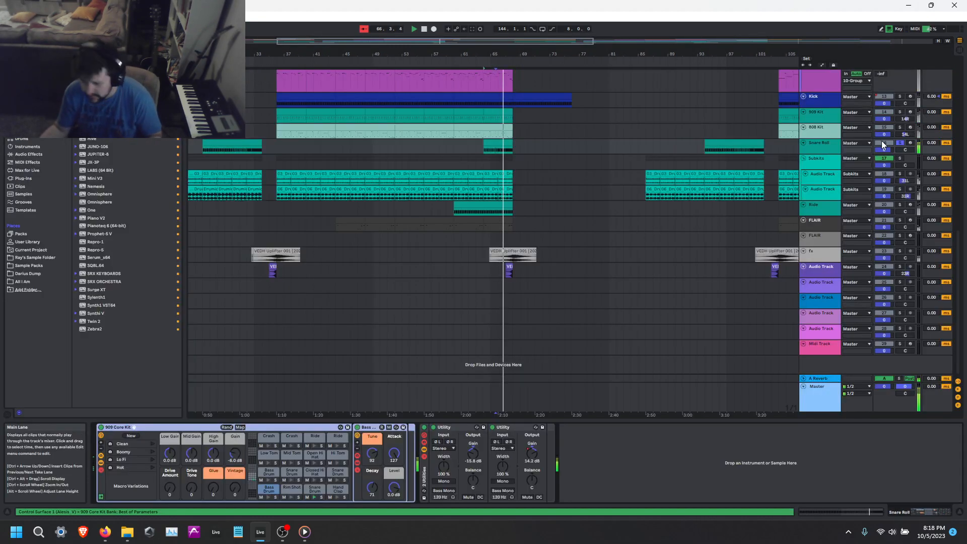
pyautogui.scroll(2, 506, 238)
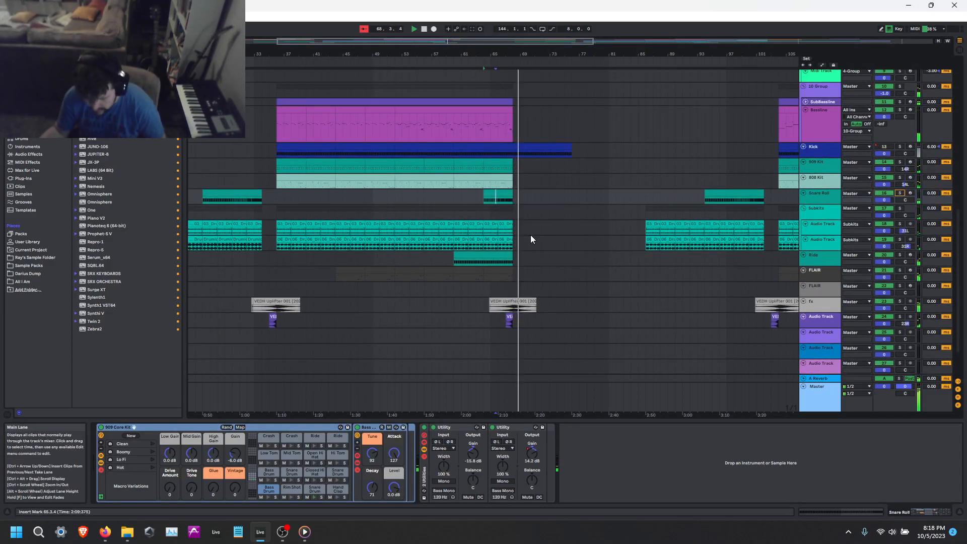
# Fit the arrangement to the view in both height and width.
pyautogui.scroll(3, 531, 237)
pyautogui.scroll(-3, 528, 257)
pyautogui.scroll(-3, 564, 257)
pyautogui.scroll(5, 660, 274)
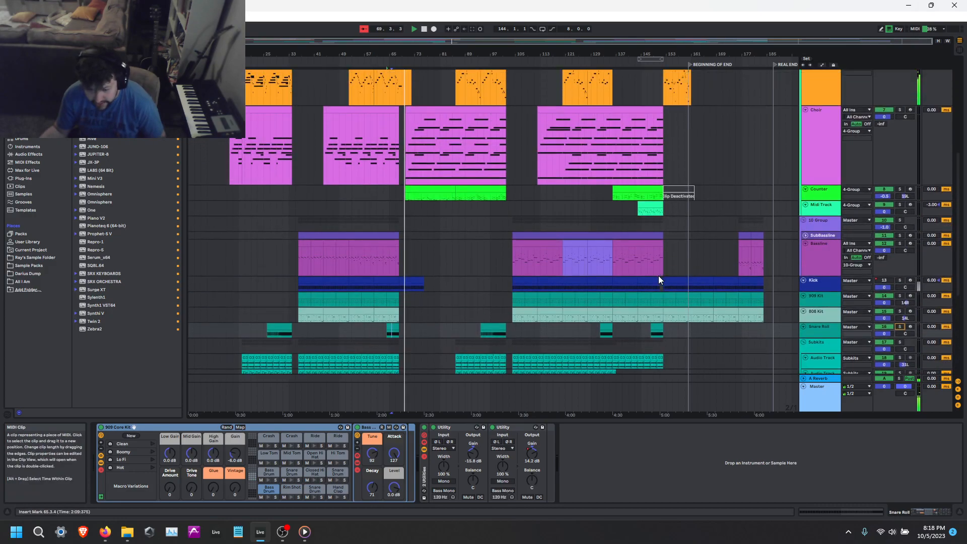
pyautogui.scroll(2, 658, 280)
pyautogui.click(941, 42)
pyautogui.click(945, 45)
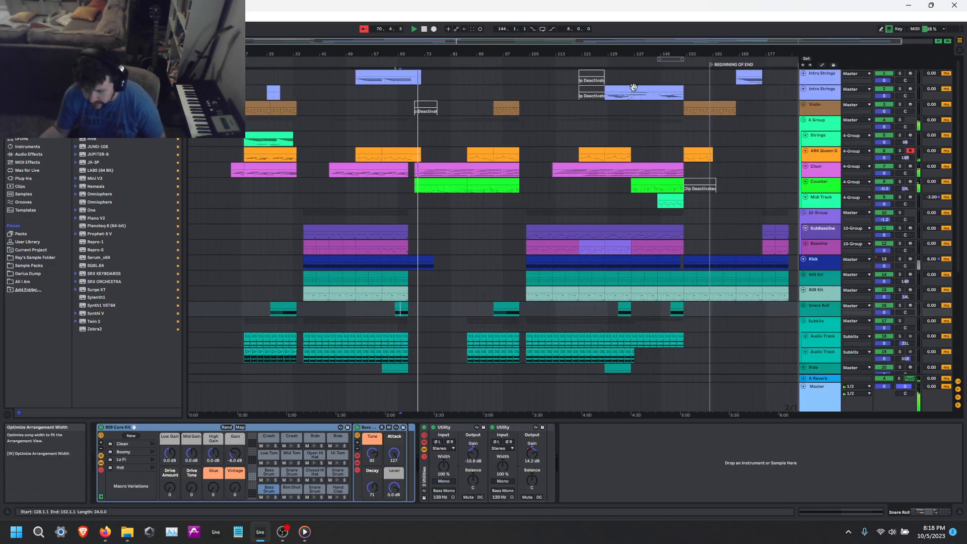
# Loop the 4-bar Bassline clip at bar 40 and play it with the Bassline track soloed.
pyautogui.click(367, 246)
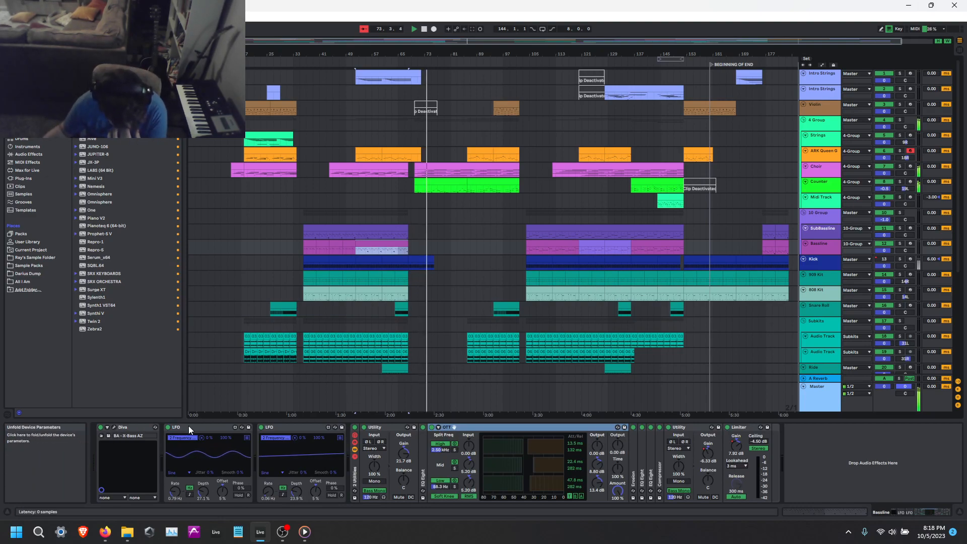
pyautogui.click(318, 247)
pyautogui.press('space')
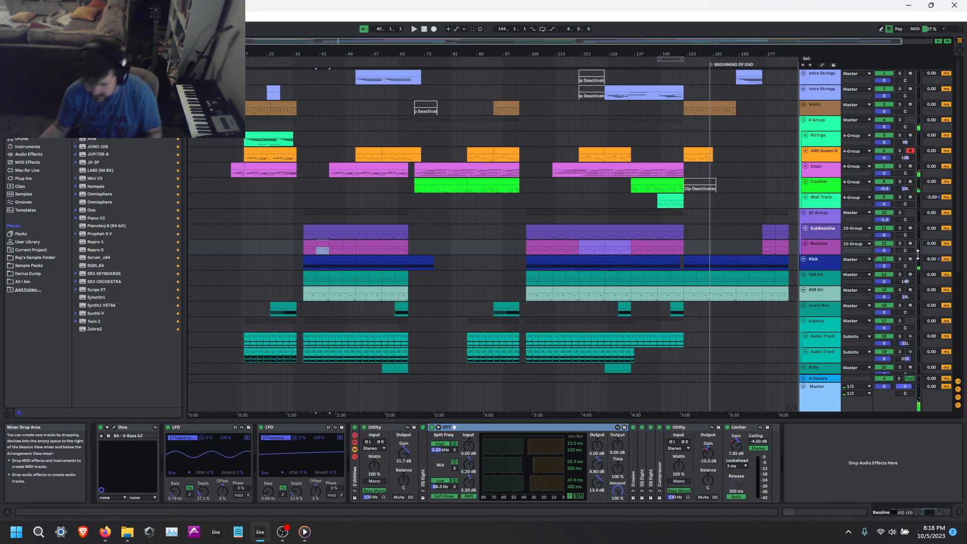
pyautogui.hotkey('ctrl', 'l')
pyautogui.press('space')
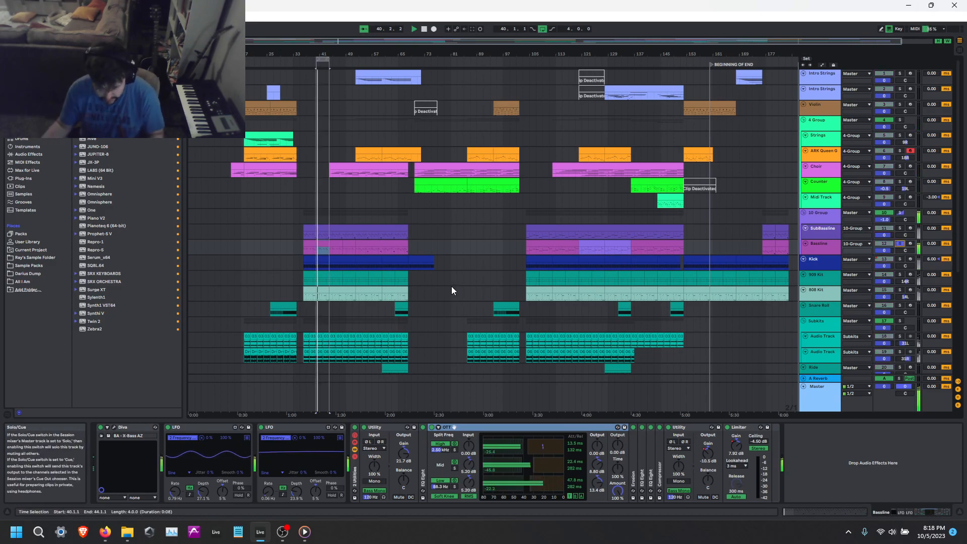
# Loop the 16-bar Bassline clip at bar 52, play it and bypass the effect rack that starts with Utility.
pyautogui.press('space')
pyautogui.click(376, 242)
pyautogui.hotkey('ctrl', 'l')
pyautogui.press('space')
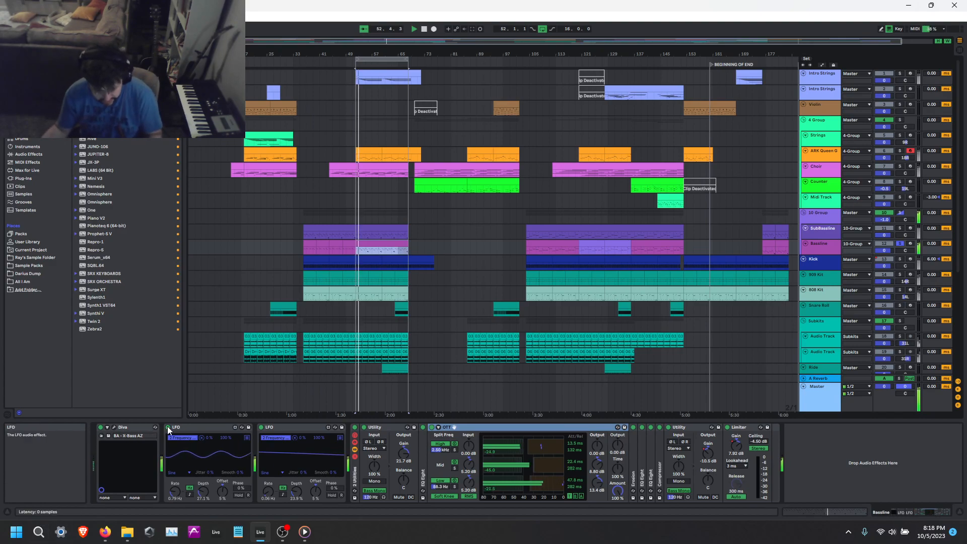
pyautogui.click(355, 427)
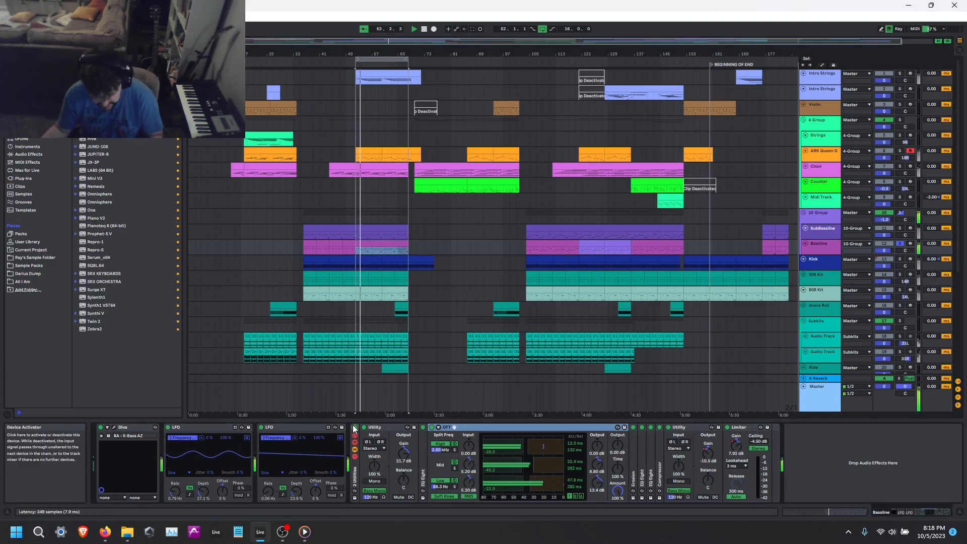
# Open the Bassline's Diva synth and adjust the oscillator volumes, setting oscillator 1's volume to 76.50.
pyautogui.click(114, 427)
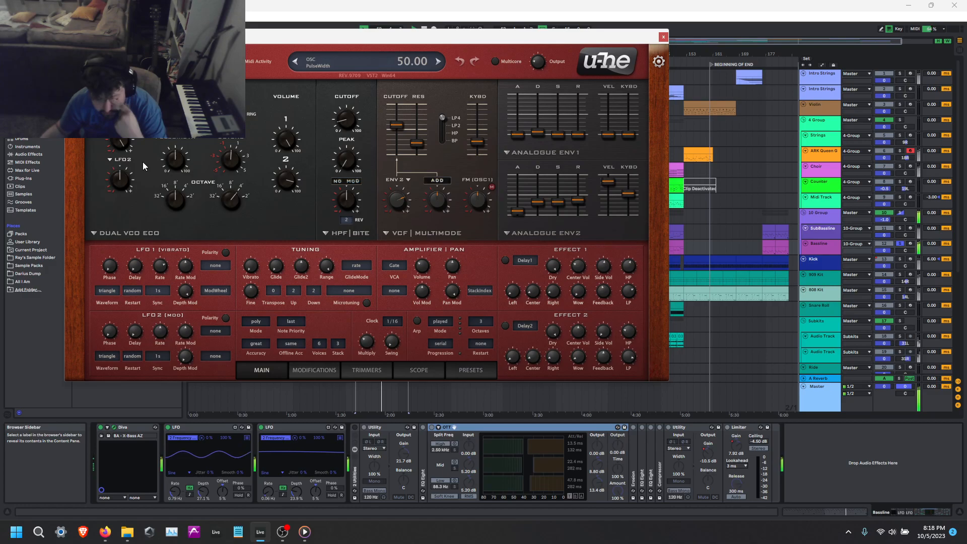
pyautogui.moveTo(285, 185); pyautogui.dragTo(310, 211)
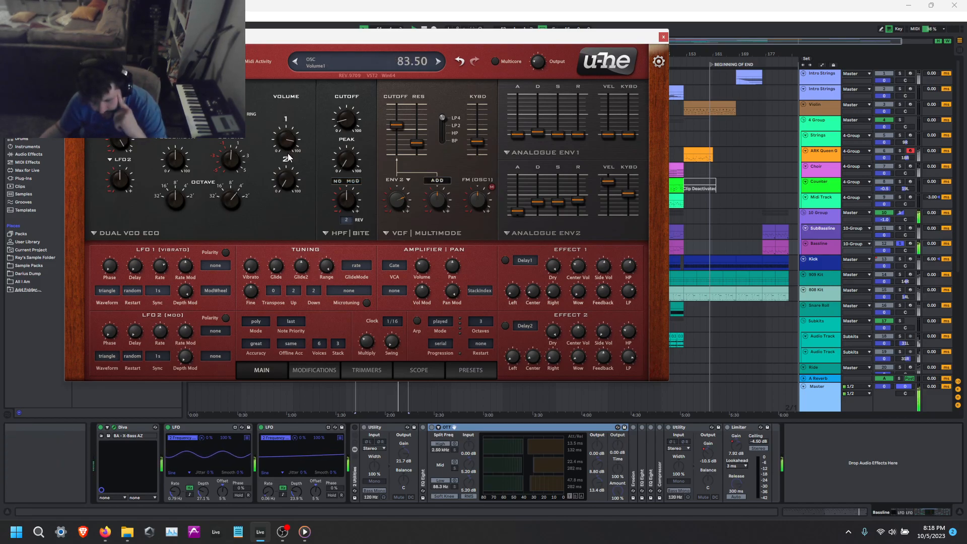
pyautogui.moveTo(287, 161); pyautogui.dragTo(289, 136)
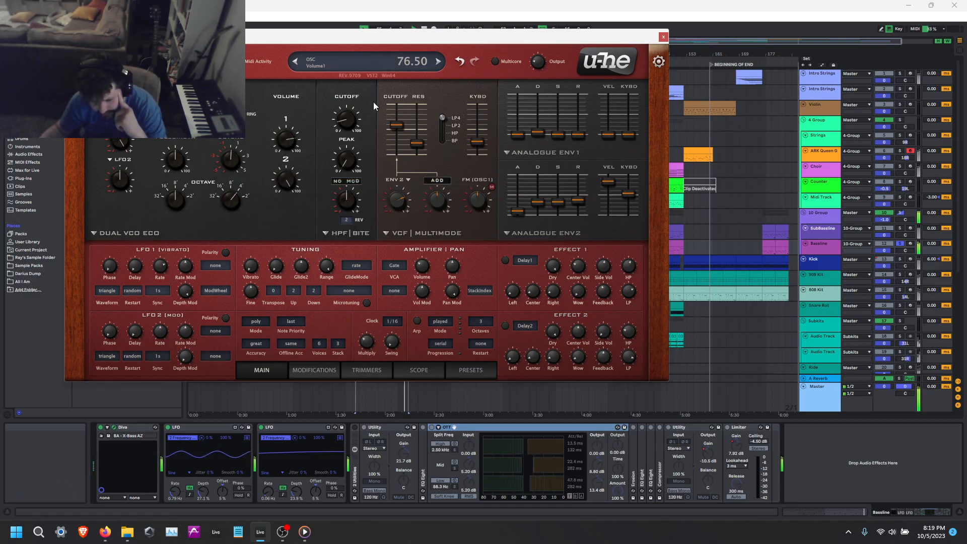
# Try other filter cutoff settings and a resonance of 19.50 in Diva, undo them and close the synth window.
pyautogui.moveTo(345, 127); pyautogui.dragTo(360, 41)
pyautogui.moveTo(407, 109); pyautogui.dragTo(416, 148)
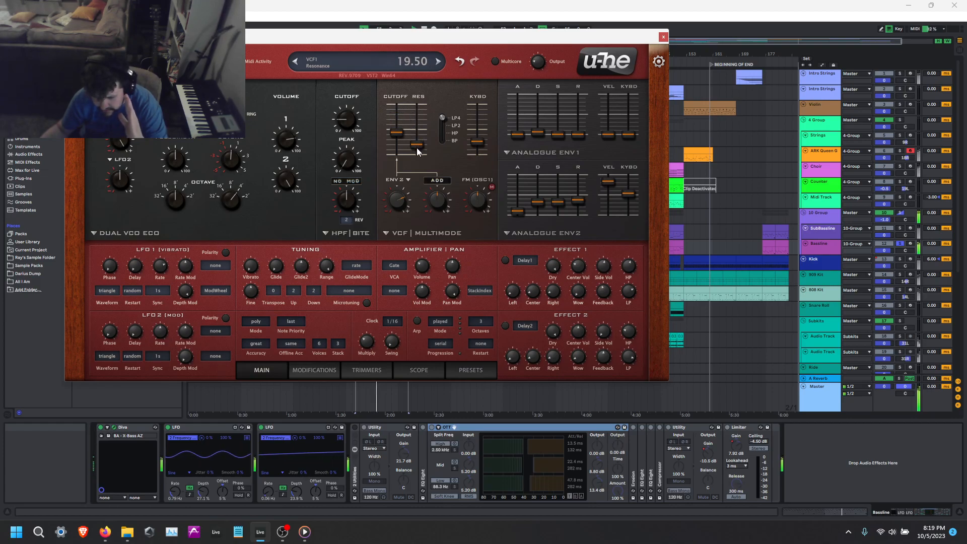
pyautogui.click(460, 61)
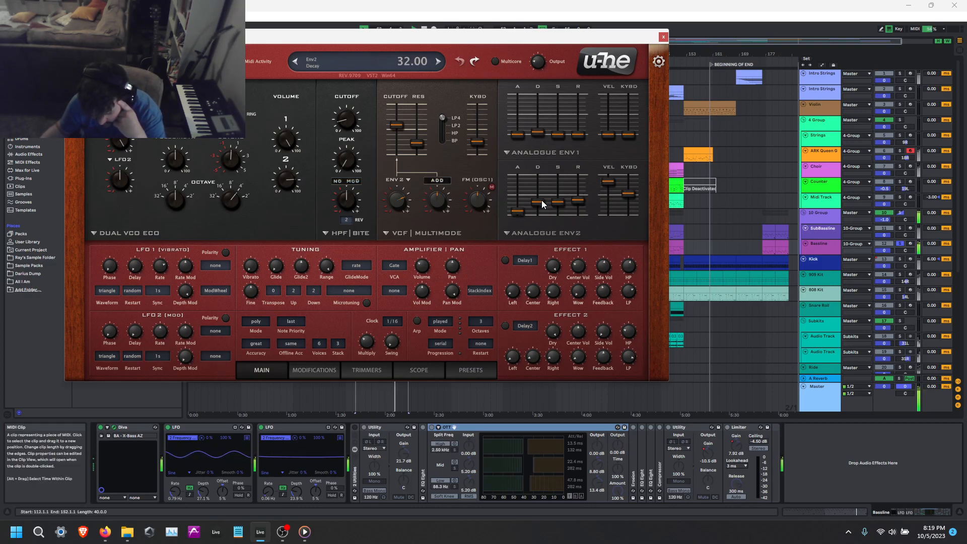
pyautogui.click(612, 179)
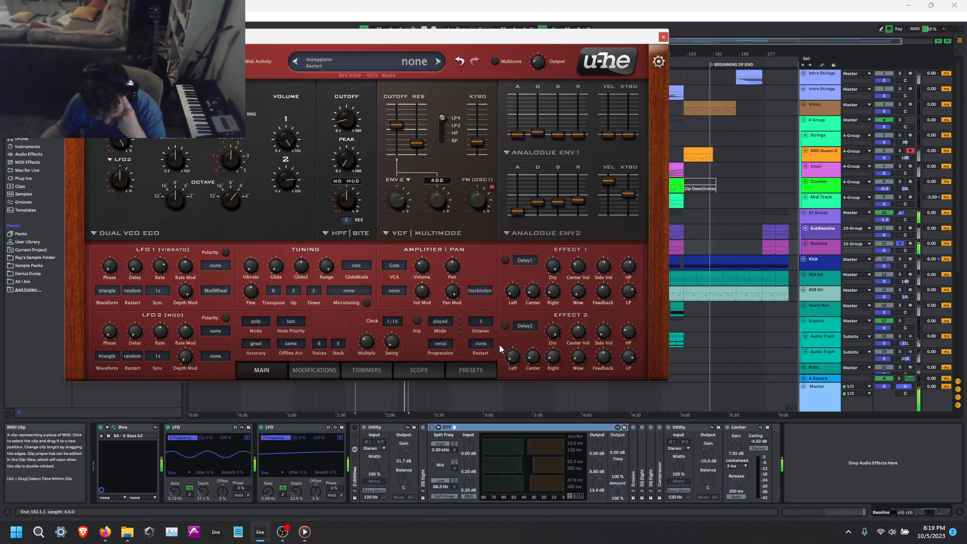
pyautogui.click(663, 37)
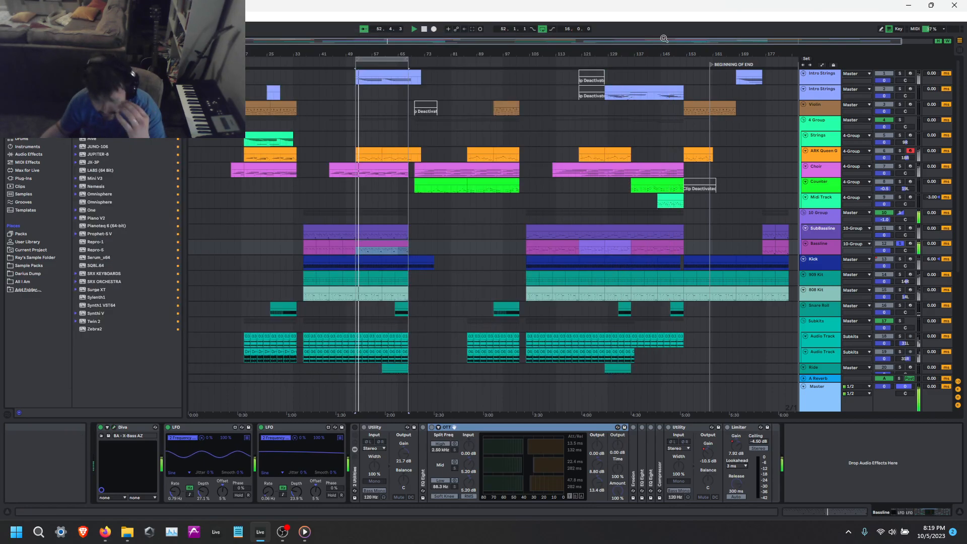
# Reactivate the Bassline's effect rack that starts with Utility and adjust OTT's output gains, lowering the low band.
pyautogui.click(354, 427)
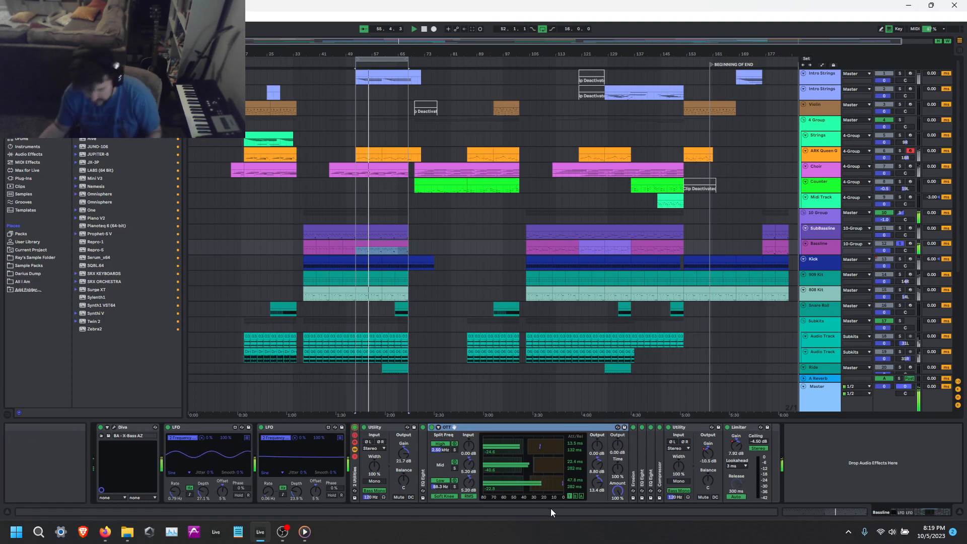
pyautogui.moveTo(599, 450); pyautogui.dragTo(599, 411)
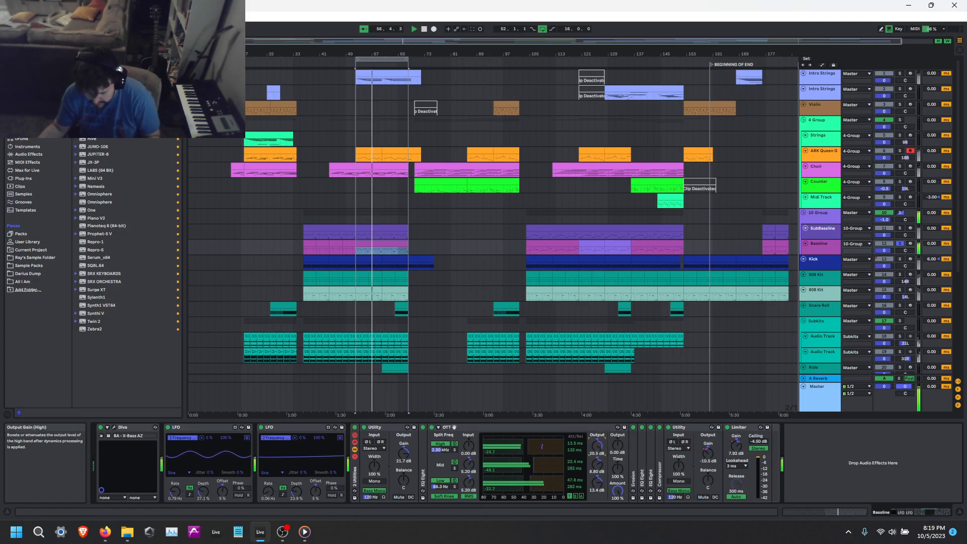
pyautogui.moveTo(597, 445); pyautogui.dragTo(597, 453)
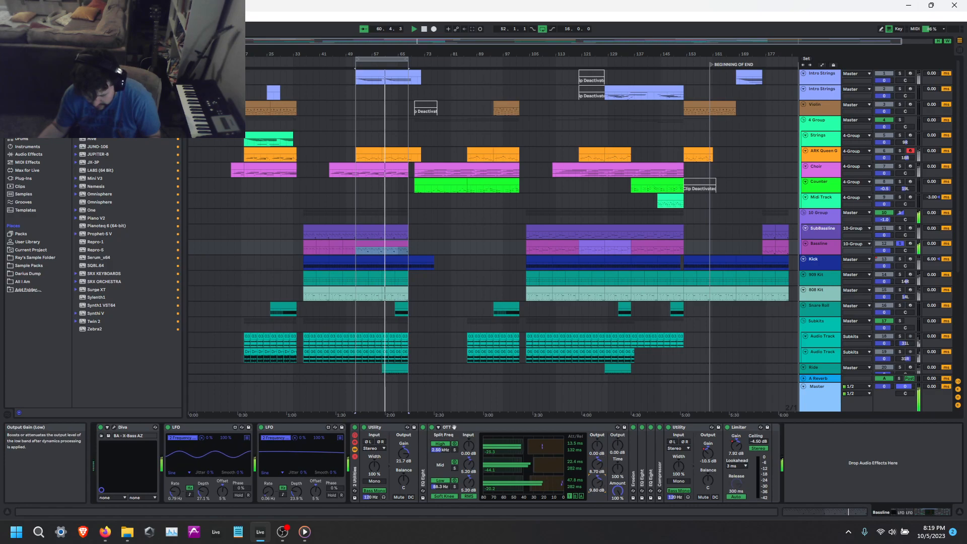
# Unfold the EQ Eight ahead of OTT, examine its curve during loop playback and fold it again.
pyautogui.doubleClick(422, 443)
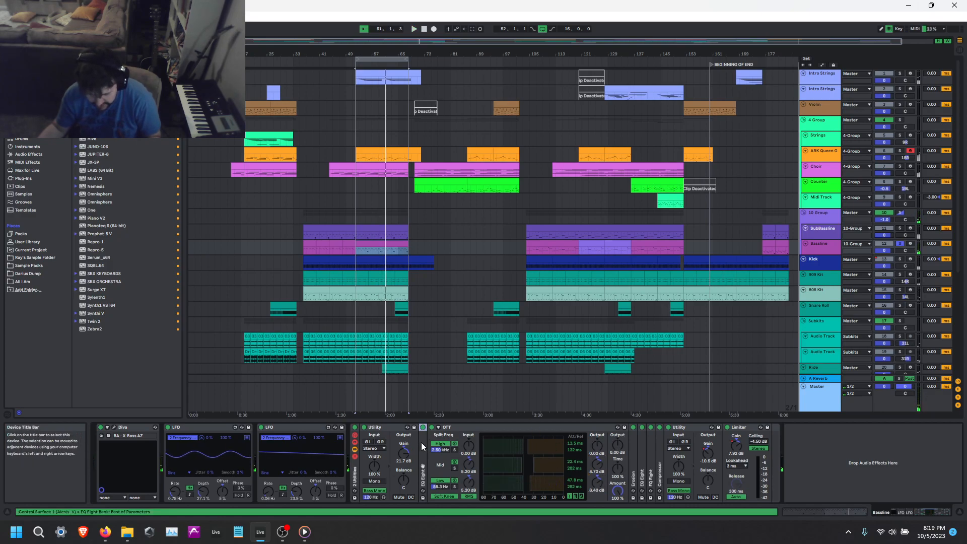
pyautogui.press('space')
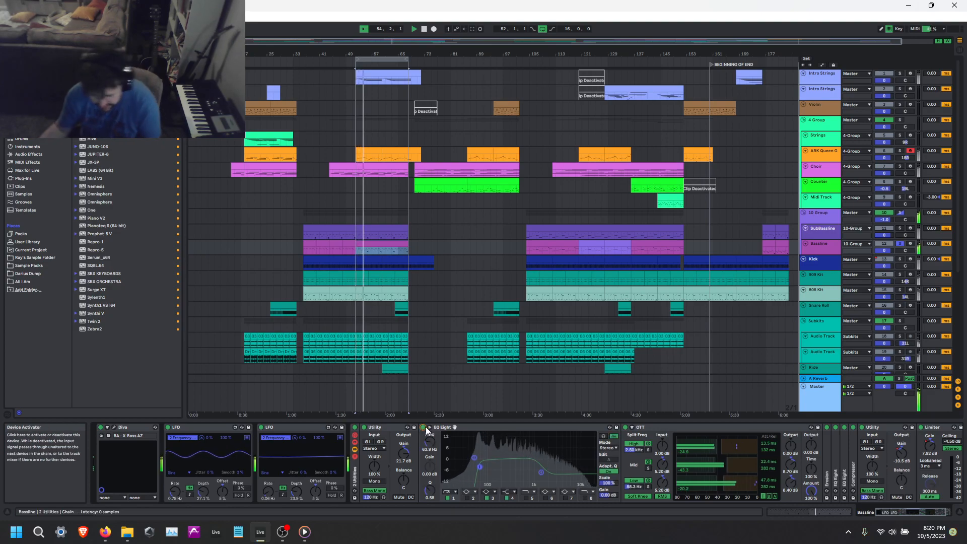
pyautogui.doubleClick(529, 427)
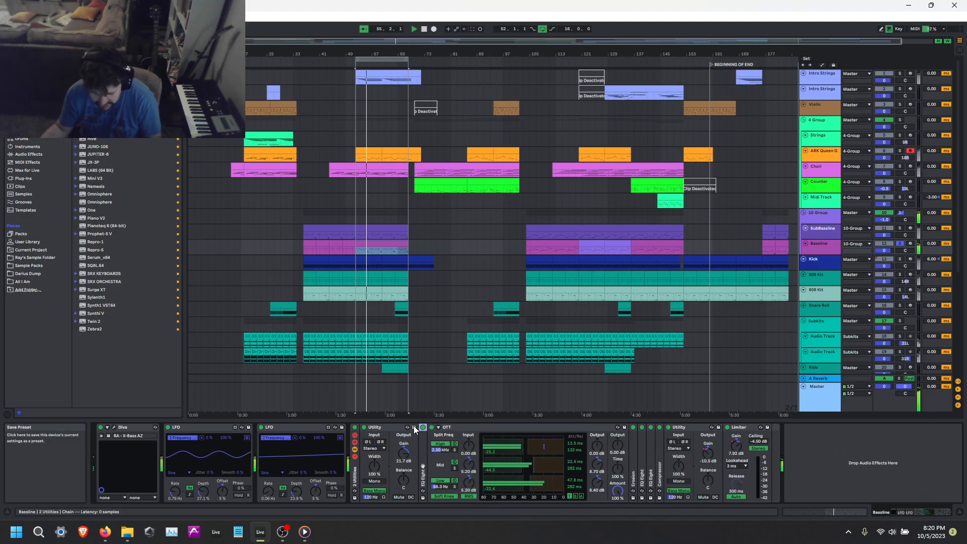
# Compare the Bassline with OTT bypassed and active, and fold the OTT device.
pyautogui.click(432, 429)
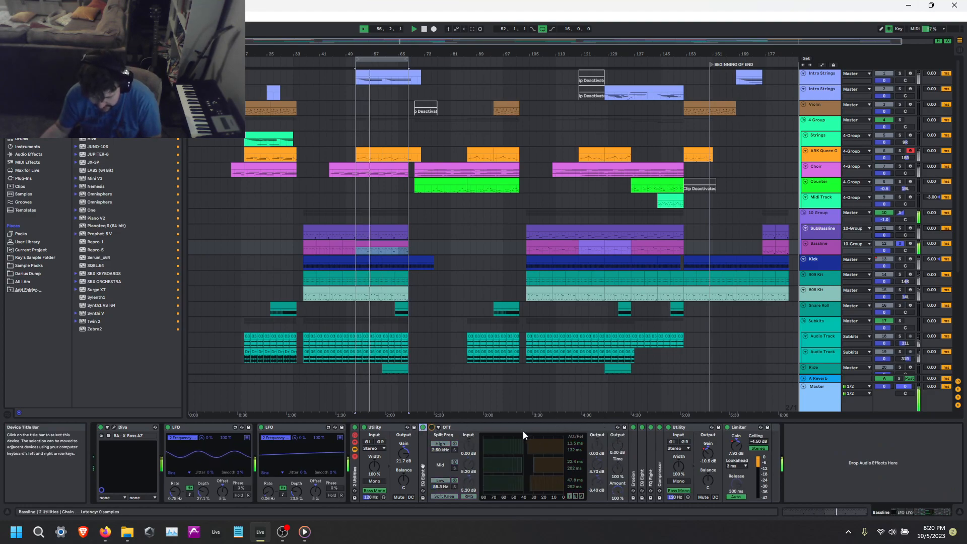
pyautogui.click(431, 427)
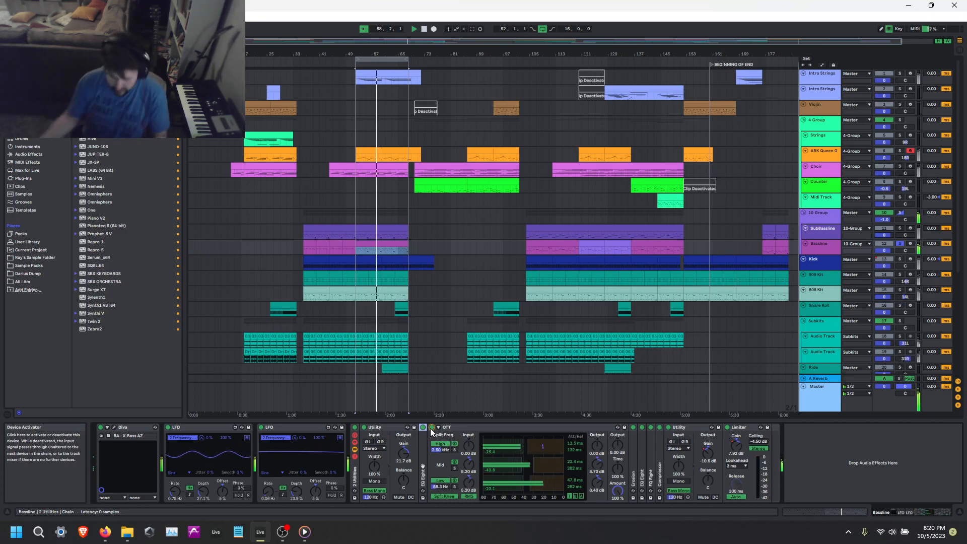
pyautogui.doubleClick(479, 426)
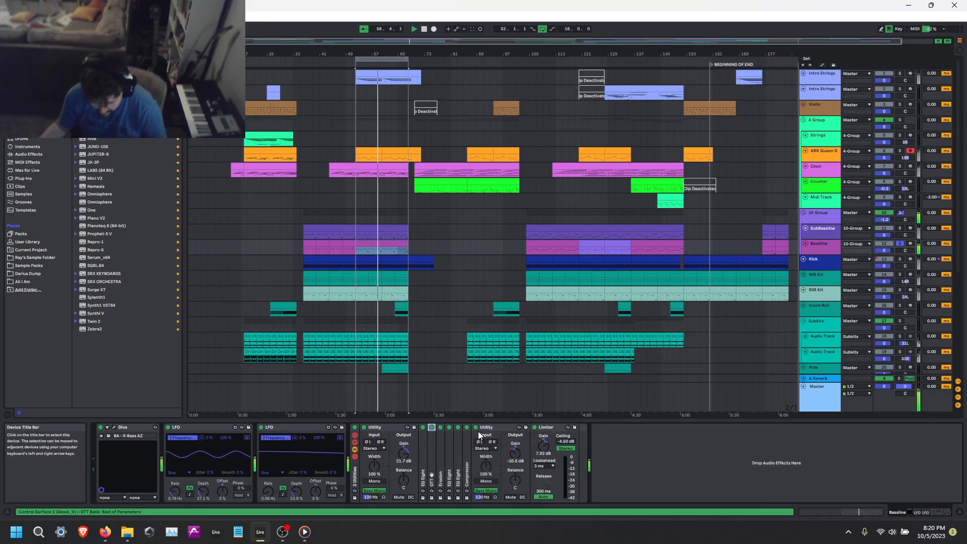
# Unfold Erosion, compare the Bassline with it bypassed and active, and lower its amount at 1.37 kHz.
pyautogui.doubleClick(439, 437)
pyautogui.click(439, 427)
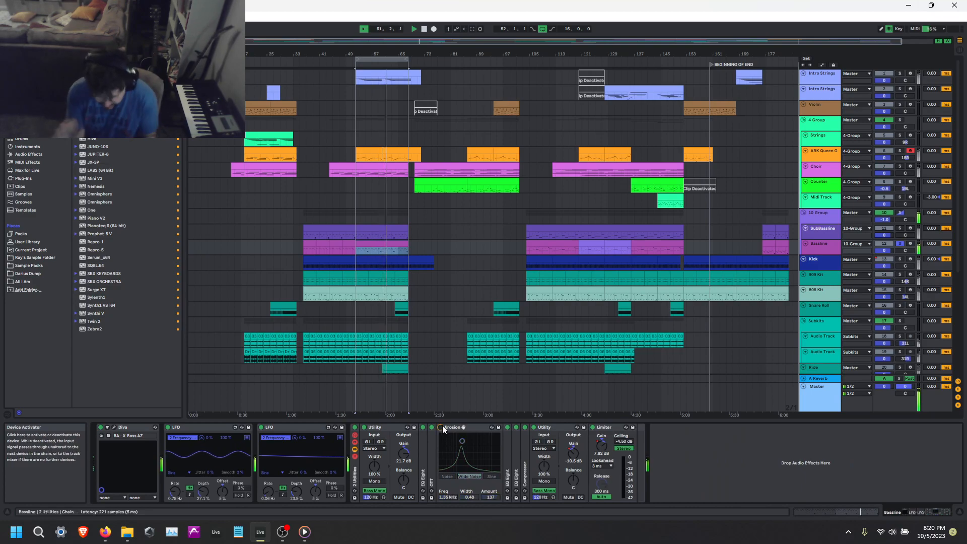
pyautogui.click(440, 427)
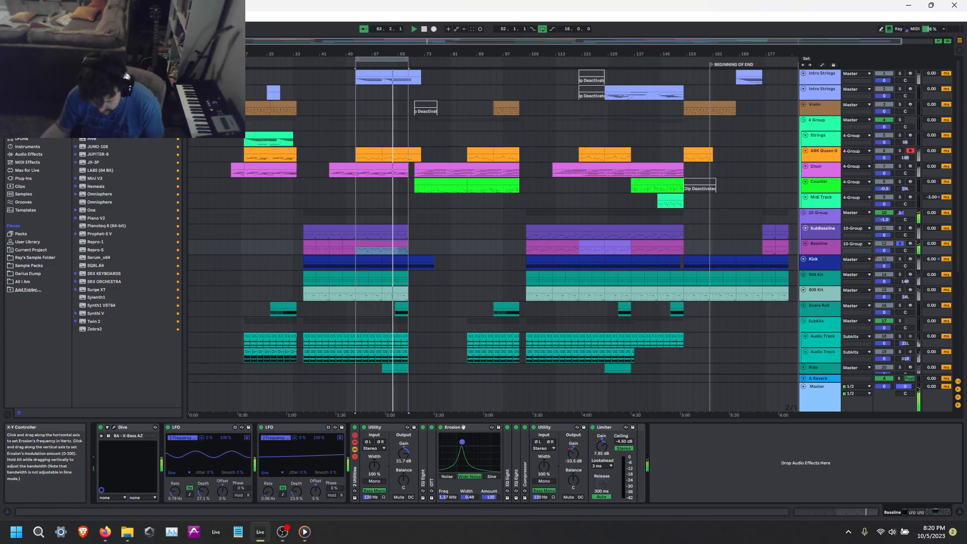
# Adjust the bands of the EQ Eight after Erosion, compare it bypassed and active, and set its low band to 71.1 Hz.
pyautogui.doubleClick(507, 457)
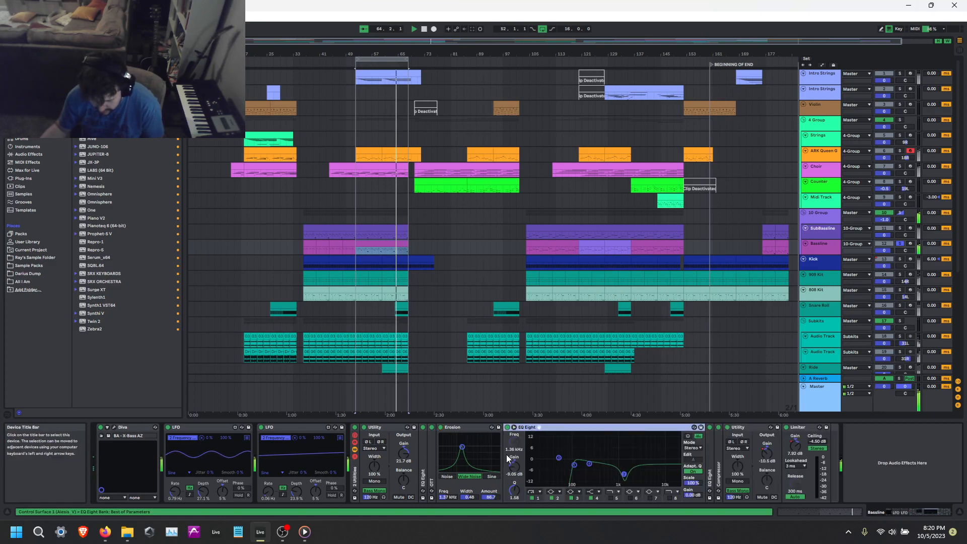
pyautogui.moveTo(592, 471); pyautogui.dragTo(631, 474)
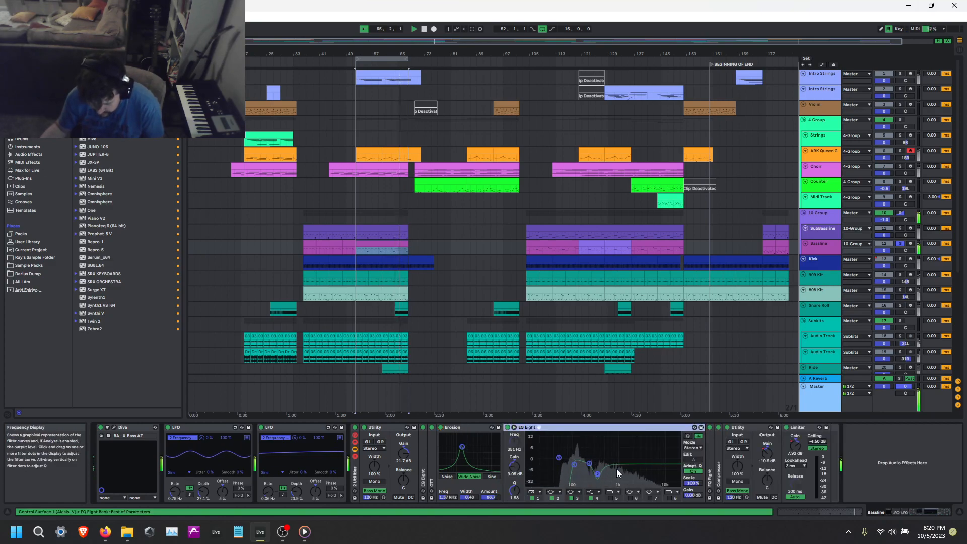
pyautogui.doubleClick(463, 427)
pyautogui.click(447, 427)
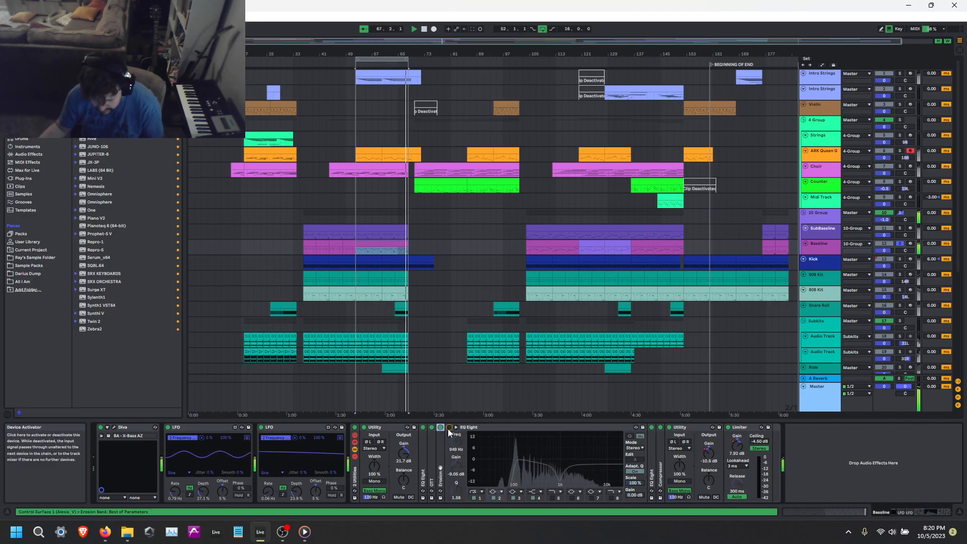
pyautogui.click(450, 427)
pyautogui.moveTo(516, 465); pyautogui.dragTo(508, 465)
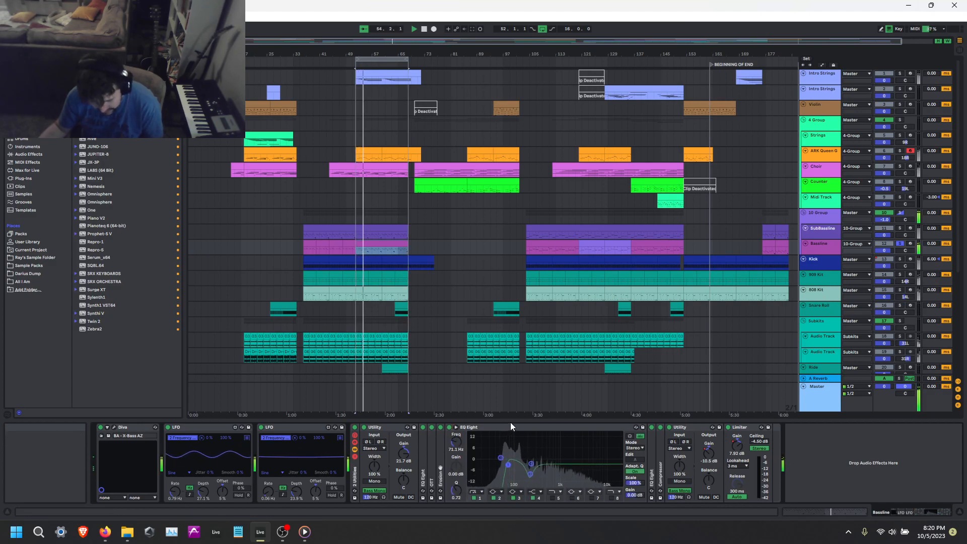
# Examine the second EQ Eight after Erosion and the Compressor sidechained from the Kick, folding the EQs.
pyautogui.doubleClick(652, 456)
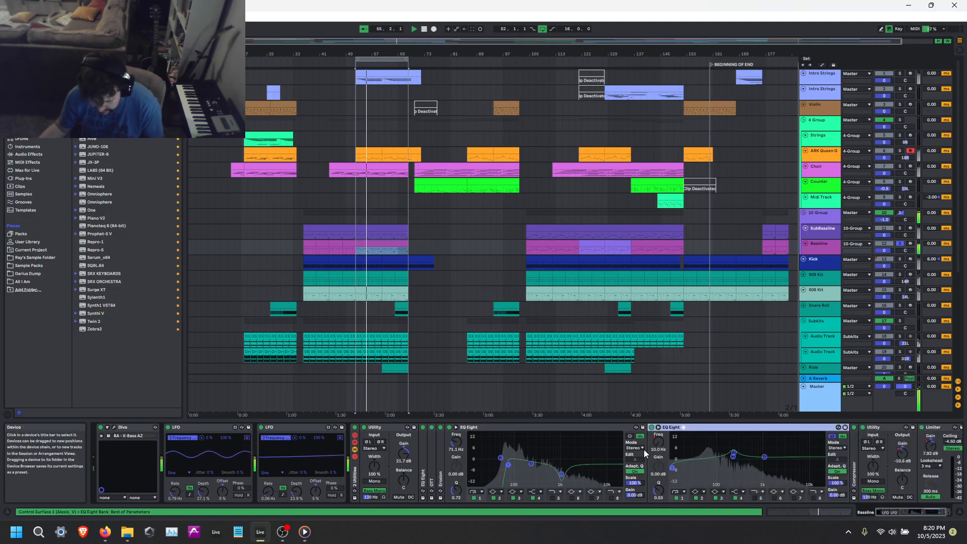
pyautogui.doubleClick(555, 429)
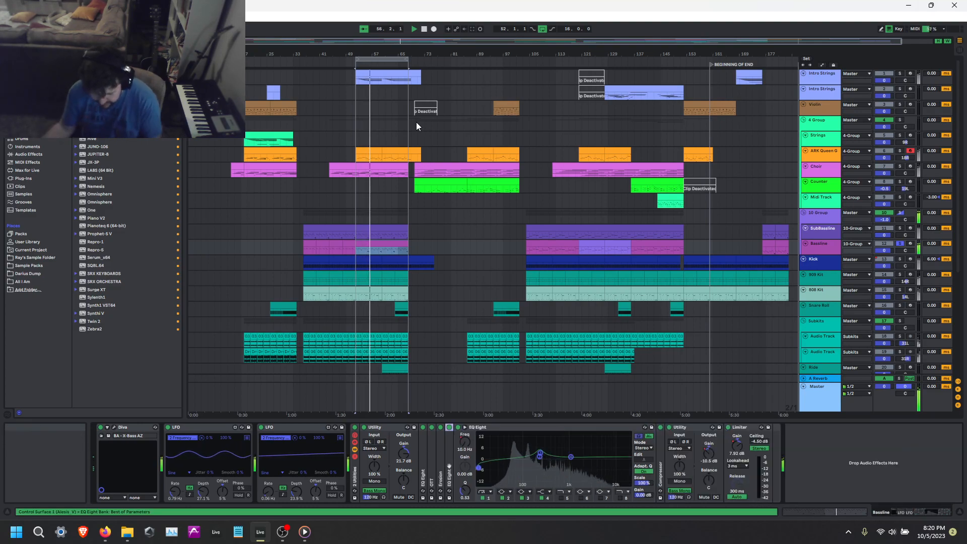
pyautogui.doubleClick(564, 427)
pyautogui.click(467, 449)
pyautogui.doubleClick(468, 449)
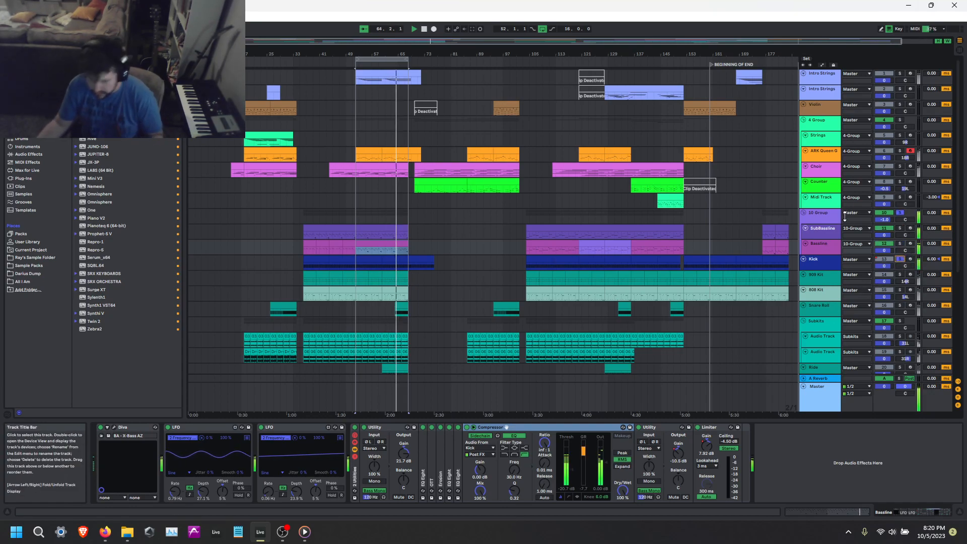
# Lower the gain of the SubBassline's final Limiter to -1.60 dB.
pyautogui.click(825, 229)
pyautogui.moveTo(672, 447); pyautogui.dragTo(673, 451)
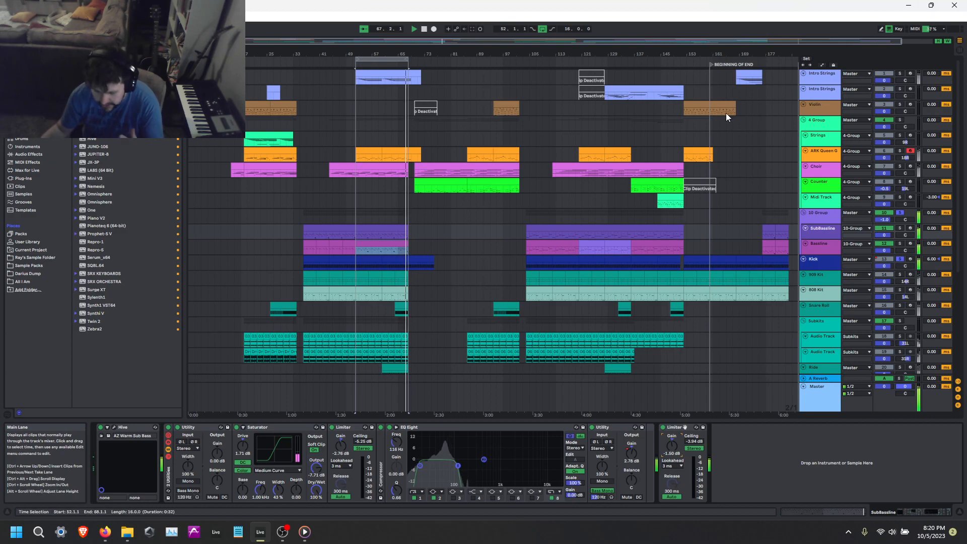
# Try the 10 Group's Glue Compressor with a -16.5 dB threshold and 12.5 dB makeup, and undo the changes.
pyautogui.click(826, 214)
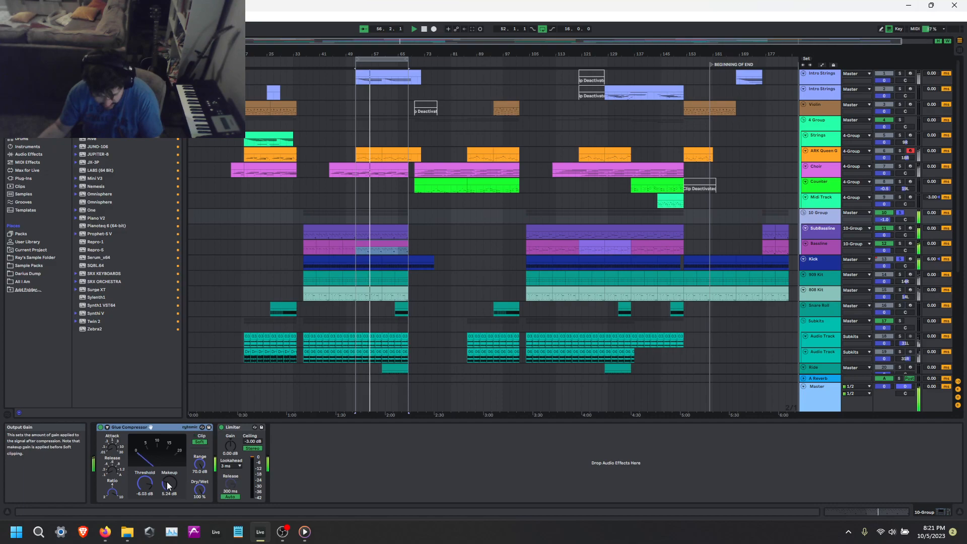
pyautogui.moveTo(145, 484)
pyautogui.mouseDown()
pyautogui.moveTo(145, 501)
pyautogui.moveTo(169, 476)
pyautogui.moveTo(169, 490)
pyautogui.moveTo(146, 481)
pyautogui.mouseUp()
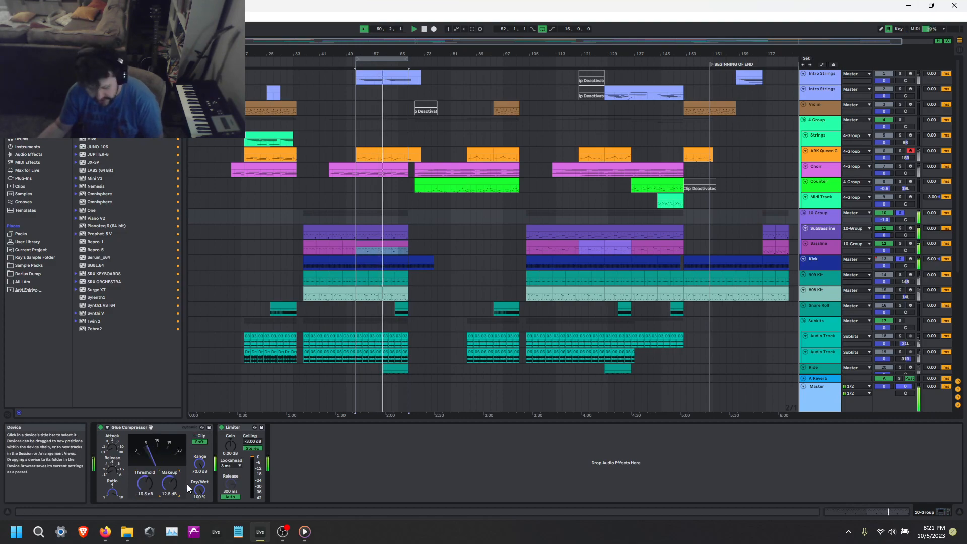
pyautogui.hotkey('ctrl', 'z')
pyautogui.hotkey('ctrl', 'z')
pyautogui.hotkey('ctrl', 'z')
pyautogui.hotkey('ctrl', 'z')
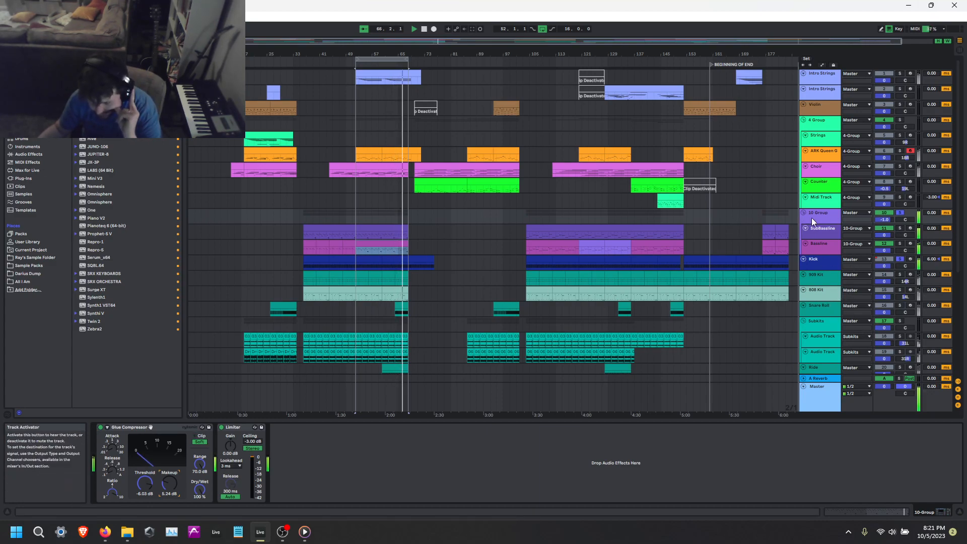
# Play the 4-bar Bassline clip at bar 36 with the 10 Group soloed and look over the clip's notes.
pyautogui.click(812, 231)
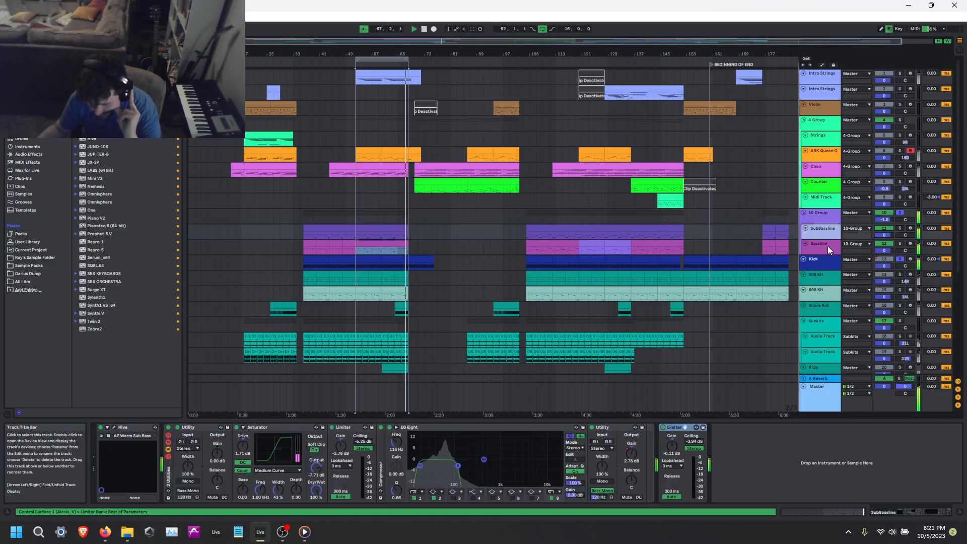
pyautogui.click(309, 247)
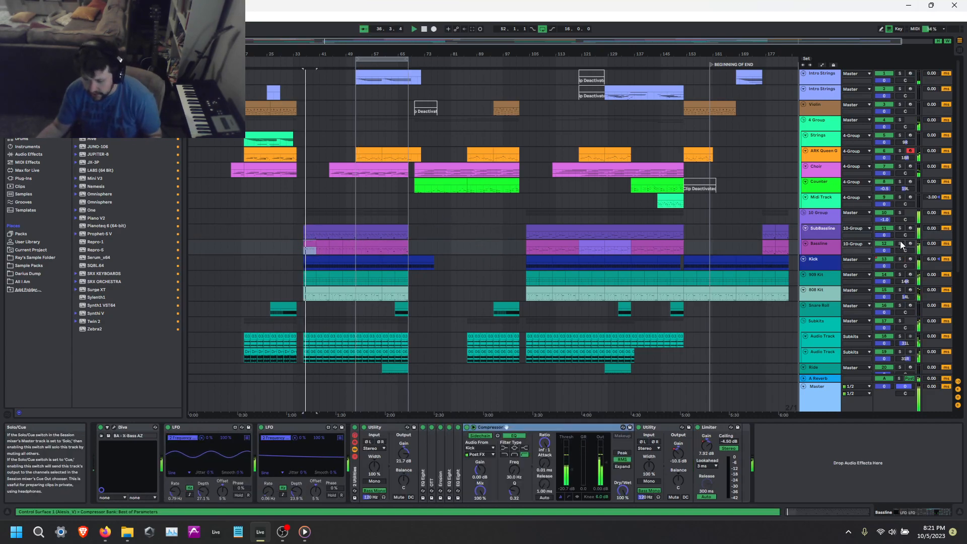
pyautogui.click(900, 213)
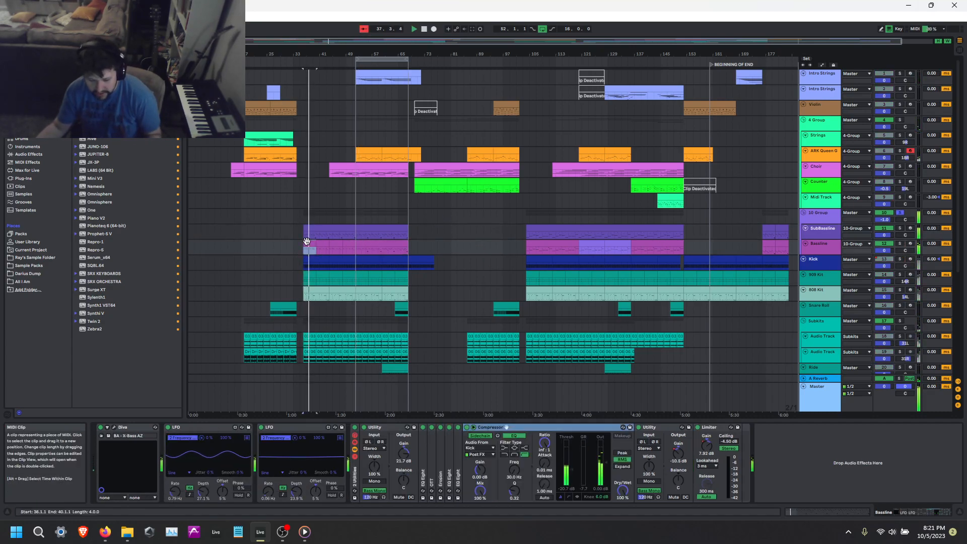
pyautogui.hotkey('shift', 'Tab')
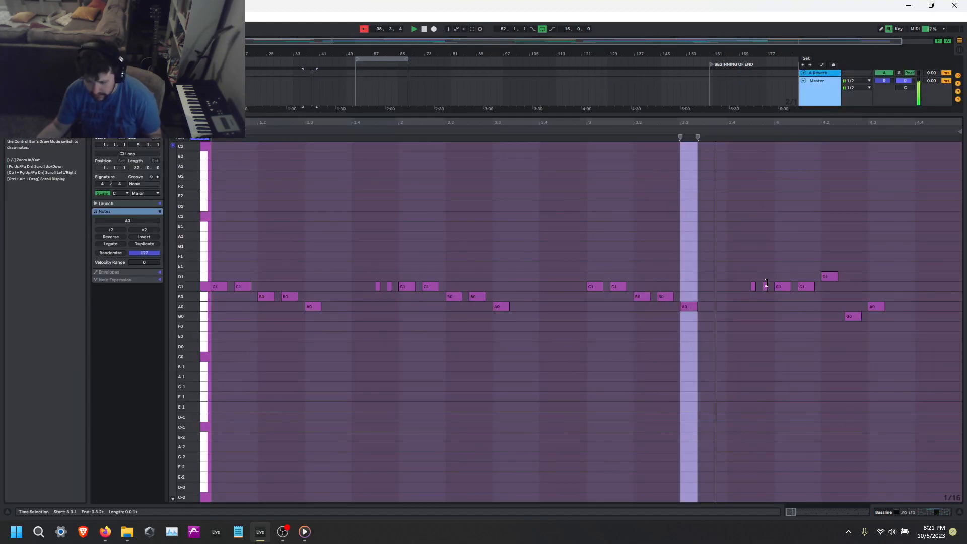
pyautogui.hotkey('shift', 'Tab')
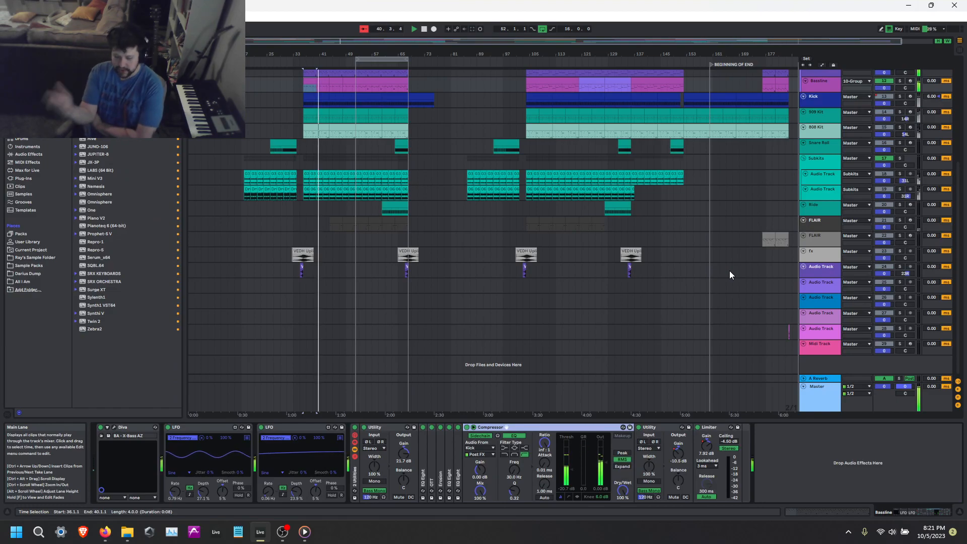
# Play through the soloed 10 Group and check the Bassline clips between bar 36 and bar 68.
pyautogui.scroll(3, 321, 146)
pyautogui.click(340, 124)
pyautogui.scroll(4, 352, 127)
pyautogui.click(325, 125)
pyautogui.scroll(-2, 303, 125)
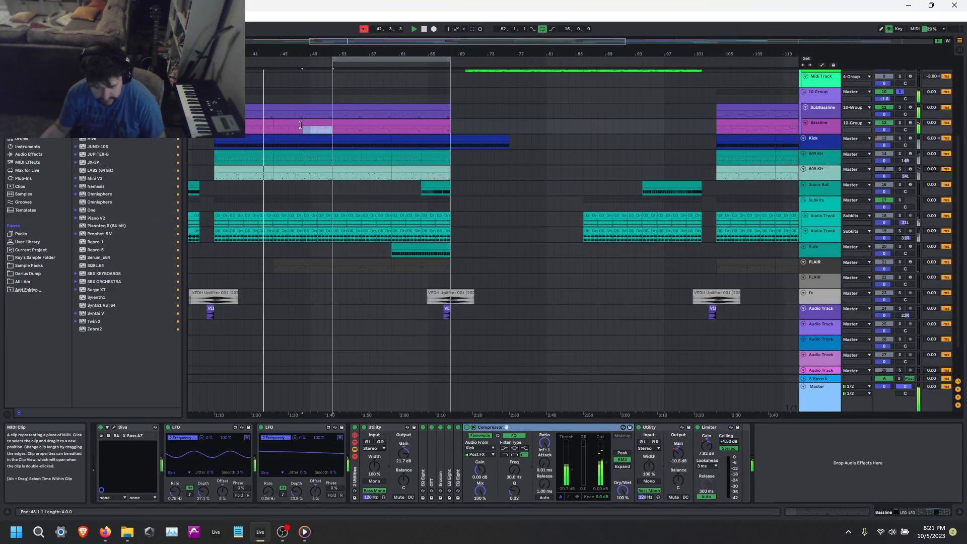
pyautogui.scroll(-4, 307, 124)
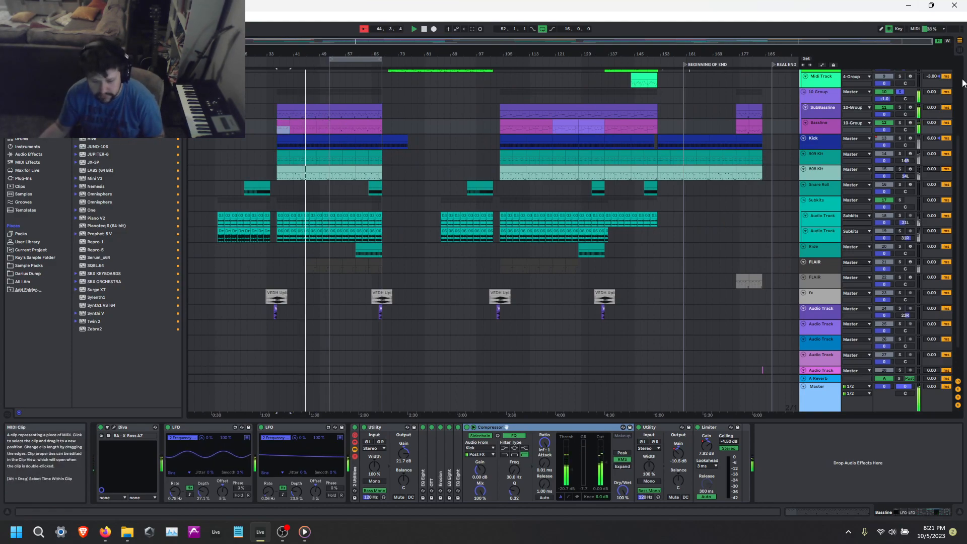
pyautogui.click(346, 129)
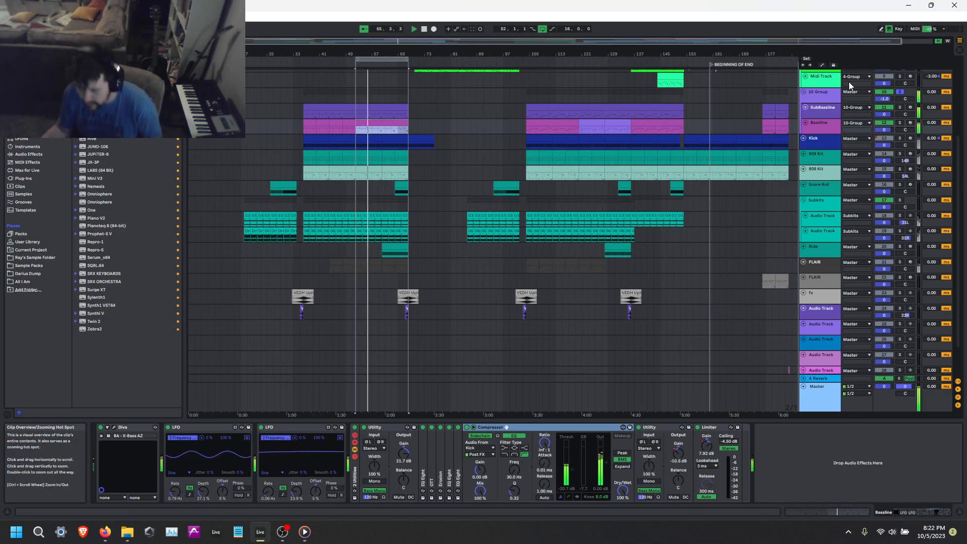
# Turn off the solo on the 10 Group to hear the full mix and save the set.
pyautogui.click(901, 123)
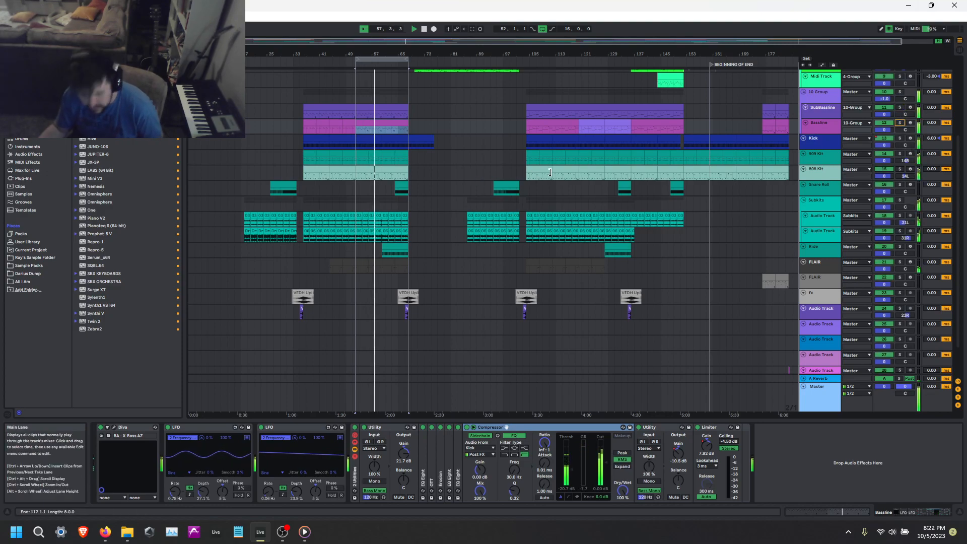
pyautogui.click(506, 281)
pyautogui.hotkey('ctrl', 's')
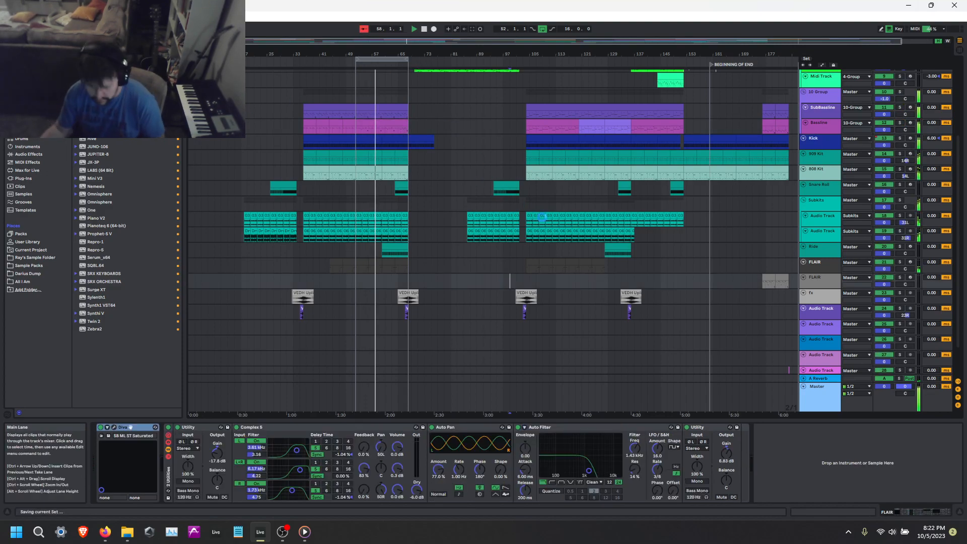
# Unfold the Bassline's OTT and lower the output gain of its high band.
pyautogui.scroll(5, 768, 160)
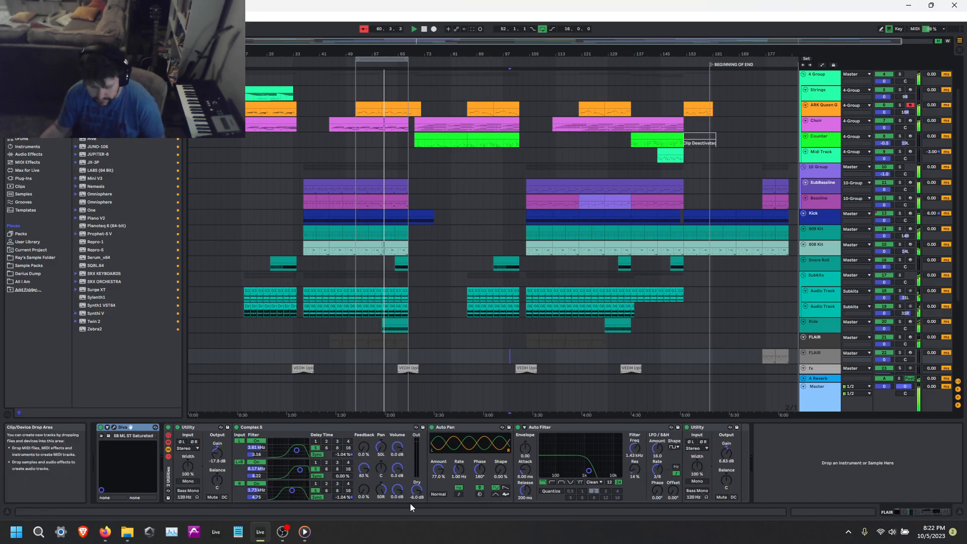
pyautogui.click(829, 186)
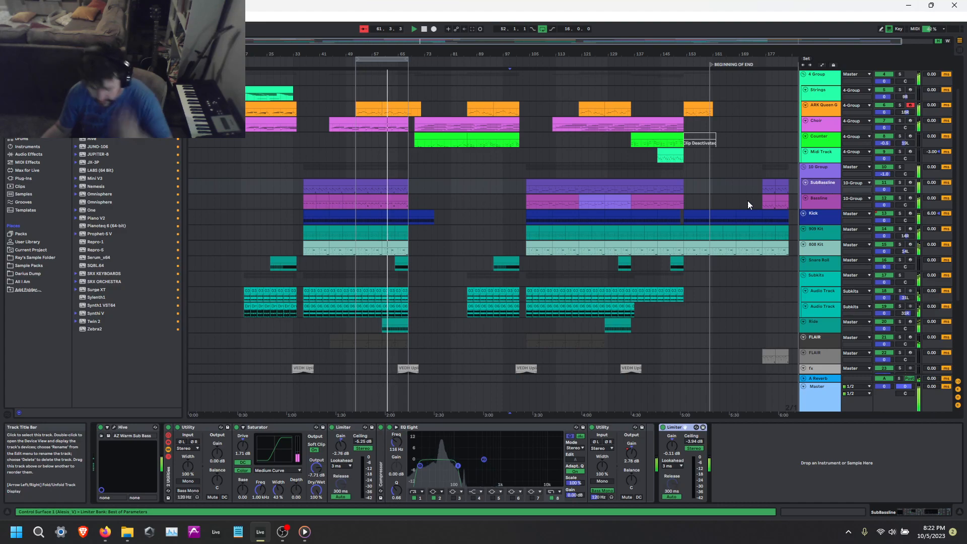
pyautogui.press('Down')
pyautogui.doubleClick(431, 464)
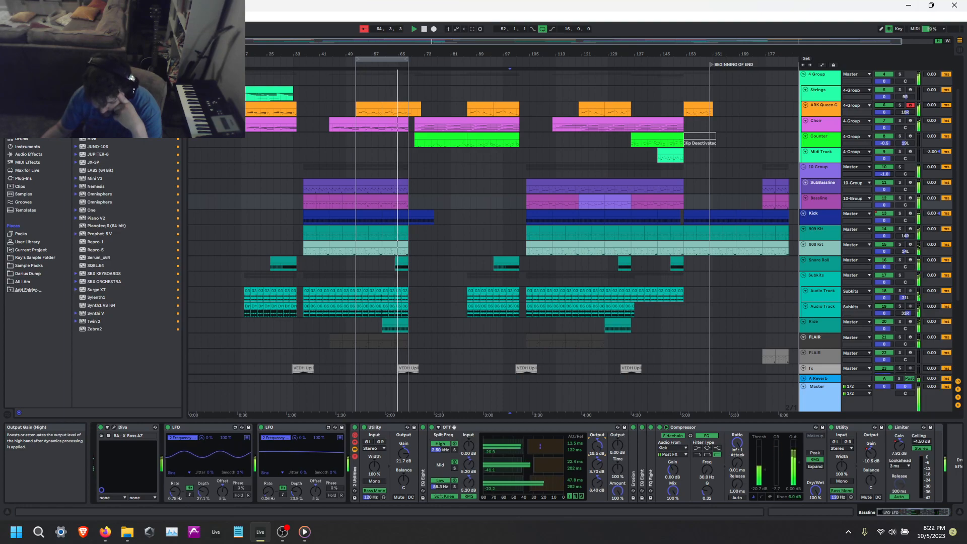
pyautogui.moveTo(592, 445)
pyautogui.mouseDown()
pyautogui.moveTo(593, 461)
pyautogui.moveTo(597, 451)
pyautogui.mouseUp()
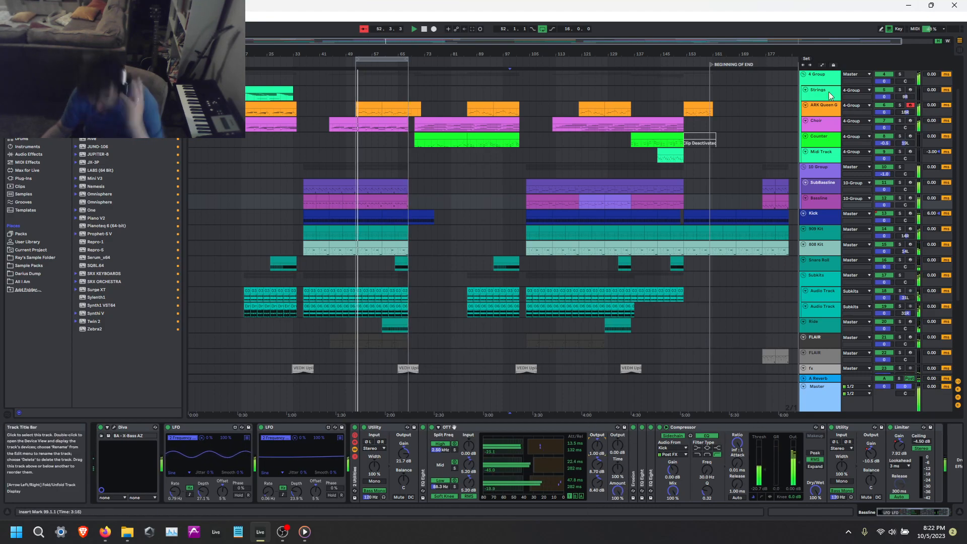
# Play the song from bar 136 and look over the notes of the Midi Track clip at bar 144.
pyautogui.press('space')
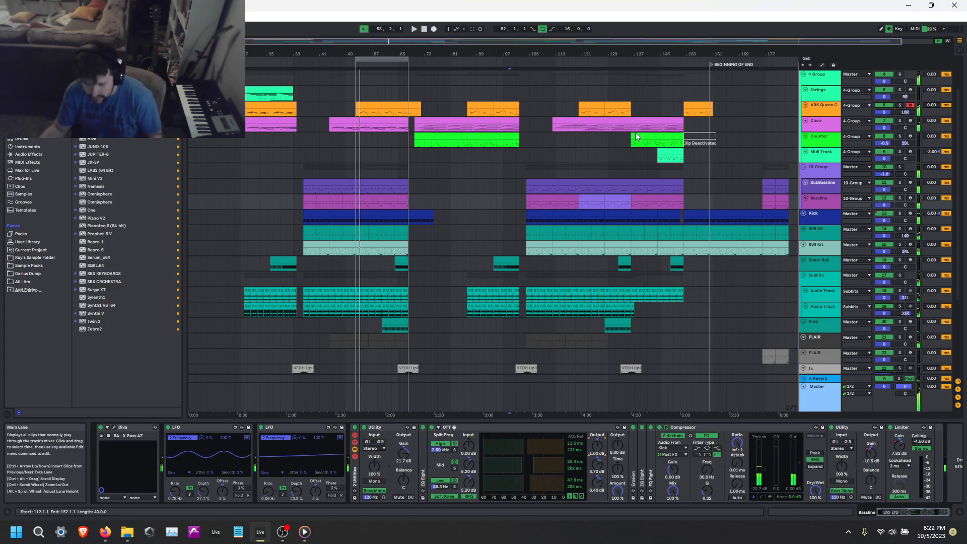
pyautogui.click(625, 158)
pyautogui.press('space')
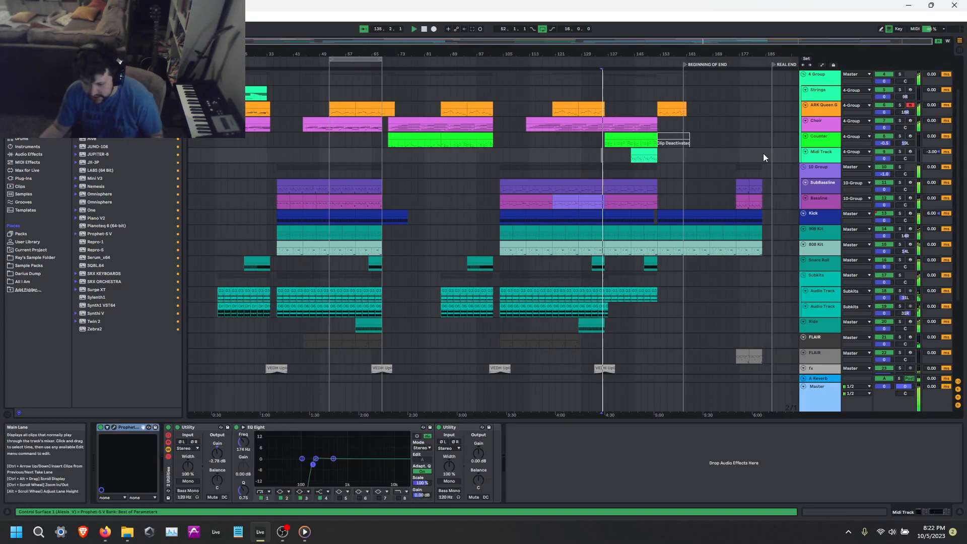
pyautogui.click(637, 151)
pyautogui.doubleClick(638, 151)
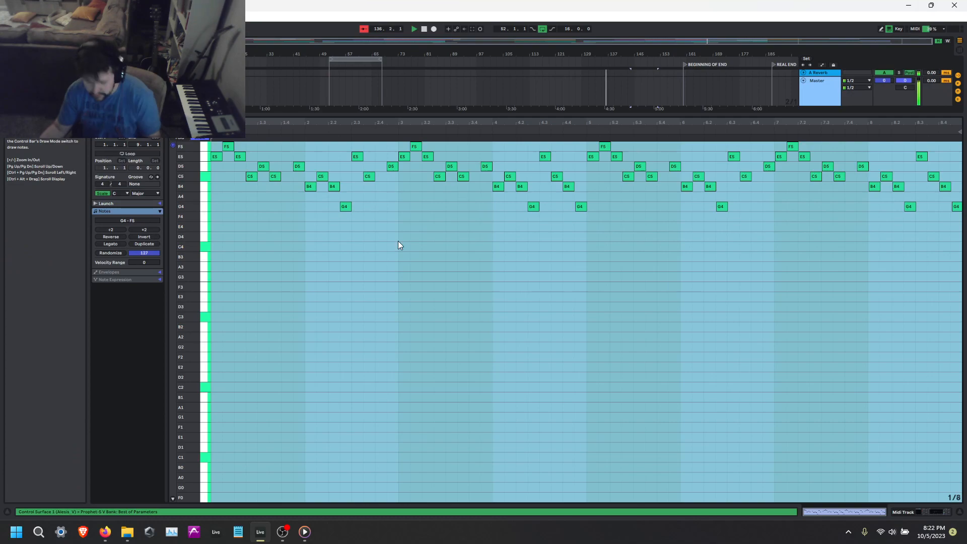
pyautogui.scroll(2, 643, 374)
pyautogui.click(643, 374)
pyautogui.hotkey('shift', 'Tab')
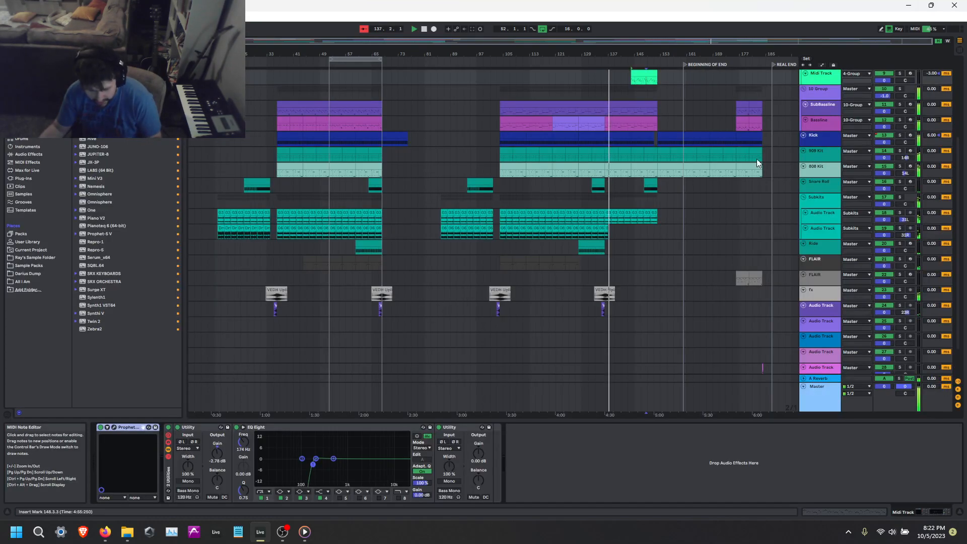
# Check the preset in the Midi Track's Prophet-5 V and replace the instrument with Diva.
pyautogui.scroll(2, 831, 125)
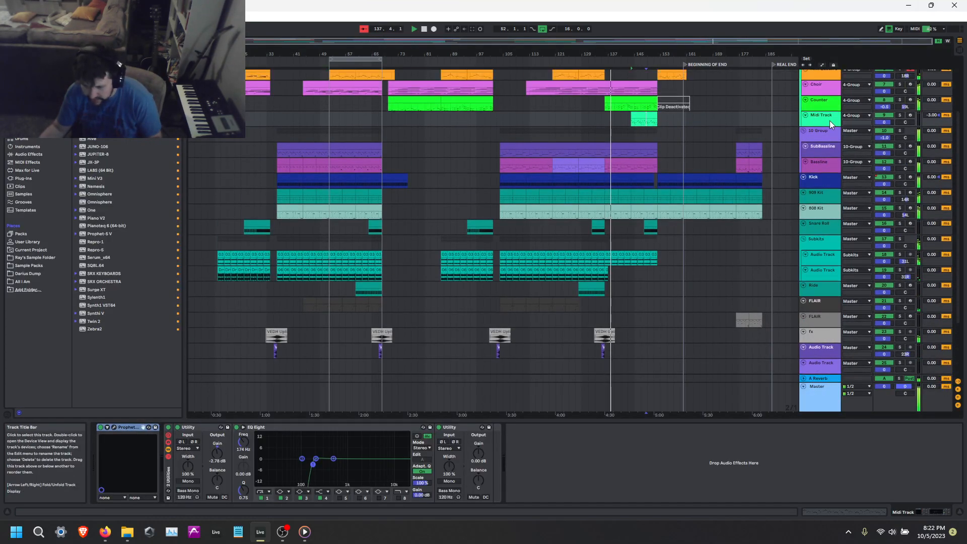
pyautogui.click(113, 427)
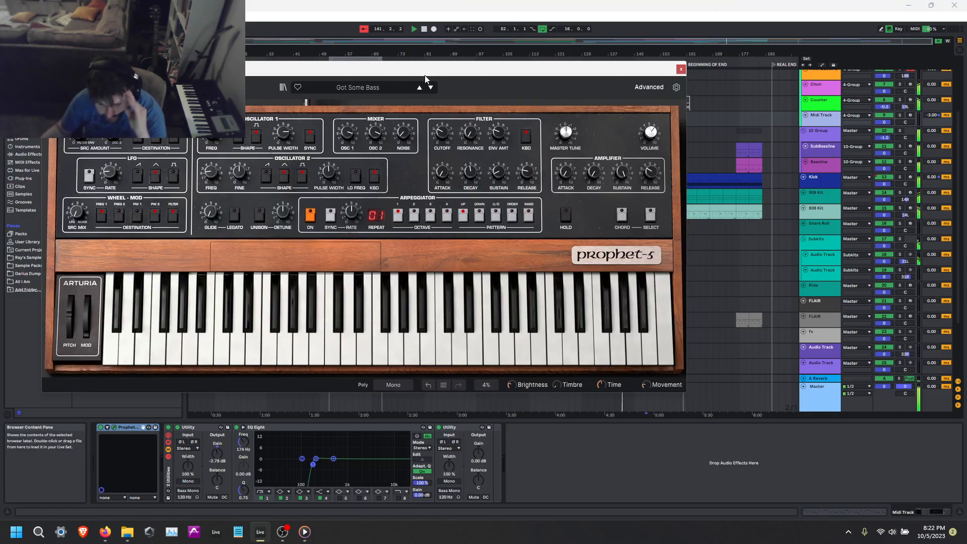
pyautogui.click(372, 88)
pyautogui.click(579, 83)
pyautogui.click(680, 69)
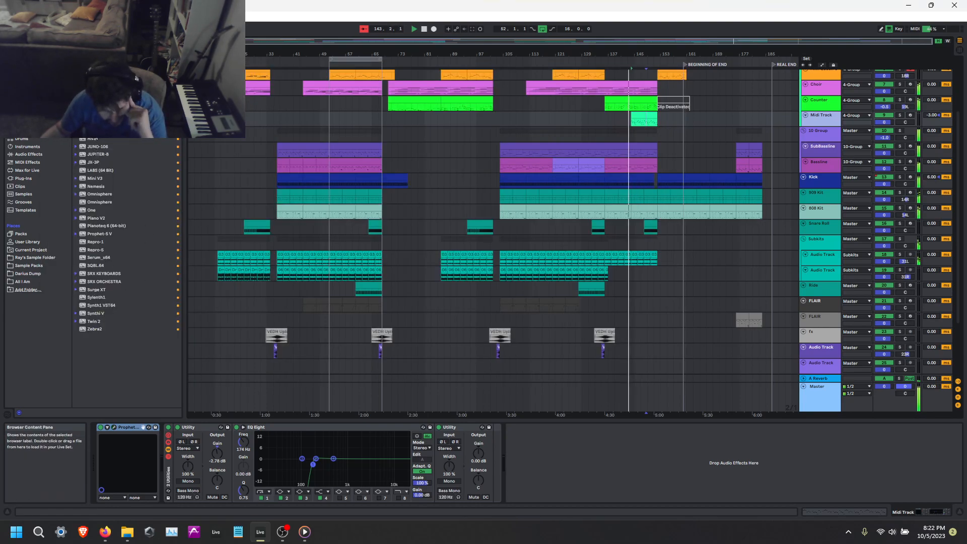
pyautogui.moveTo(153, 348); pyautogui.dragTo(119, 464)
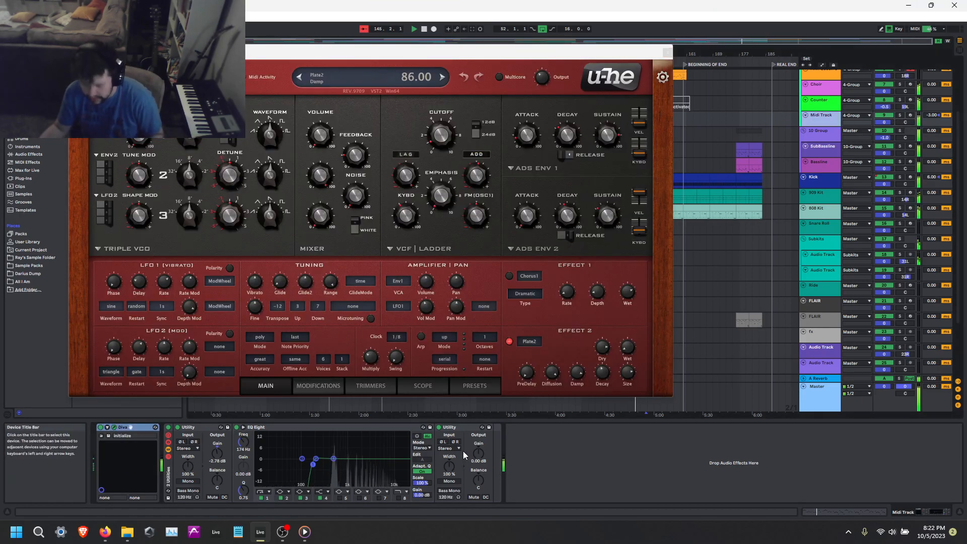
# Solo the Midi Track and loop its 8-bar clip at bar 144.
pyautogui.moveTo(479, 455); pyautogui.dragTo(478, 438)
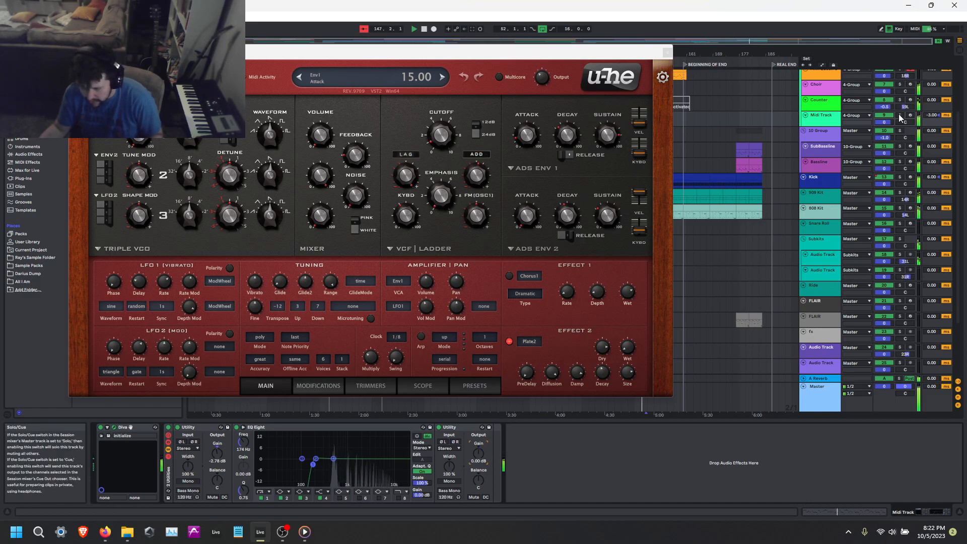
pyautogui.moveTo(631, 53); pyautogui.dragTo(644, 245)
pyautogui.hotkey('ctrl', 'l')
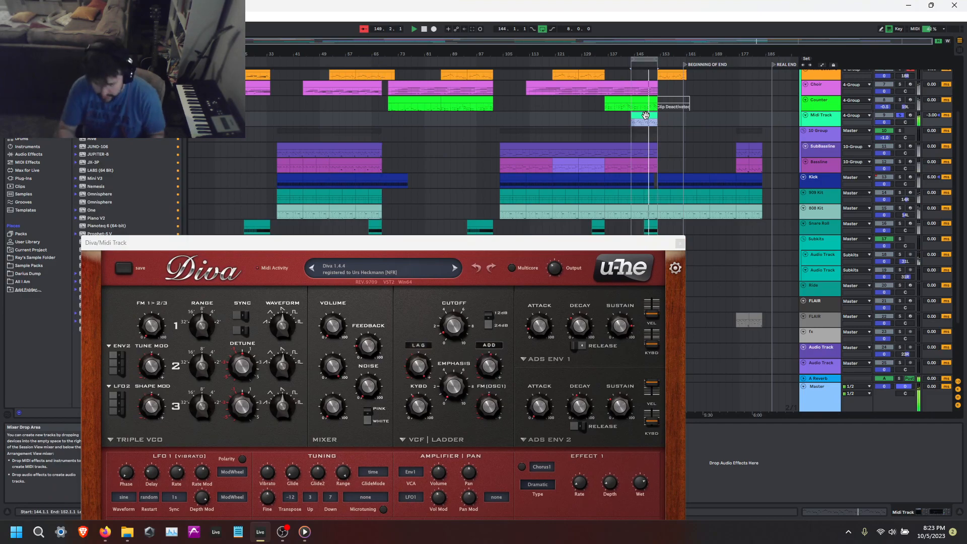
# Audition presets from Diva's 4 DREAM SYNTH folder, including XS Analog E. Piano, and load XS Sweet And Mellow.
pyautogui.moveTo(519, 243); pyautogui.dragTo(540, 99)
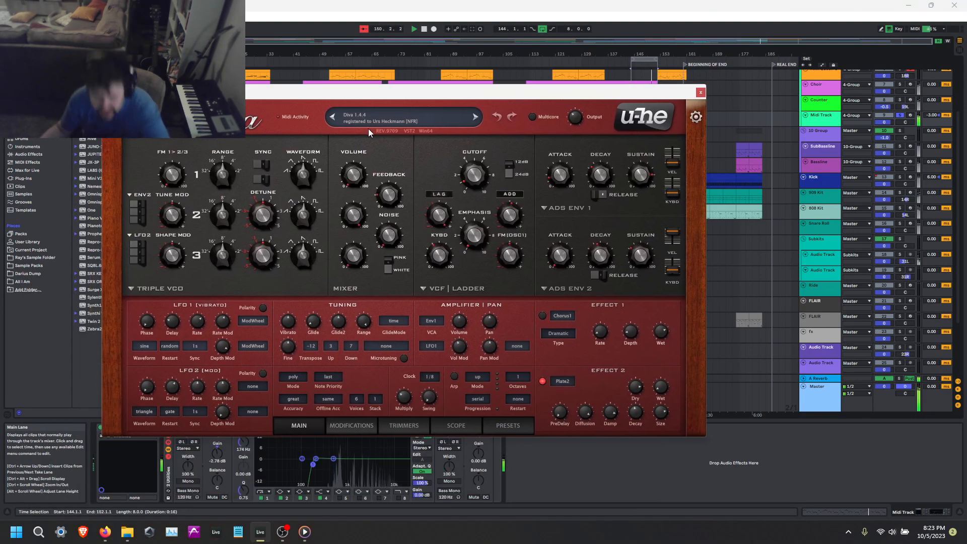
pyautogui.click(370, 125)
pyautogui.click(346, 95)
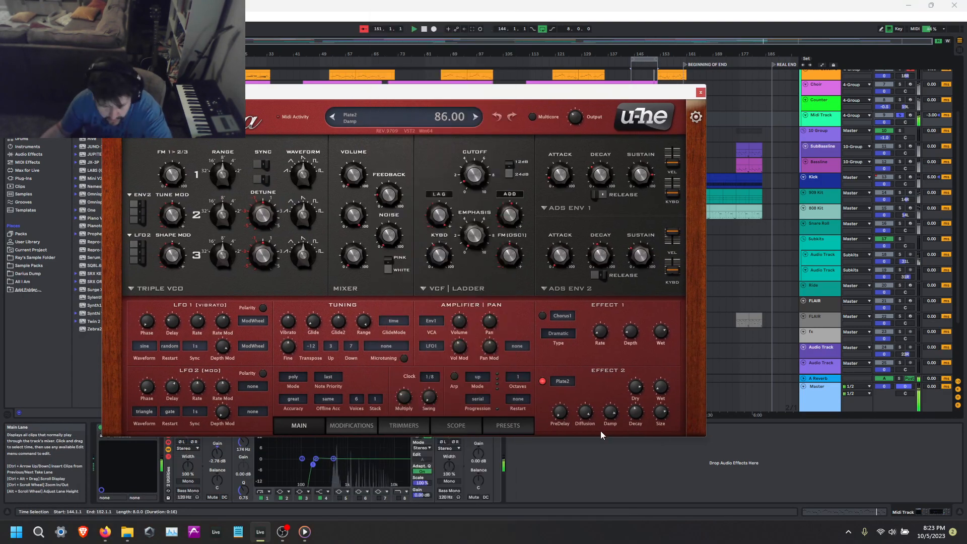
pyautogui.click(508, 425)
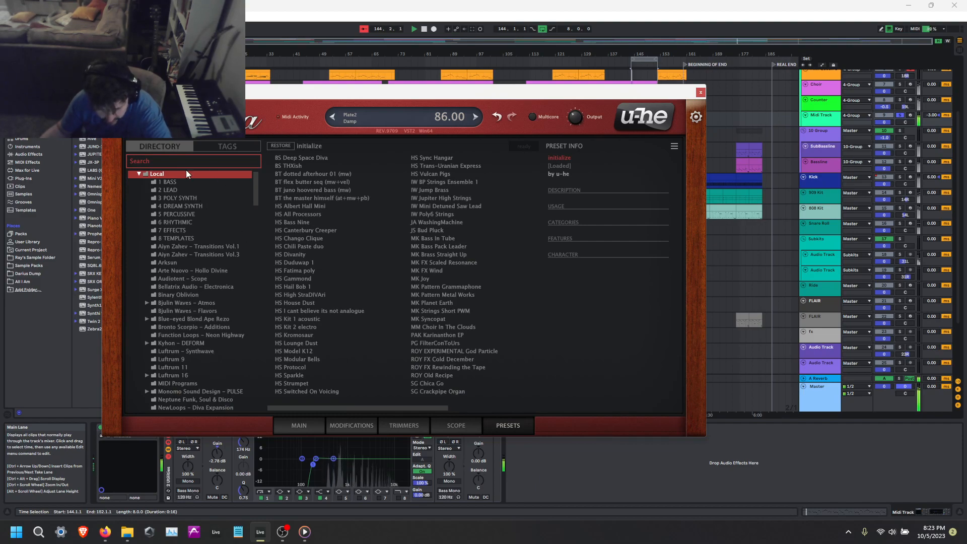
pyautogui.click(178, 198)
pyautogui.click(177, 205)
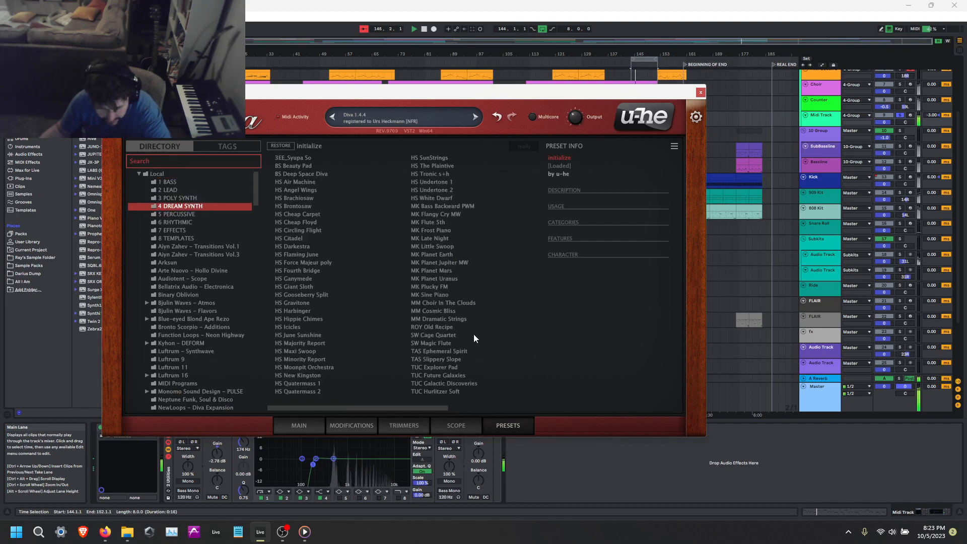
pyautogui.moveTo(428, 407); pyautogui.dragTo(519, 407)
pyautogui.click(434, 206)
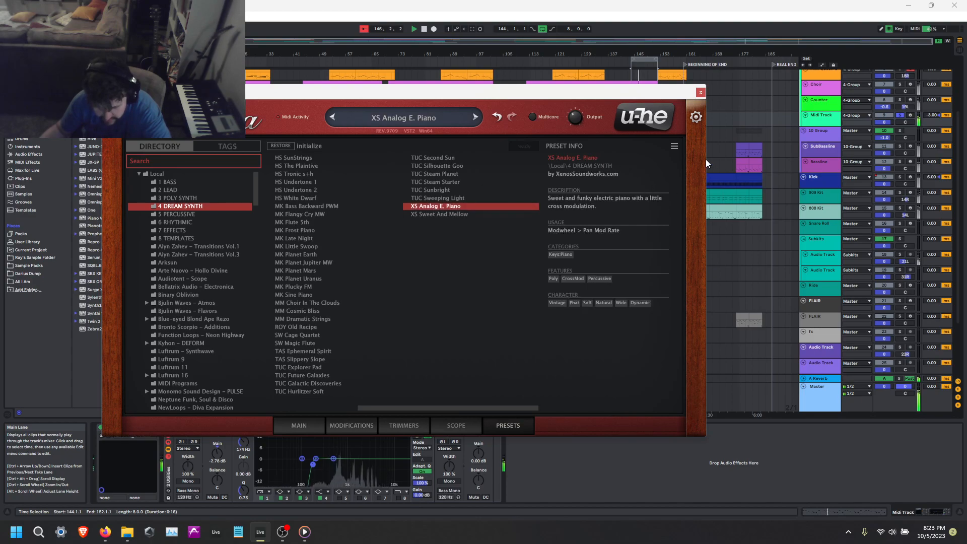
pyautogui.click(443, 214)
pyautogui.click(443, 206)
pyautogui.click(454, 214)
# Bring the attack of Diva's Analogue Env 1 down to its minimum, adjust its sustain, and close the synth.
pyautogui.click(299, 425)
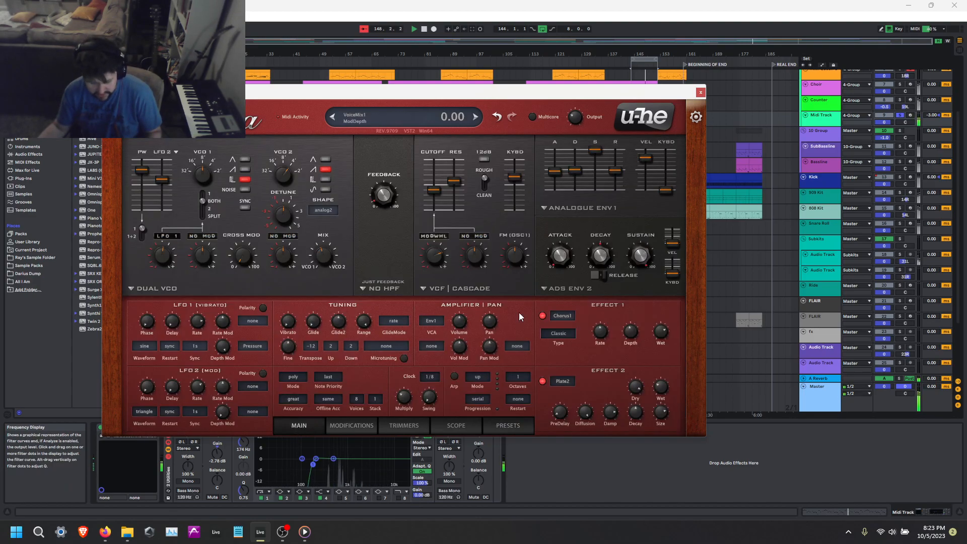
pyautogui.moveTo(554, 171); pyautogui.dragTo(563, 250)
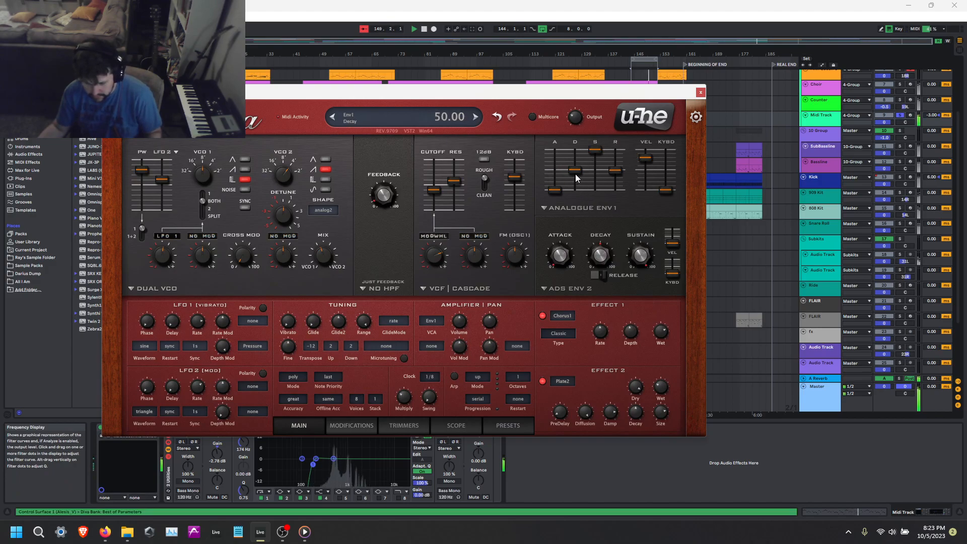
pyautogui.moveTo(591, 152); pyautogui.dragTo(647, 172)
pyautogui.click(700, 92)
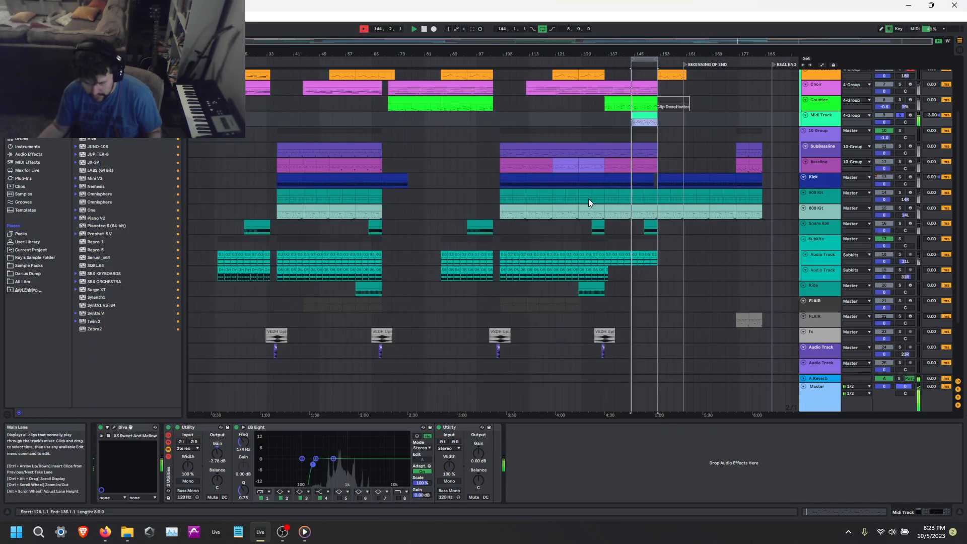
# Show the velocity lane of the Midi Track clip and lower the velocity of all its notes to about 32.
pyautogui.doubleClick(641, 118)
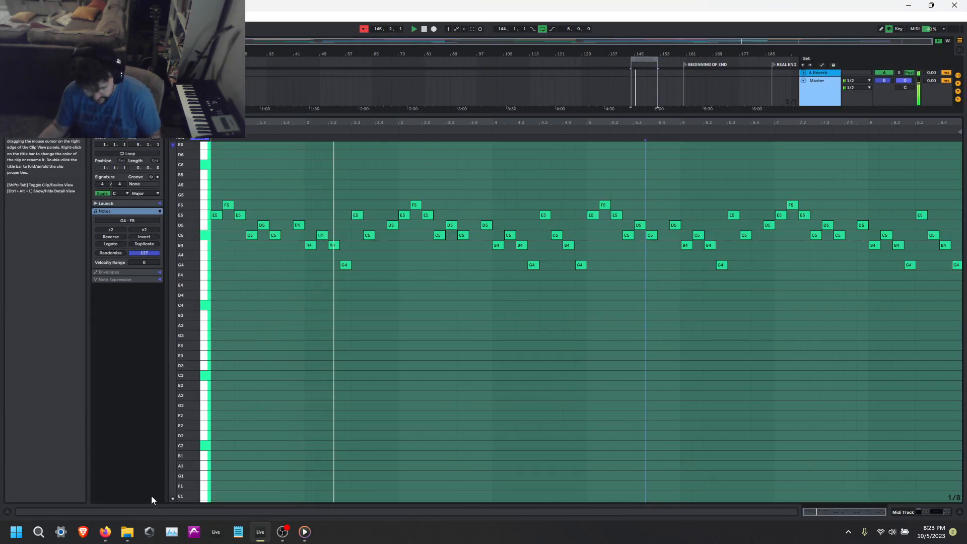
pyautogui.click(173, 498)
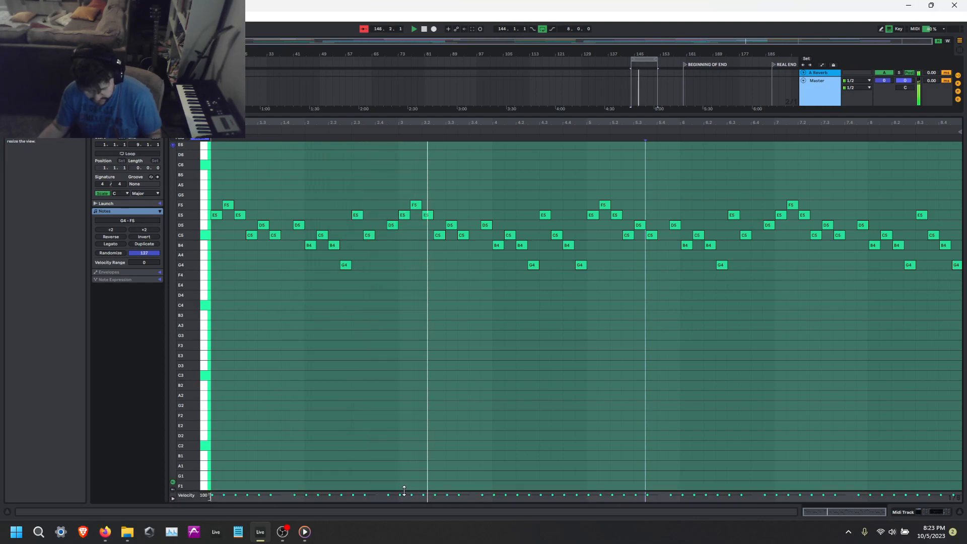
pyautogui.moveTo(404, 490); pyautogui.dragTo(428, 409)
pyautogui.hotkey('ctrl', 'a')
pyautogui.moveTo(318, 436); pyautogui.dragTo(318, 478)
pyautogui.click(246, 318)
# Randomize the velocities of all the clip's notes with an amount of 27 and return to the device chain.
pyautogui.moveTo(144, 253); pyautogui.dragTo(144, 303)
pyautogui.click(316, 189)
pyautogui.hotkey('ctrl', 'a')
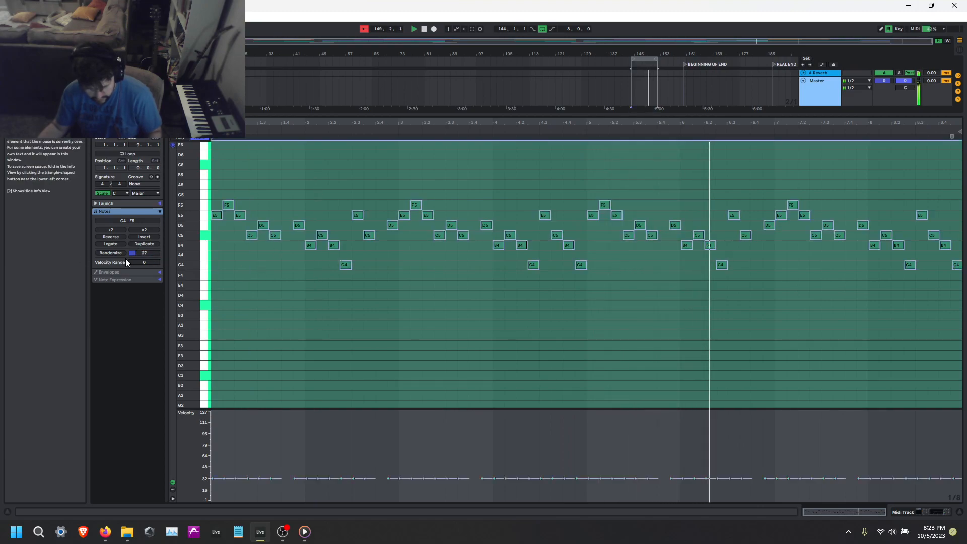
pyautogui.click(112, 253)
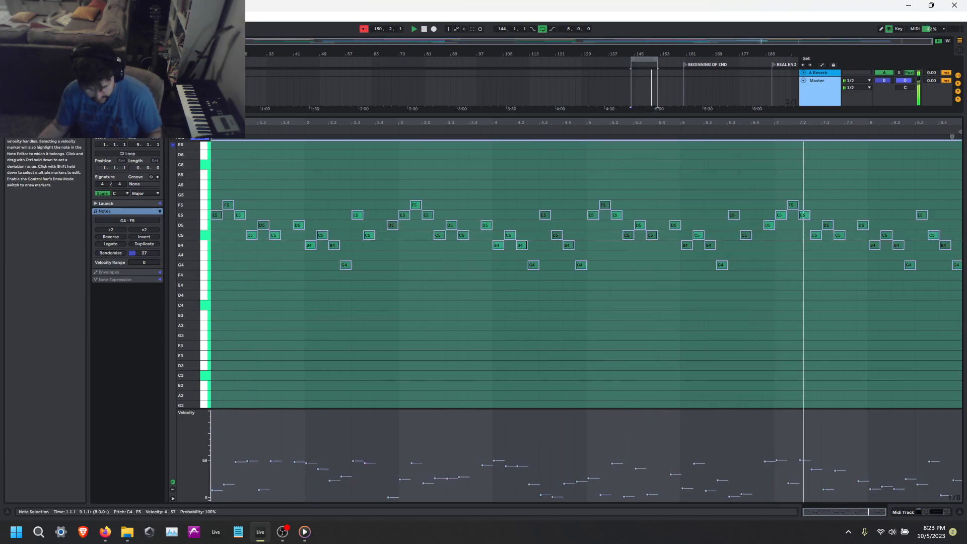
pyautogui.click(523, 364)
pyautogui.hotkey('shift', 'Tab')
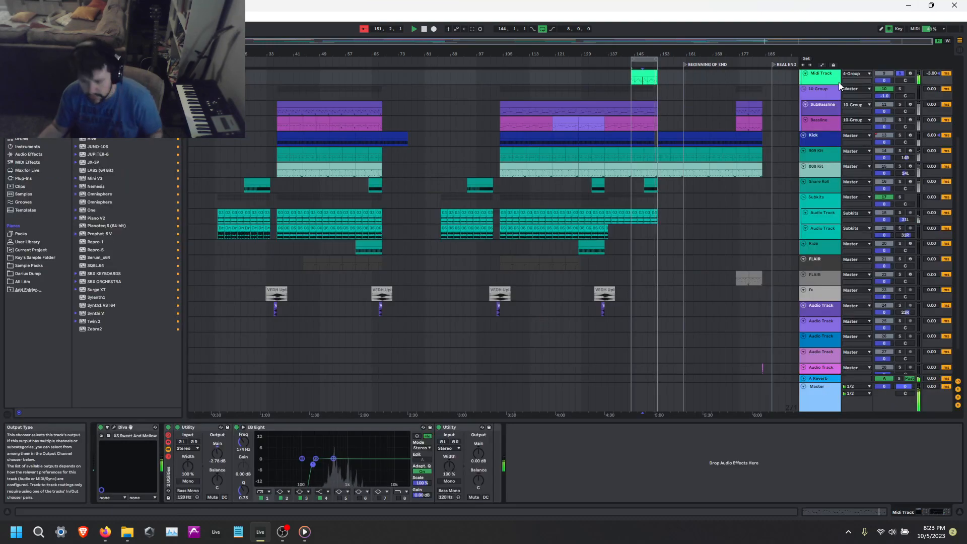
# Transpose all notes of the Midi Track clip up one octave and return to the device chain.
pyautogui.press('space')
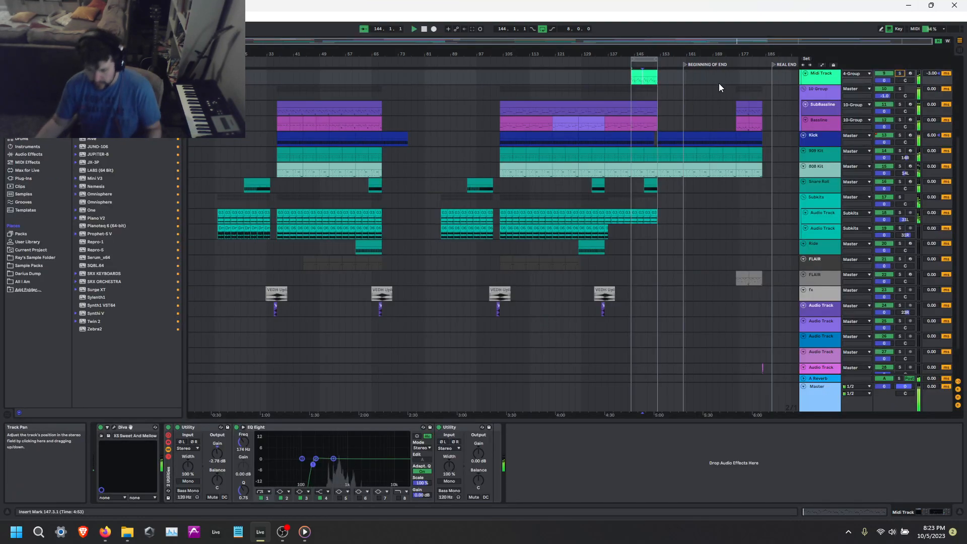
pyautogui.scroll(2, 721, 92)
pyautogui.click(640, 124)
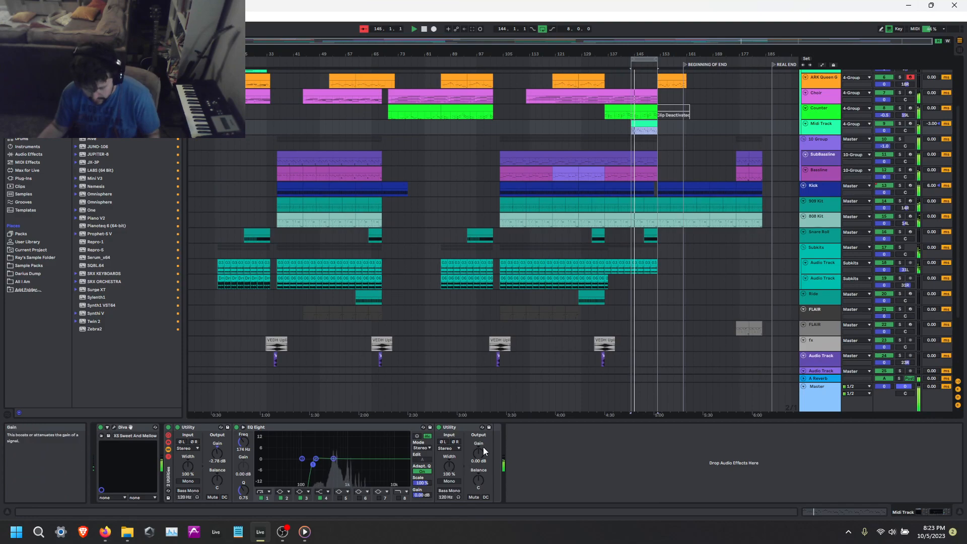
pyautogui.hotkey('shift', 'Tab')
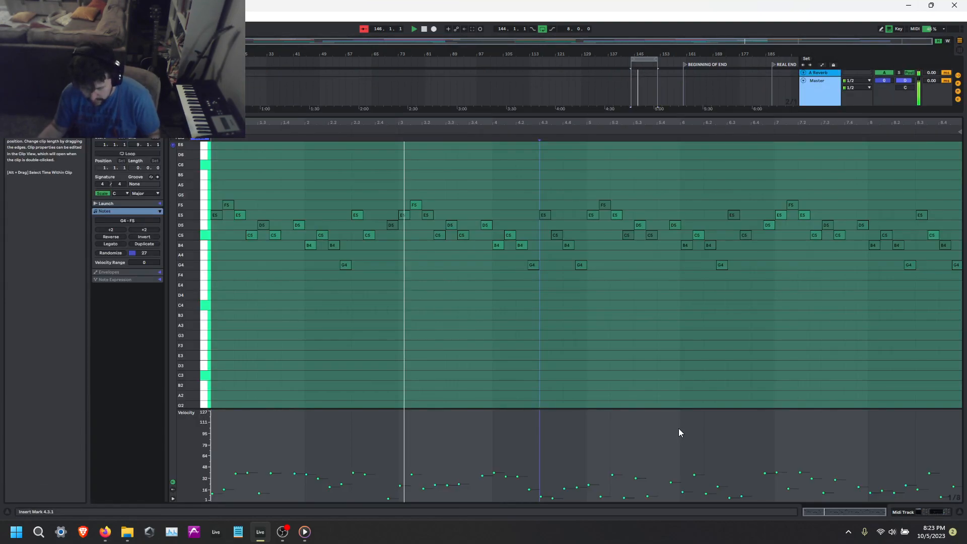
pyautogui.hotkey('ctrl', 'a')
pyautogui.hotkey('shift', 'Up')
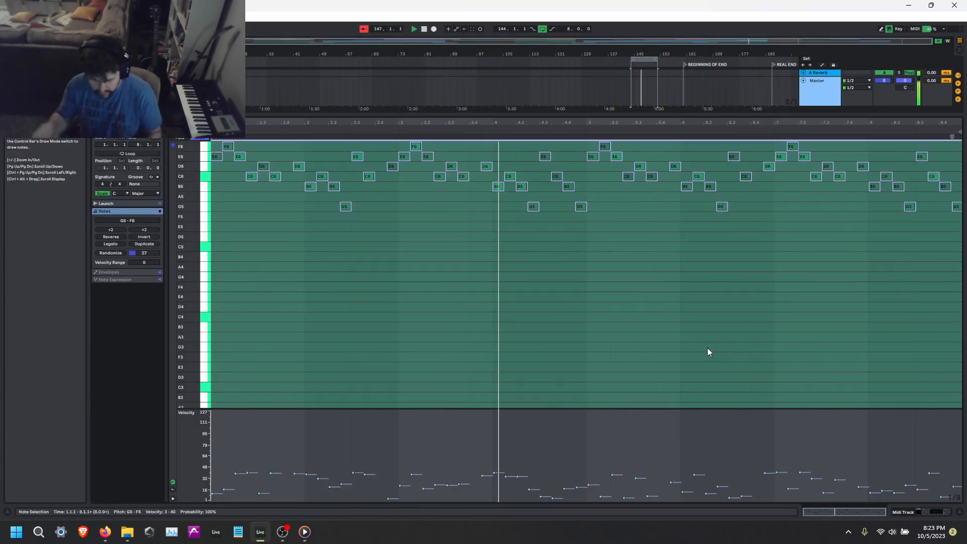
pyautogui.hotkey('shift', 'Tab')
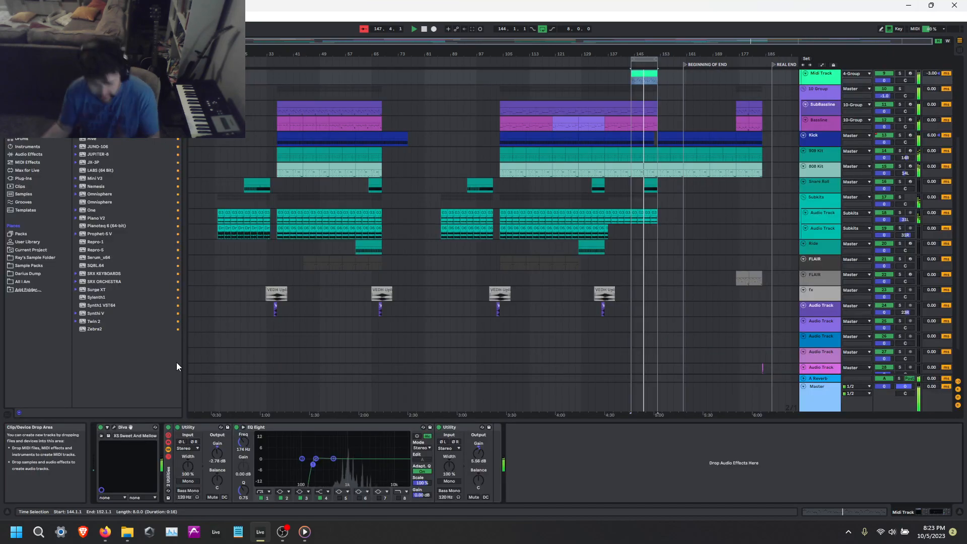
# Switch Diva back to the XS Analog E. Piano preset, close the synth and raise the last Utility's gain to 17.8 dB.
pyautogui.click(130, 428)
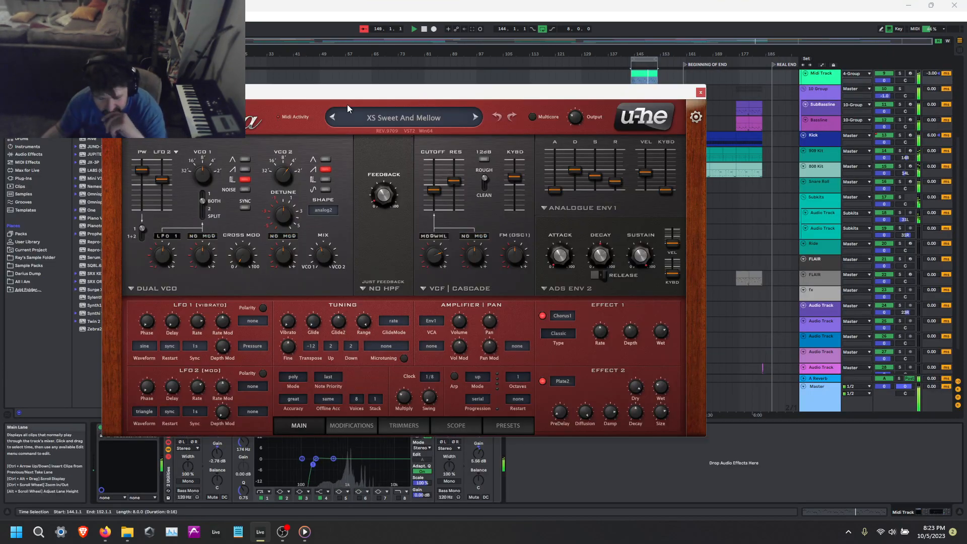
pyautogui.click(332, 117)
pyautogui.click(401, 117)
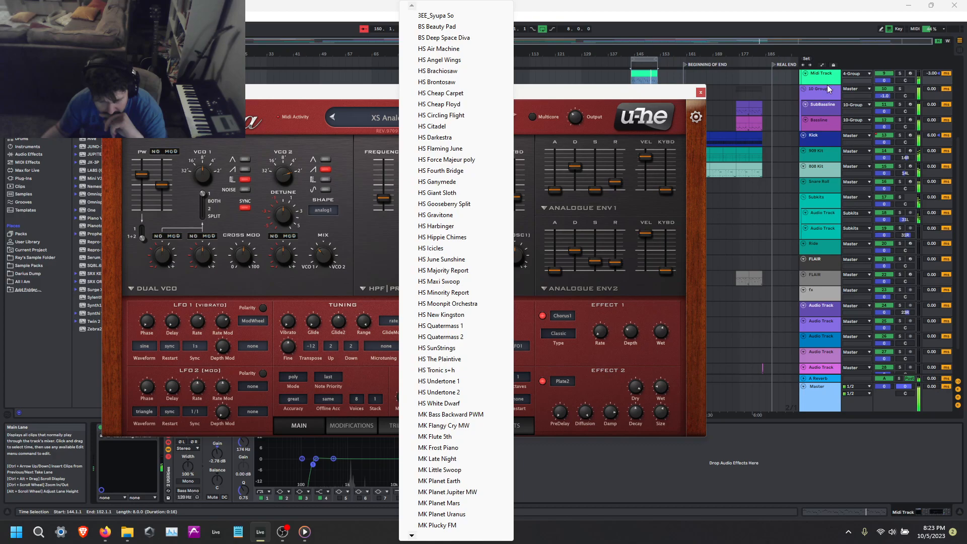
pyautogui.moveTo(641, 95); pyautogui.dragTo(656, 100)
pyautogui.click(715, 97)
pyautogui.click(482, 452)
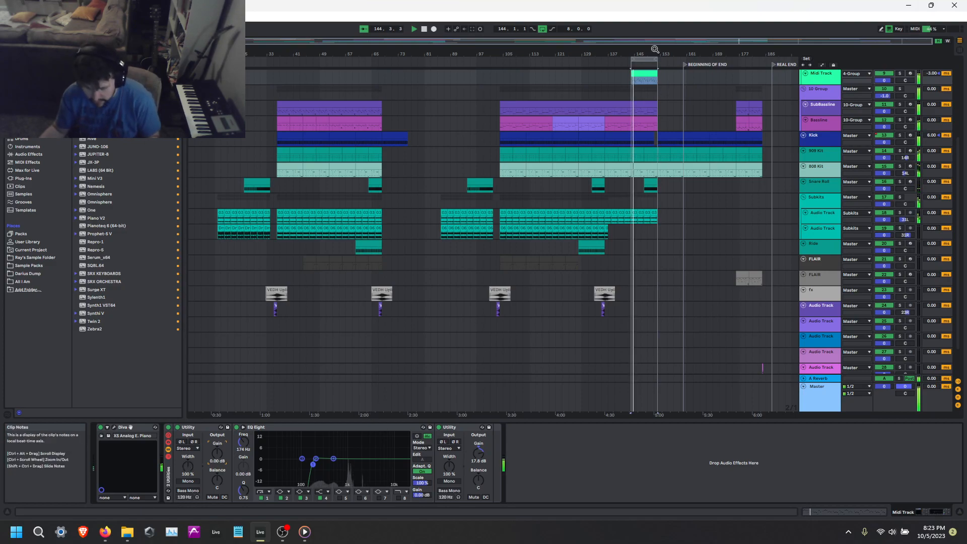
# Transpose the Midi Track clip's notes down to span G3 to F4, and lower the last Utility's gain to 12.8 dB.
pyautogui.doubleClick(644, 77)
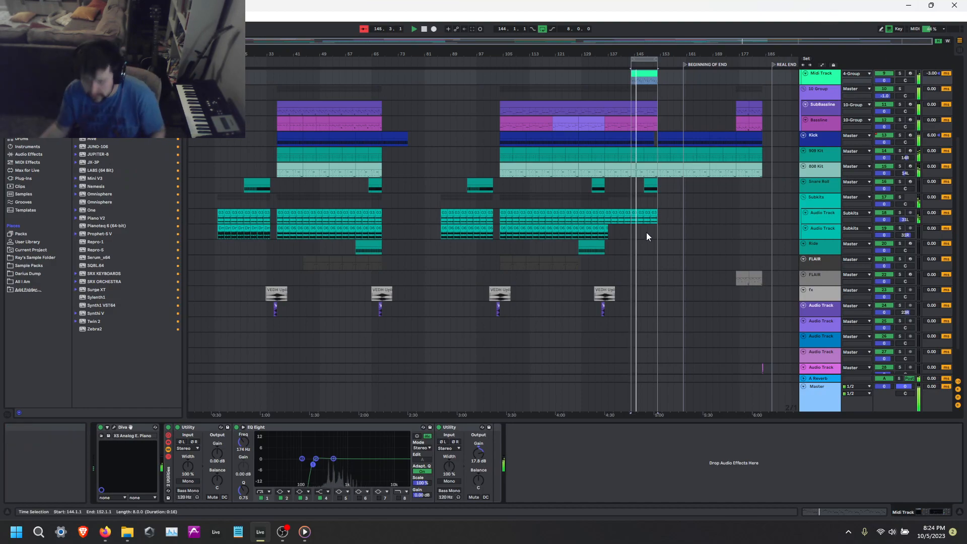
pyautogui.doubleClick(646, 74)
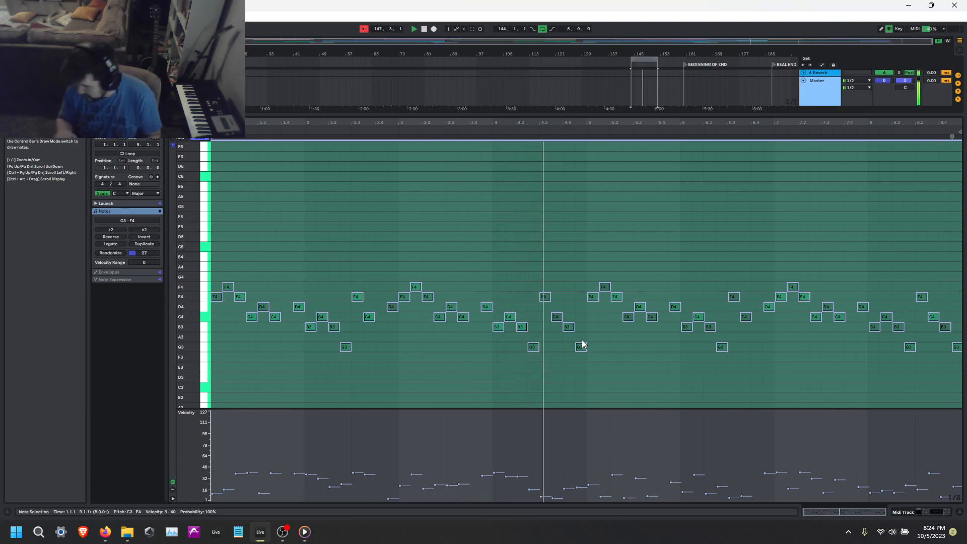
pyautogui.hotkey('shift', 'Tab')
pyautogui.scroll(1, 495, 240)
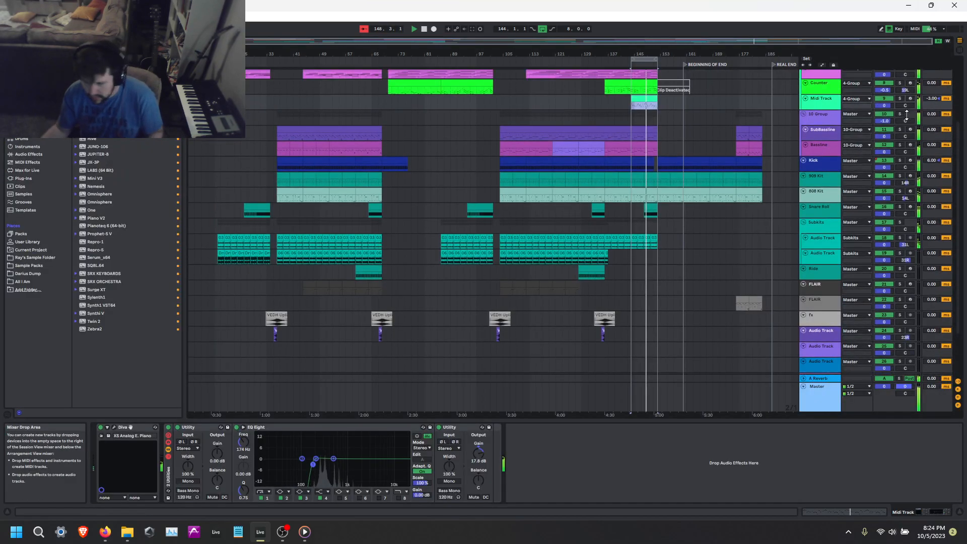
pyautogui.moveTo(485, 460); pyautogui.dragTo(484, 473)
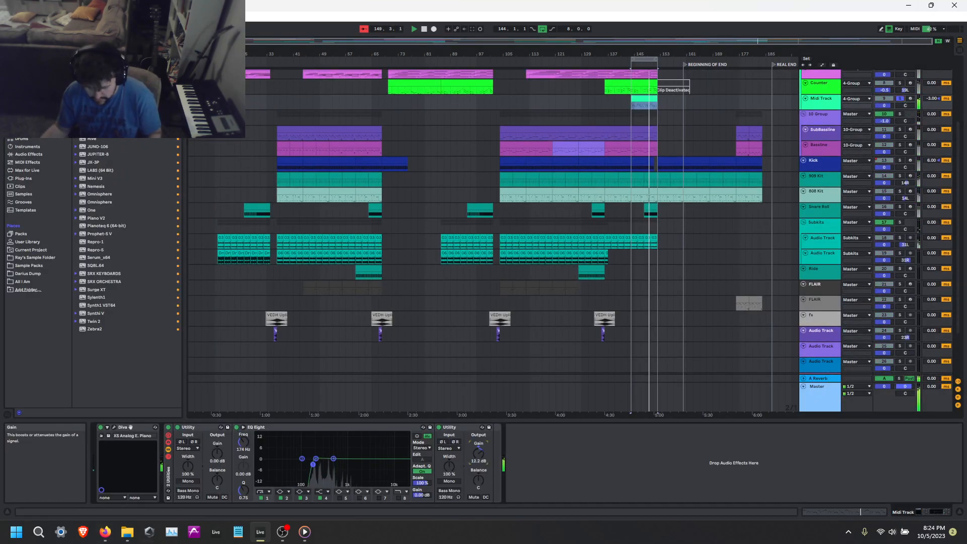
# Set Diva's cascade filter to clean 12 dB mode with cutoff at 109, and slightly lower its keyboard tracking and Analogue Env 1's velocity amount.
pyautogui.click(113, 428)
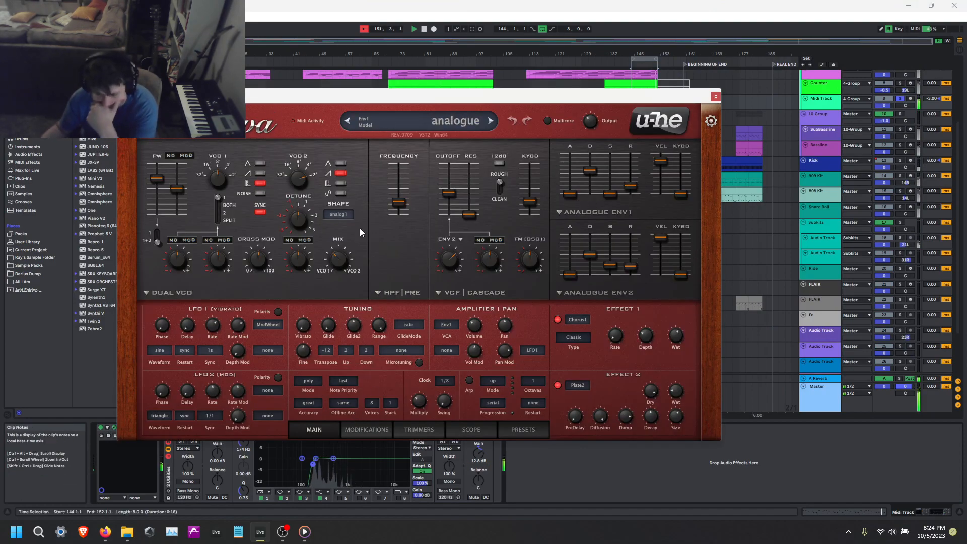
pyautogui.moveTo(401, 194); pyautogui.dragTo(451, 182)
pyautogui.click(512, 122)
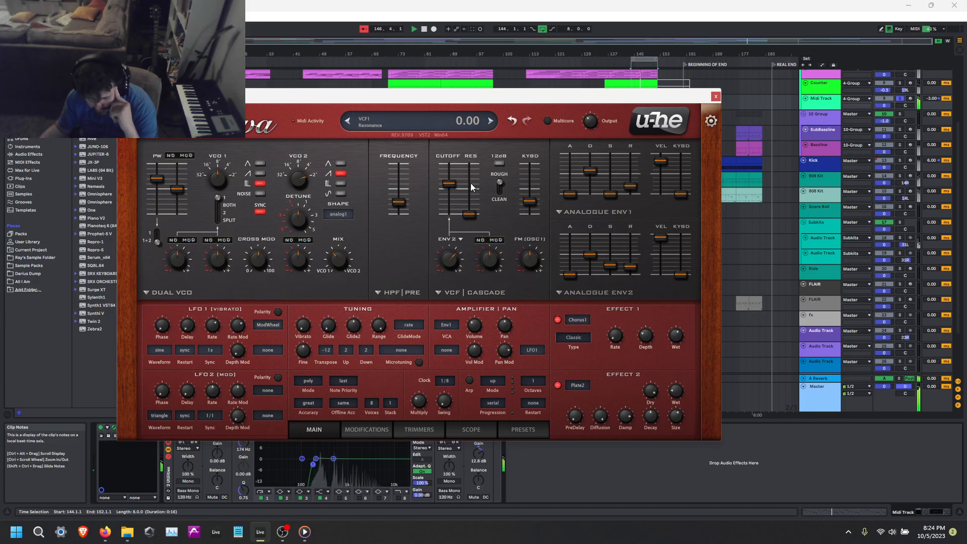
pyautogui.click(500, 182)
pyautogui.moveTo(532, 201); pyautogui.dragTo(532, 207)
pyautogui.moveTo(660, 160); pyautogui.dragTo(660, 162)
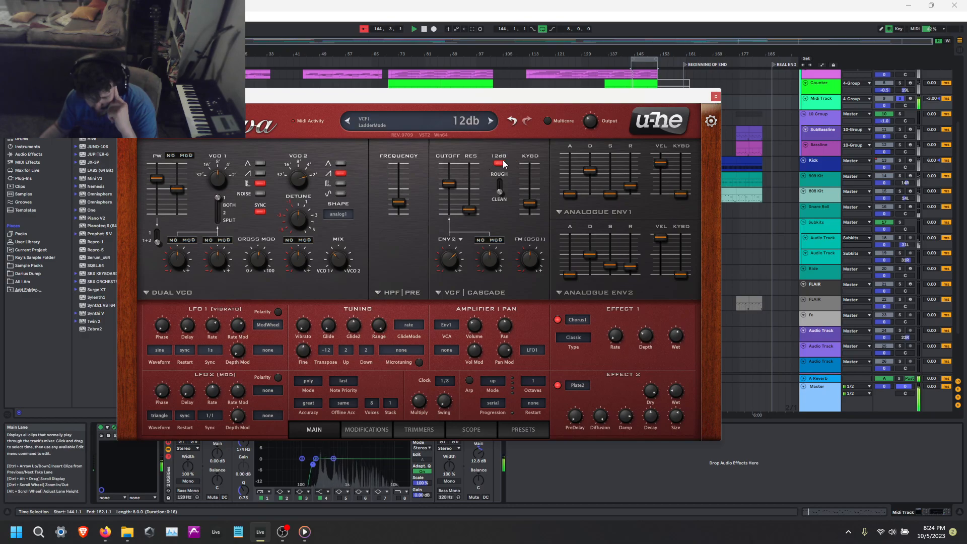
pyautogui.moveTo(454, 181); pyautogui.dragTo(452, 178)
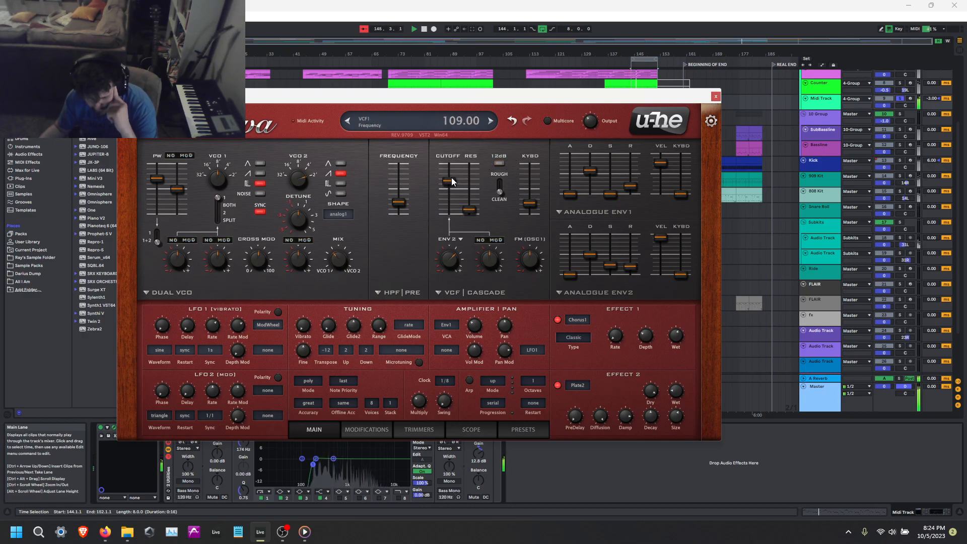
pyautogui.click(497, 163)
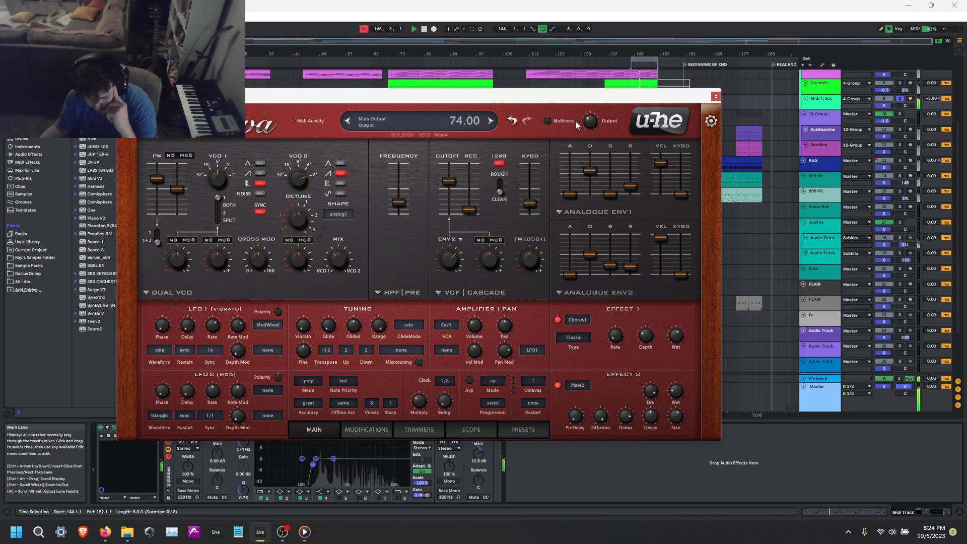
# Set Diva's output to 44 and Analogue Env 1's decay to 53, show the scope and lower the filter cutoff slightly.
pyautogui.moveTo(594, 120); pyautogui.dragTo(593, 127)
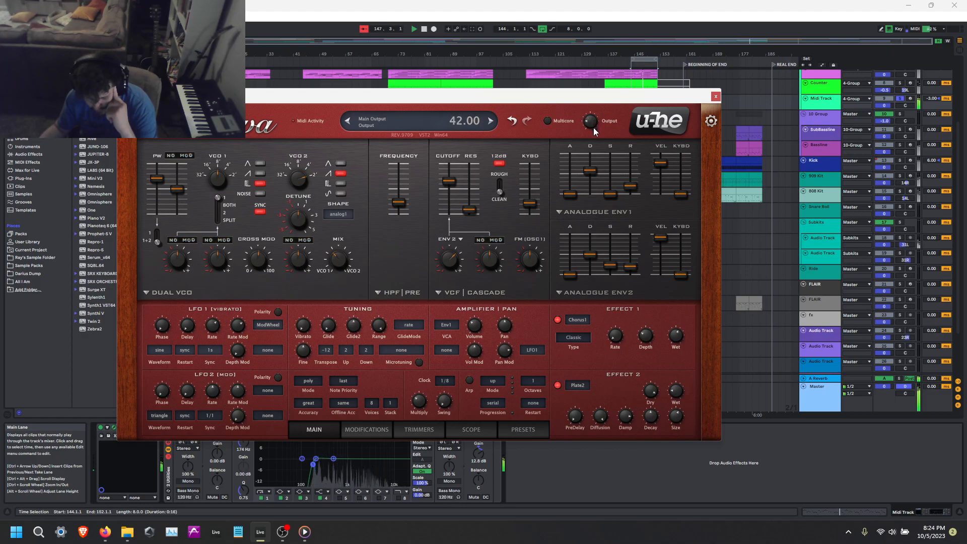
pyautogui.click(471, 429)
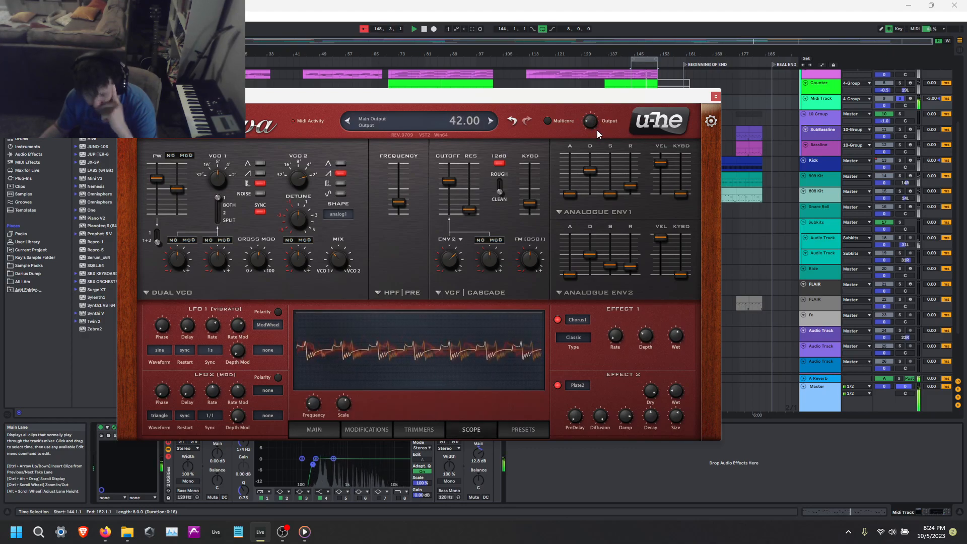
pyautogui.moveTo(586, 173); pyautogui.dragTo(586, 174)
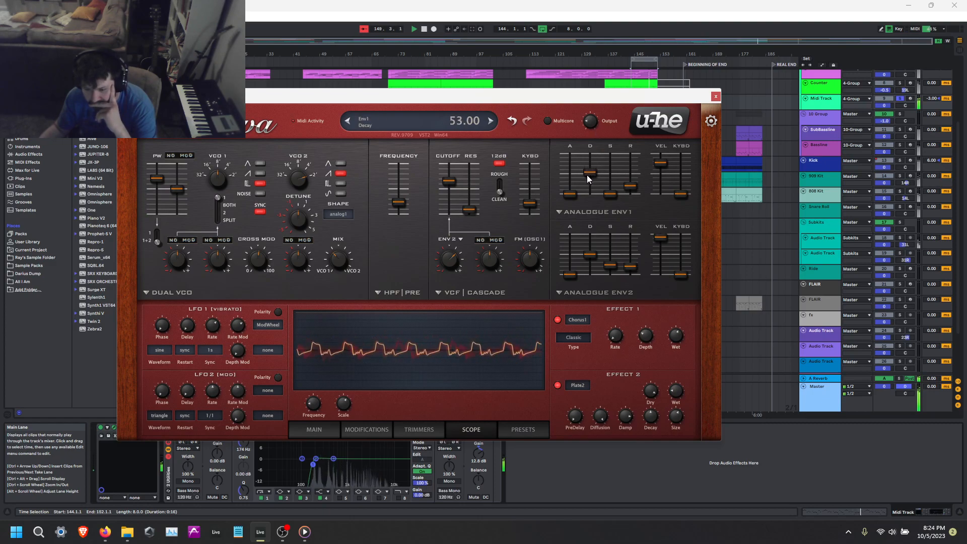
pyautogui.moveTo(446, 183); pyautogui.dragTo(449, 185)
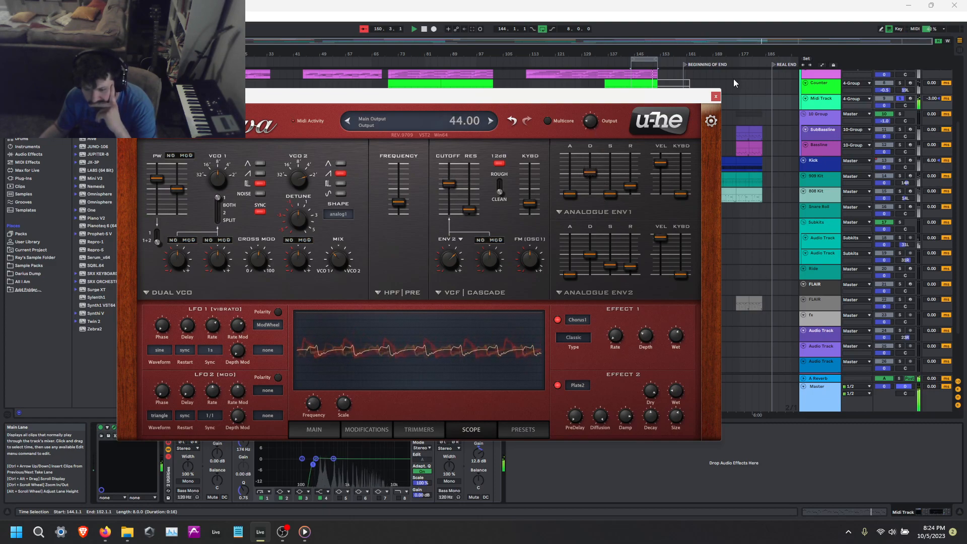
# Slightly lengthen the attack of Analogue Env 1 and Analogue Env 2, and close the synth.
pyautogui.moveTo(572, 193); pyautogui.dragTo(572, 185)
pyautogui.moveTo(572, 274); pyautogui.dragTo(572, 267)
pyautogui.moveTo(570, 191); pyautogui.dragTo(570, 193)
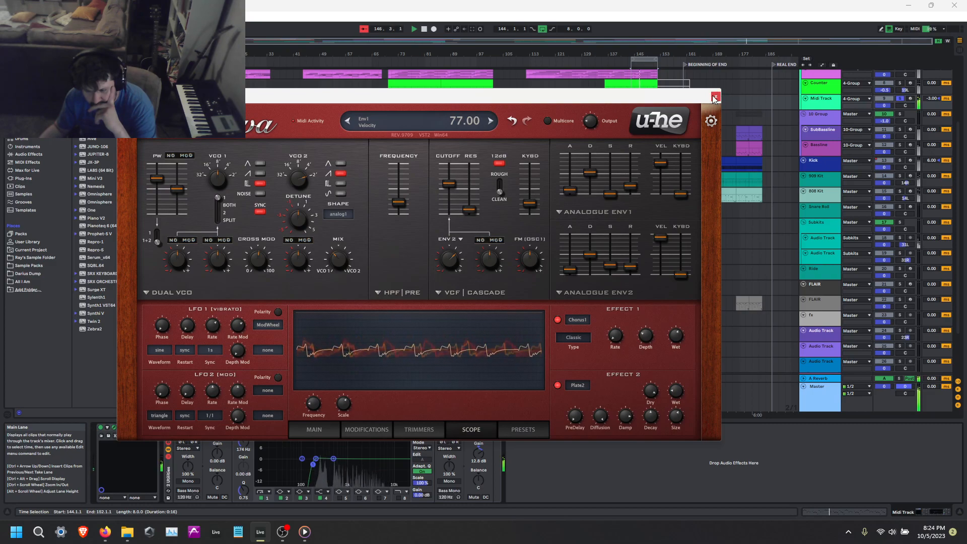
pyautogui.click(715, 97)
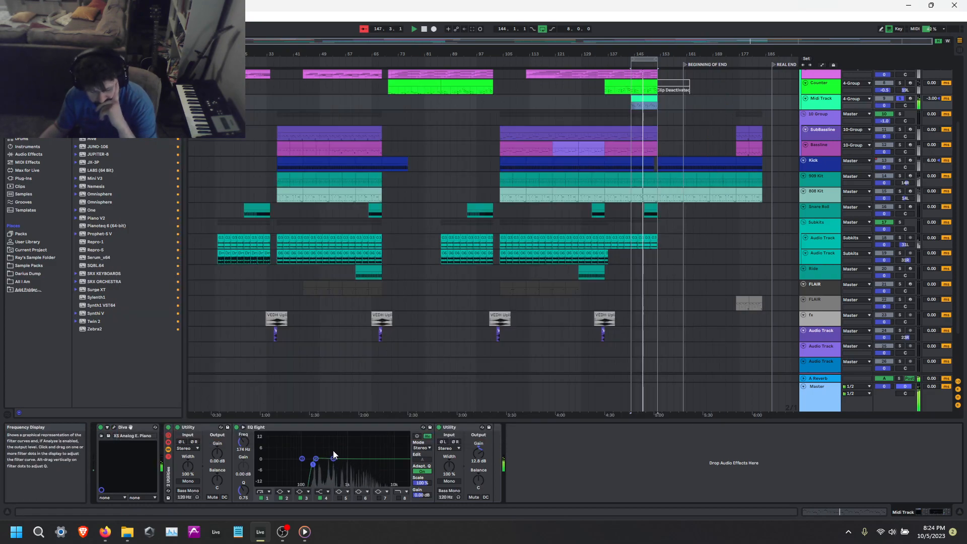
# Shape an EQ Eight band on the Midi Track into a -12.3 dB bell cut at 2.90 kHz with a Q of 1.65.
pyautogui.moveTo(333, 460); pyautogui.dragTo(334, 463)
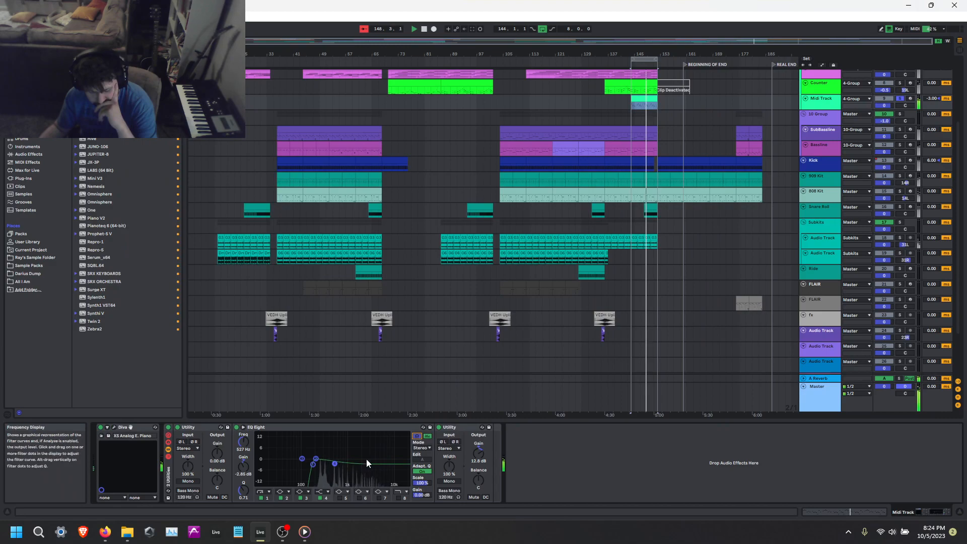
pyautogui.click(319, 498)
pyautogui.moveTo(312, 460); pyautogui.dragTo(316, 458)
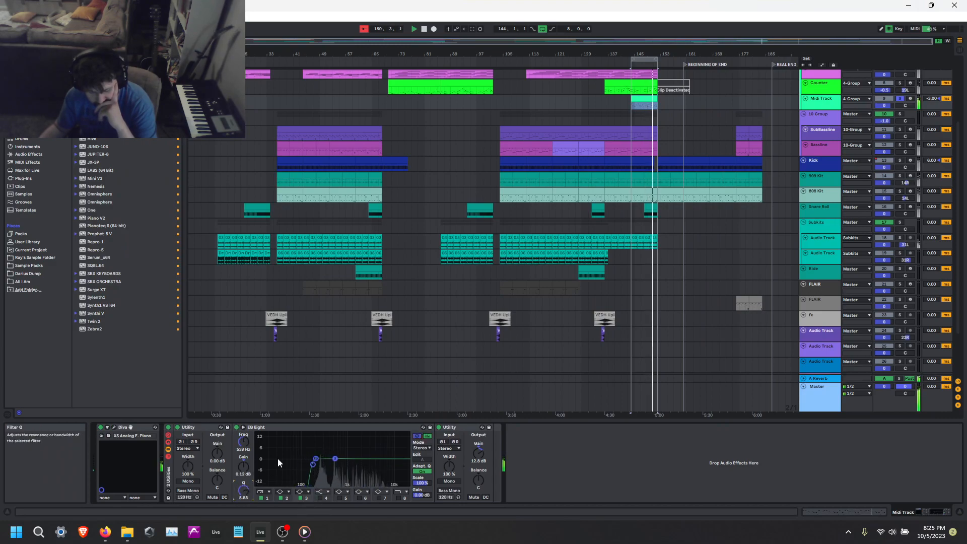
pyautogui.moveTo(335, 470); pyautogui.dragTo(364, 479)
pyautogui.moveTo(243, 490); pyautogui.dragTo(243, 496)
pyautogui.moveTo(361, 480); pyautogui.dragTo(366, 480)
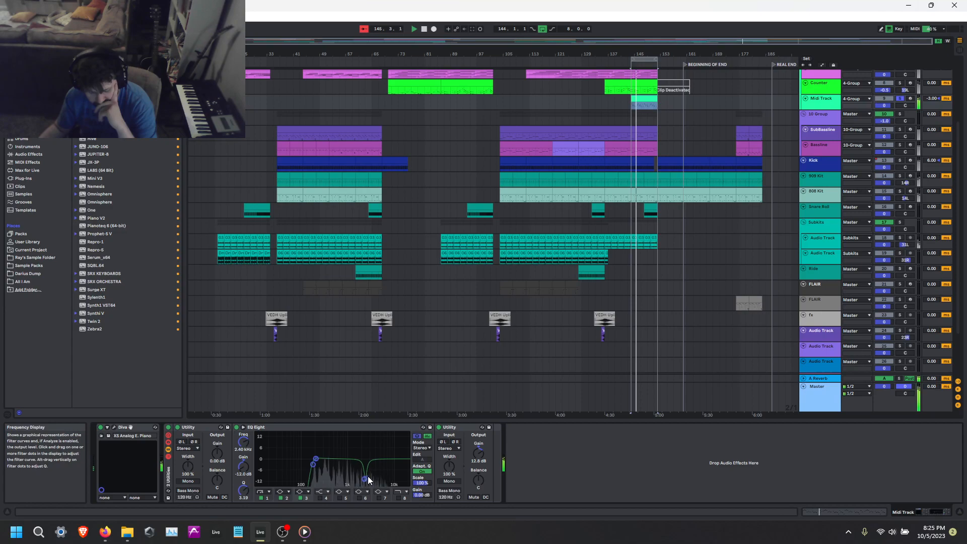
pyautogui.moveTo(244, 489); pyautogui.dragTo(243, 500)
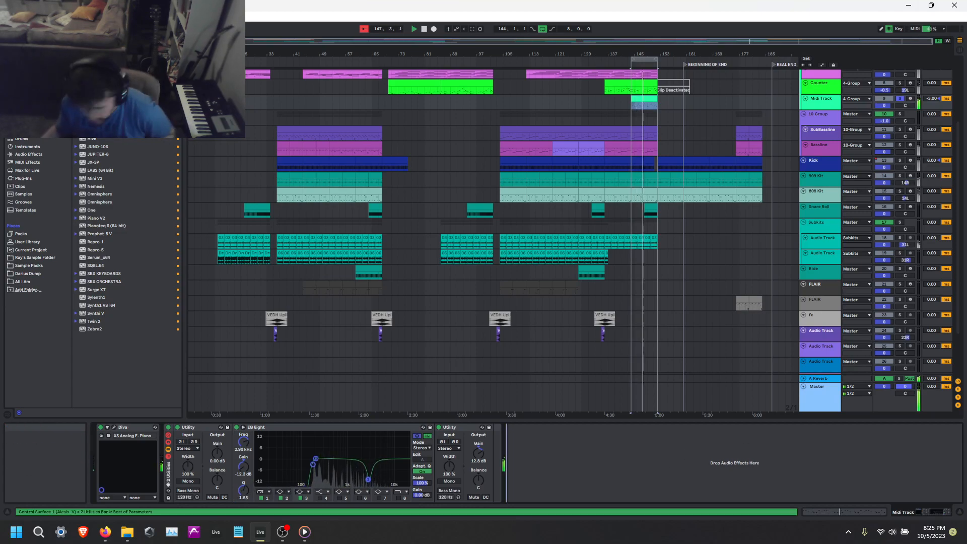
# Restart the loop, reopen Diva and adjust the VCO 1 tuning and the VCO 2 detune while listening.
pyautogui.press('space')
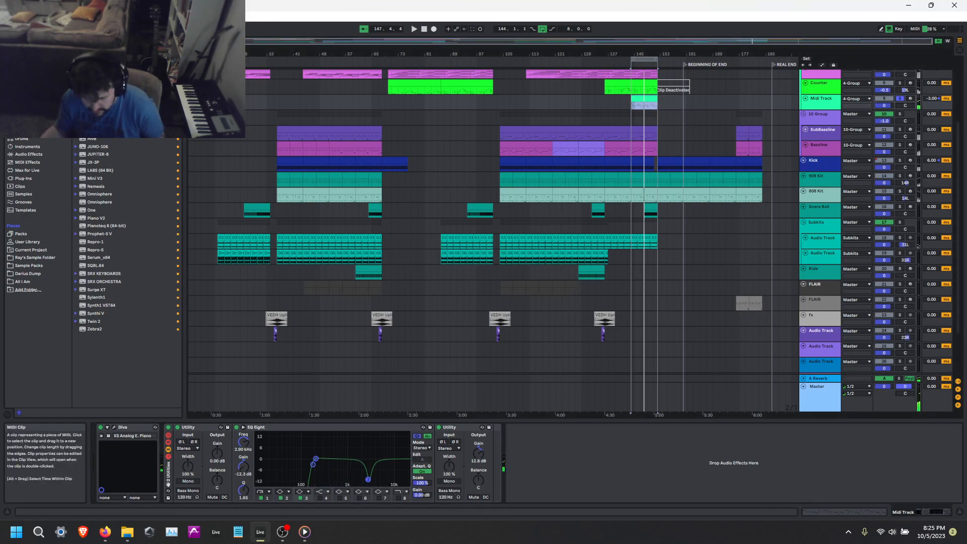
pyautogui.press('space')
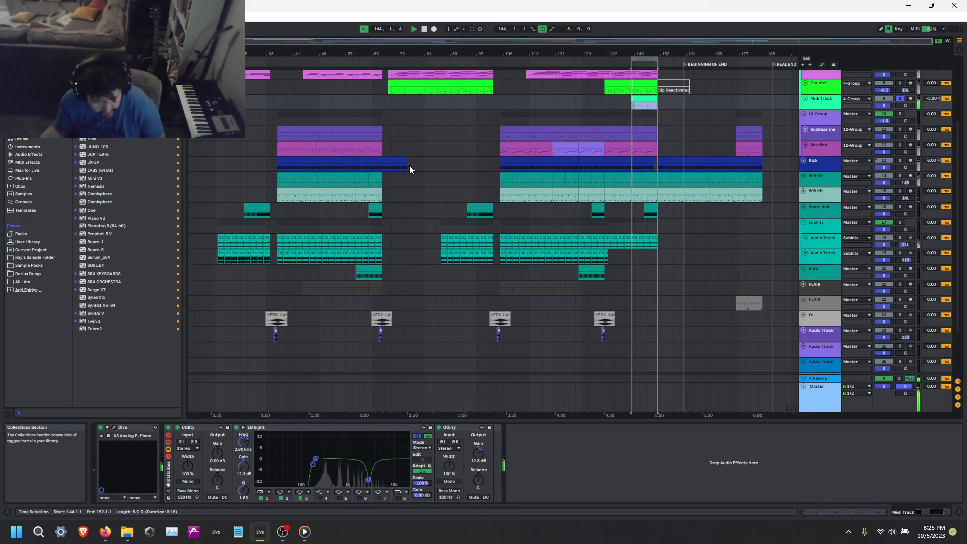
pyautogui.click(115, 428)
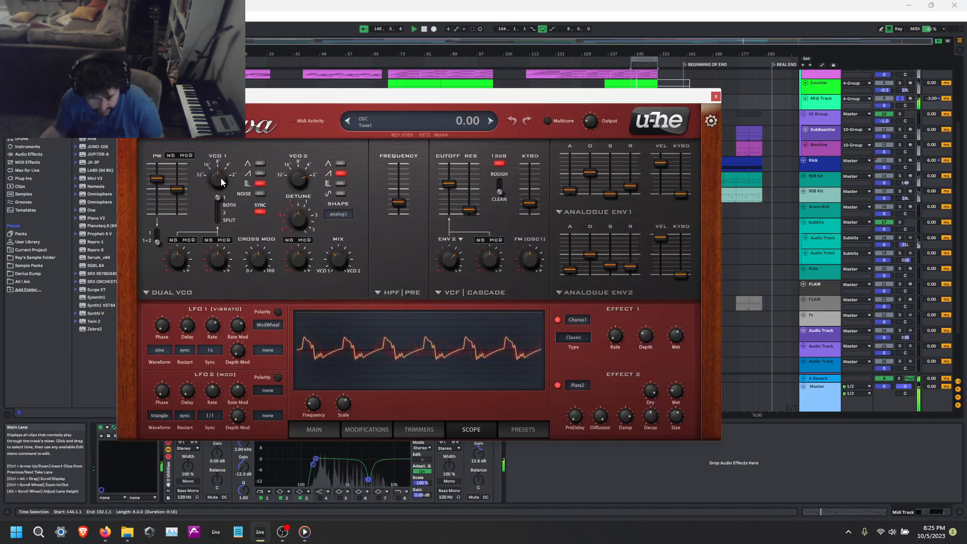
pyautogui.moveTo(231, 168); pyautogui.dragTo(235, 147)
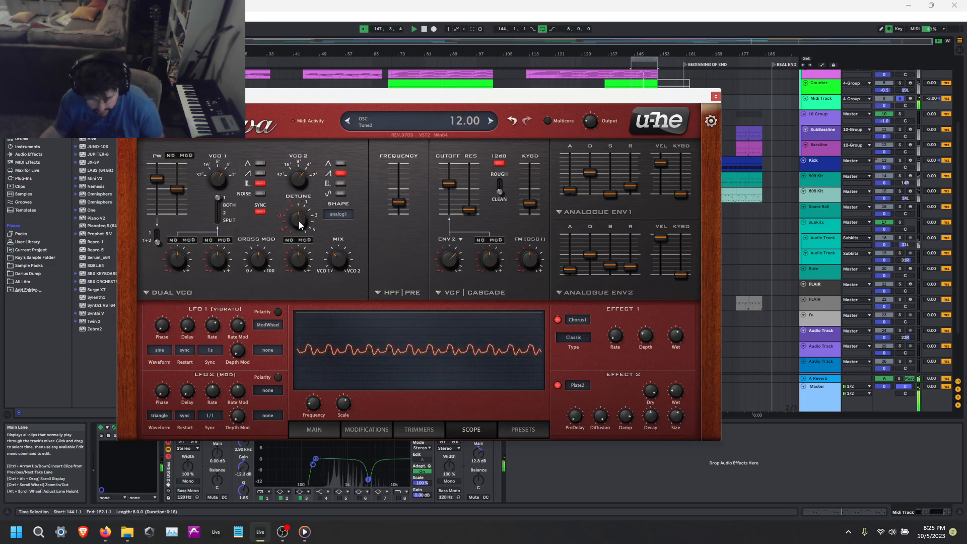
pyautogui.moveTo(301, 215); pyautogui.dragTo(308, 188)
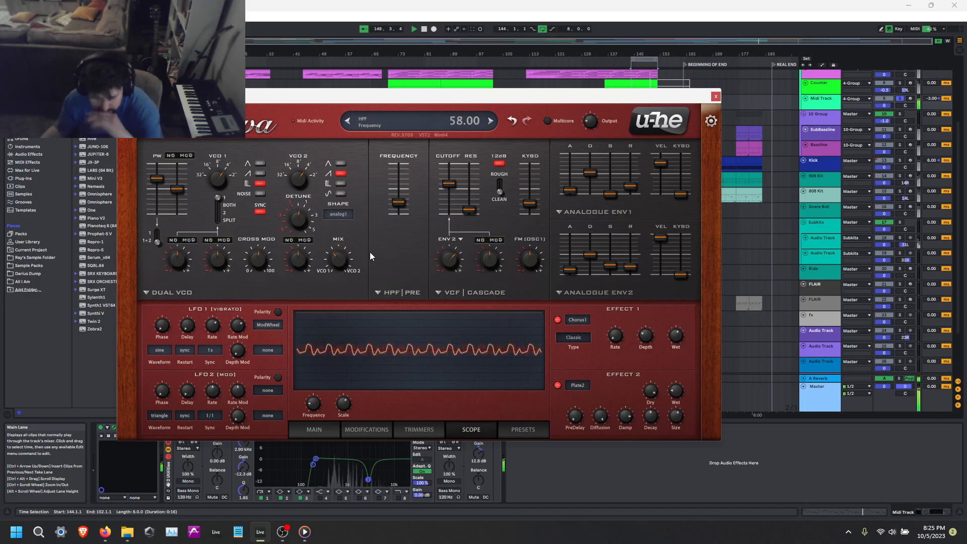
# Adjust Diva's oscillator mix and FM mod depth, and set the cross modulation to 41.50.
pyautogui.moveTo(343, 246); pyautogui.dragTo(344, 207)
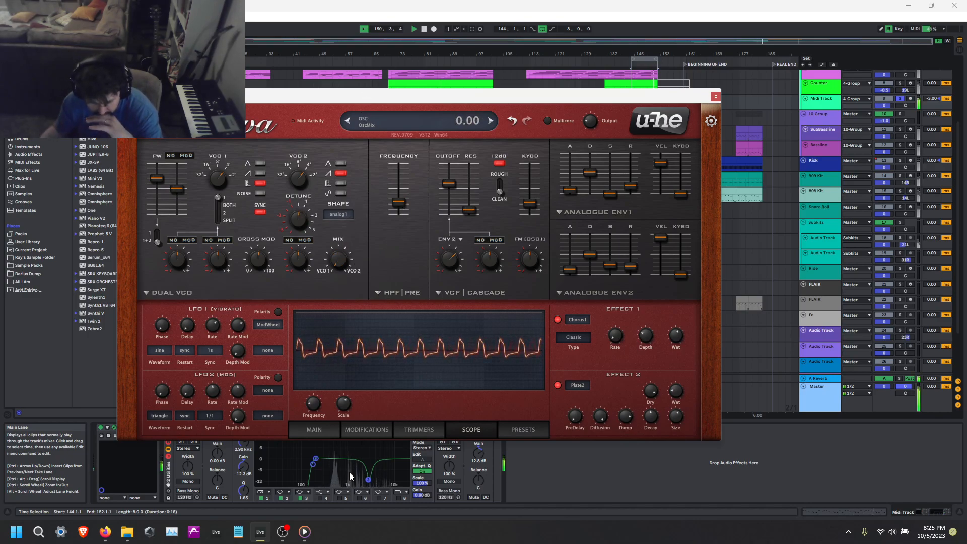
pyautogui.moveTo(373, 135); pyautogui.dragTo(355, 269)
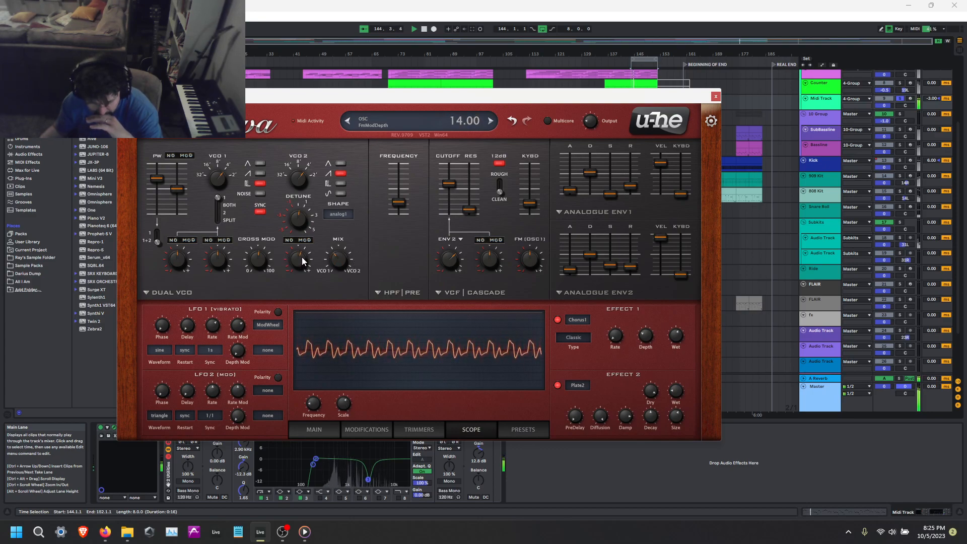
pyautogui.moveTo(256, 259); pyautogui.dragTo(258, 272)
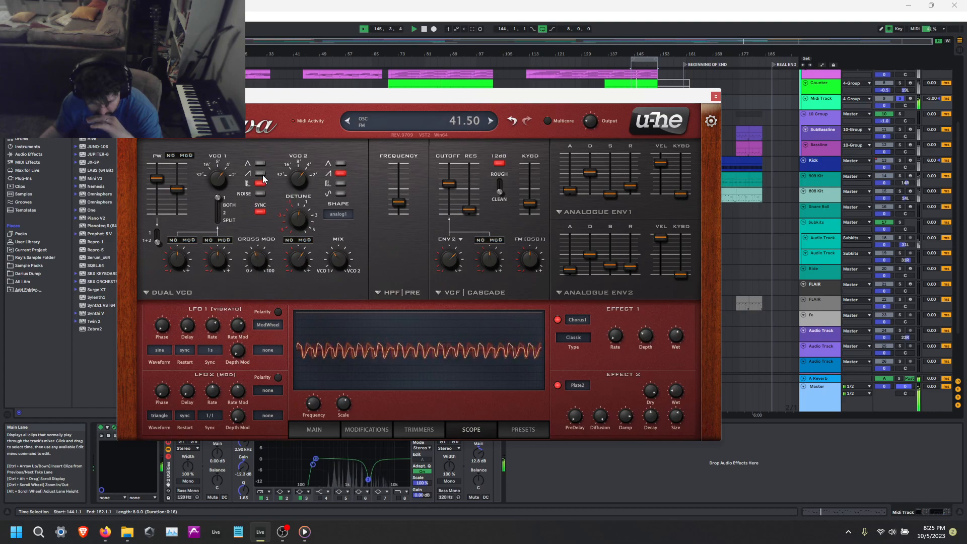
# Change the VCO 1 waveform selection and slightly lower the filter cutoff in Diva, and close the synth.
pyautogui.click(260, 183)
pyautogui.moveTo(449, 186); pyautogui.dragTo(449, 188)
pyautogui.click(715, 96)
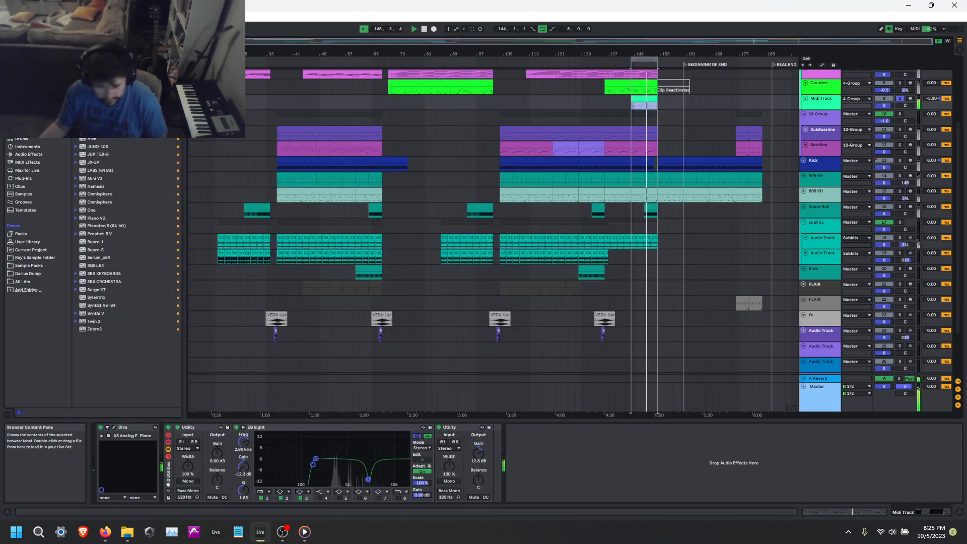
# Insert Timeless 3 between EQ Eight and the last Utility on the Midi Track, and close its window.
pyautogui.click(25, 60)
pyautogui.scroll(-5, 153, 349)
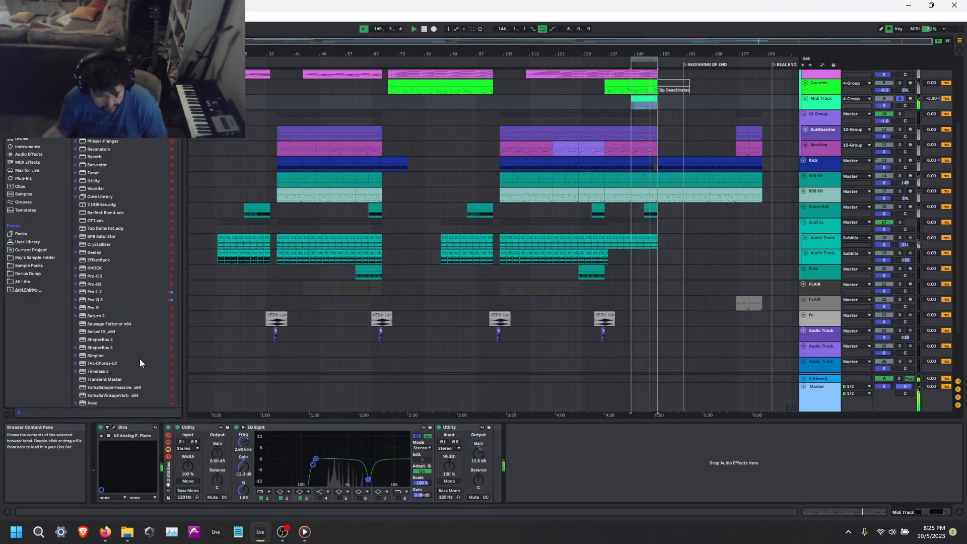
pyautogui.click(83, 364)
pyautogui.moveTo(101, 371); pyautogui.dragTo(452, 486)
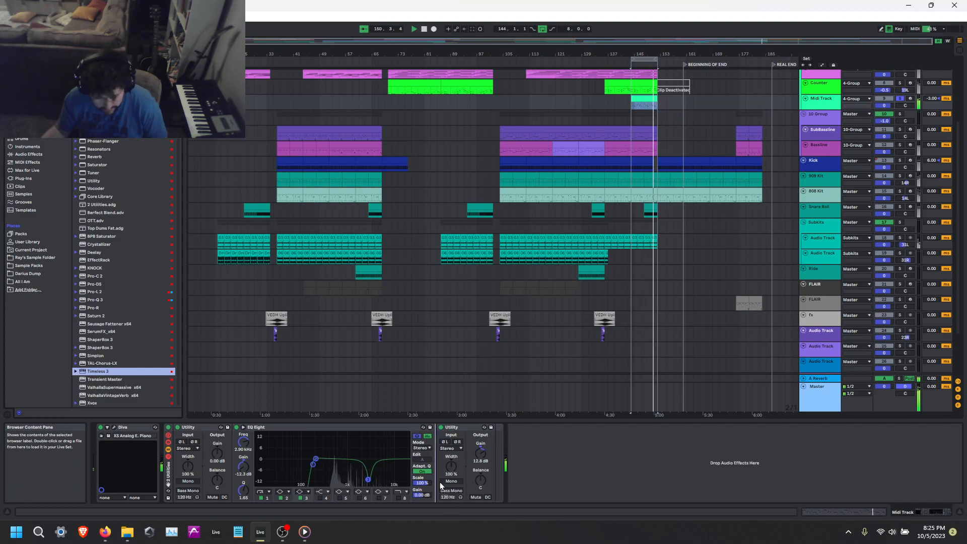
pyautogui.click(402, 91)
pyautogui.click(474, 69)
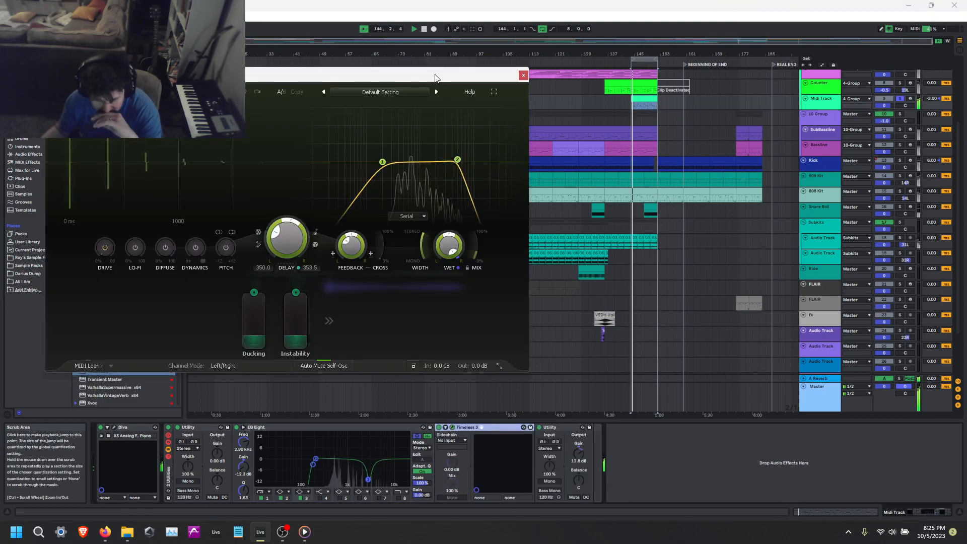
pyautogui.click(524, 75)
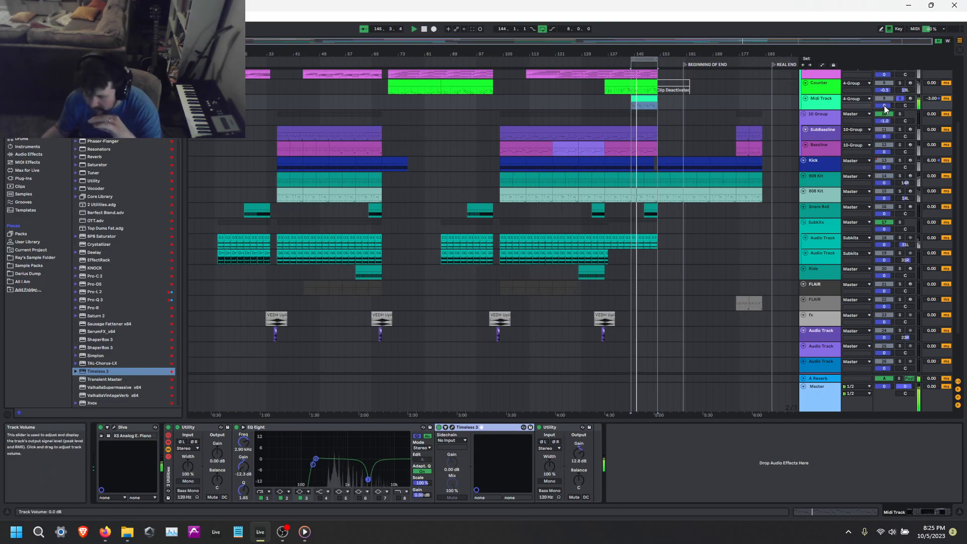
# Raise the Midi Track's A-Reverb send to -17.2 dB and insert Pro-R directly after Timeless 3.
pyautogui.moveTo(890, 109); pyautogui.dragTo(882, 60)
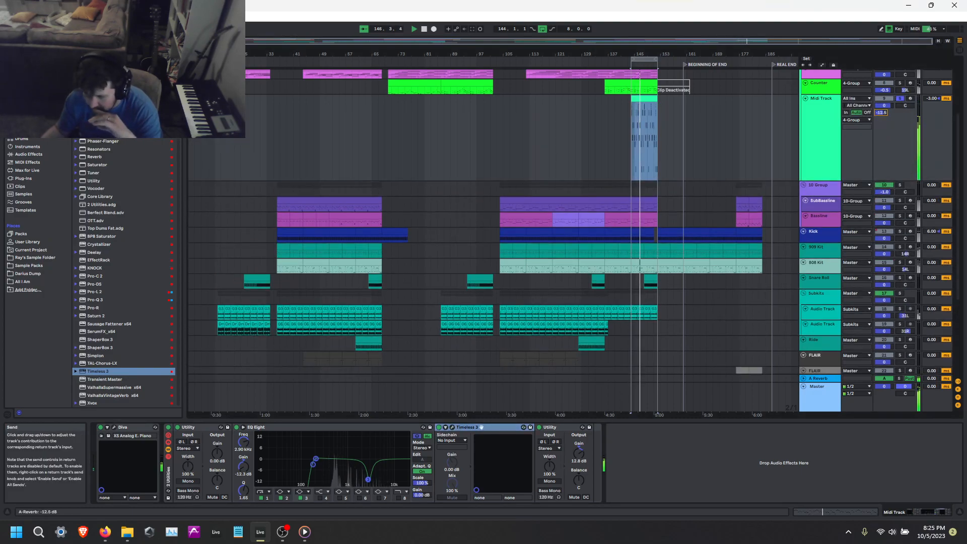
pyautogui.click(26, 82)
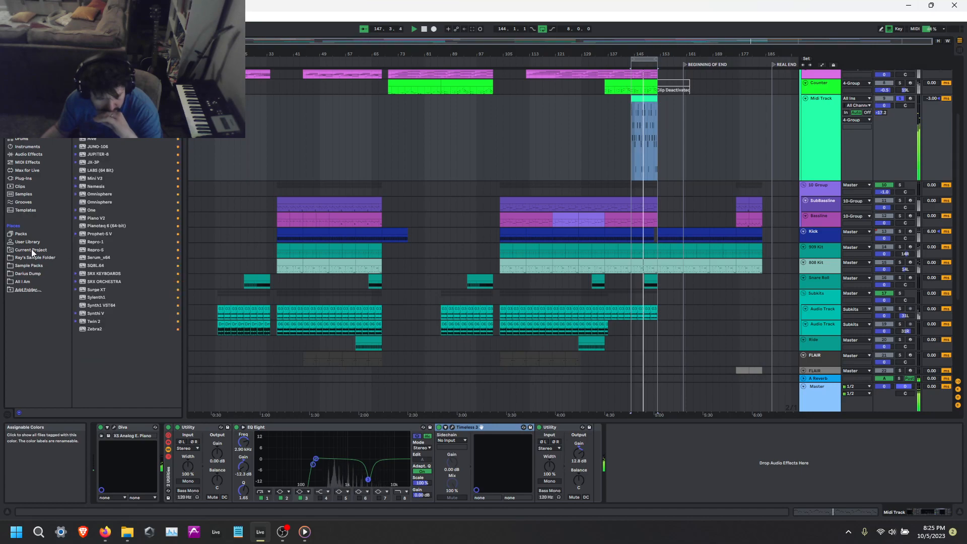
pyautogui.click(53, 180)
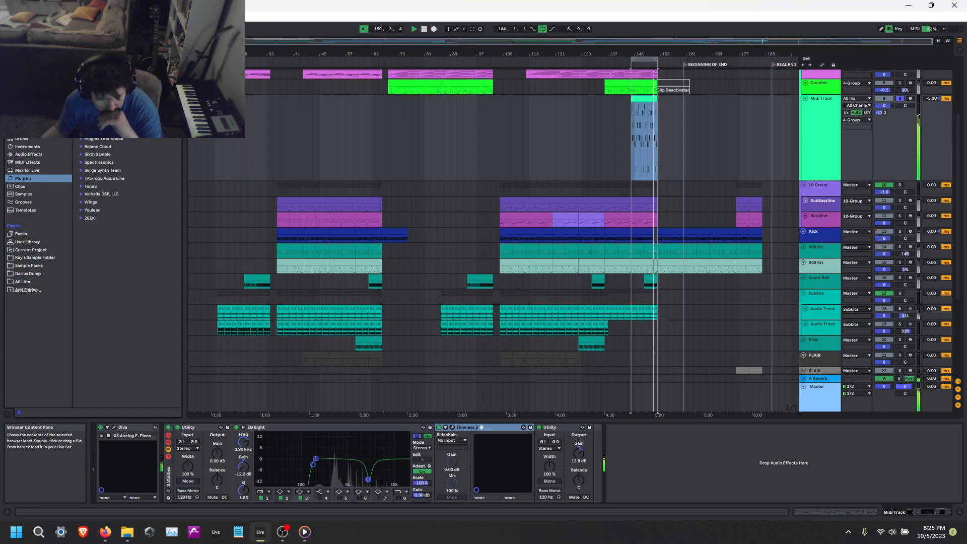
pyautogui.scroll(4, 107, 139)
pyautogui.moveTo(104, 181)
pyautogui.mouseDown()
pyautogui.moveTo(563, 450)
pyautogui.moveTo(567, 437)
pyautogui.mouseUp()
# Audition Pro-R presets such as Bright Medium Drum Room and Bass Room, and load Ambience for Slap Bass C.
pyautogui.click(351, 97)
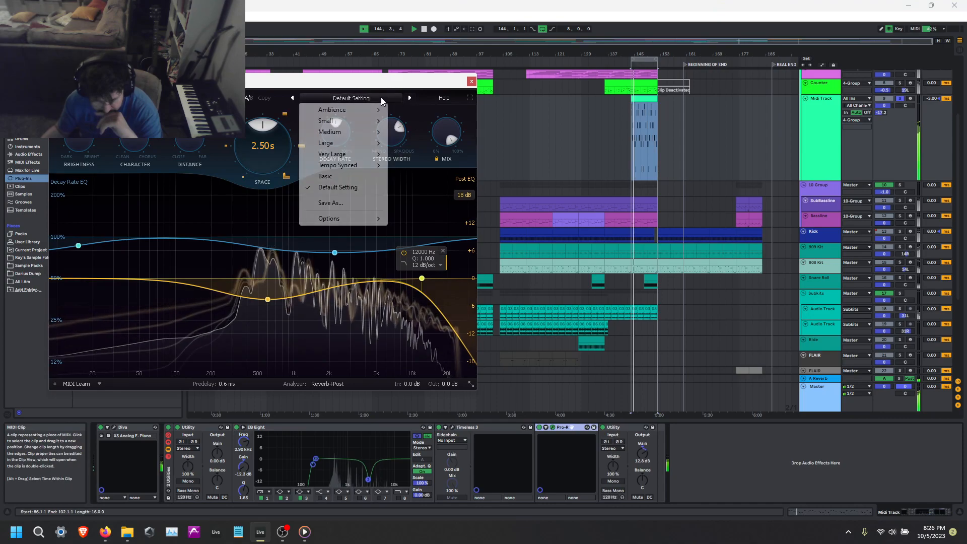
pyautogui.moveTo(347, 121)
pyautogui.click(426, 132)
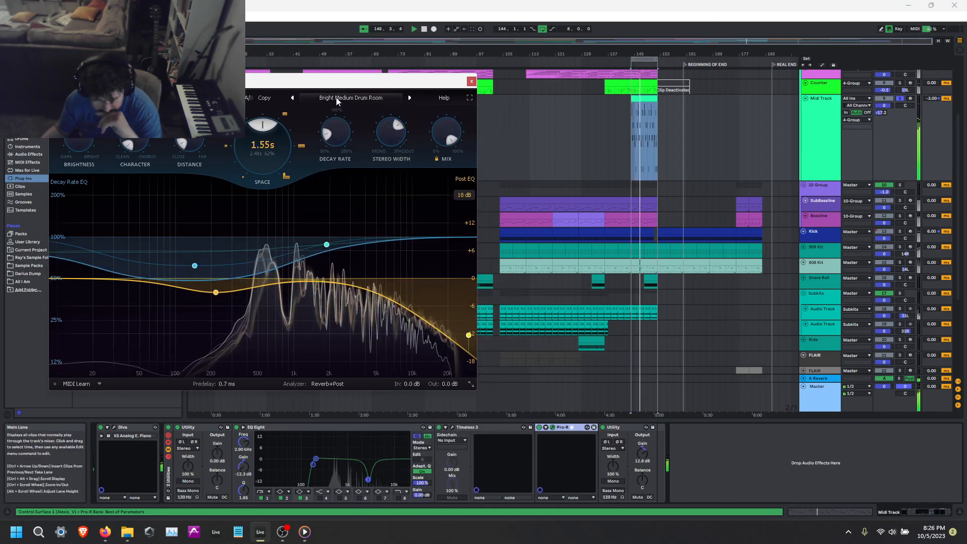
pyautogui.click(292, 98)
pyautogui.click(353, 97)
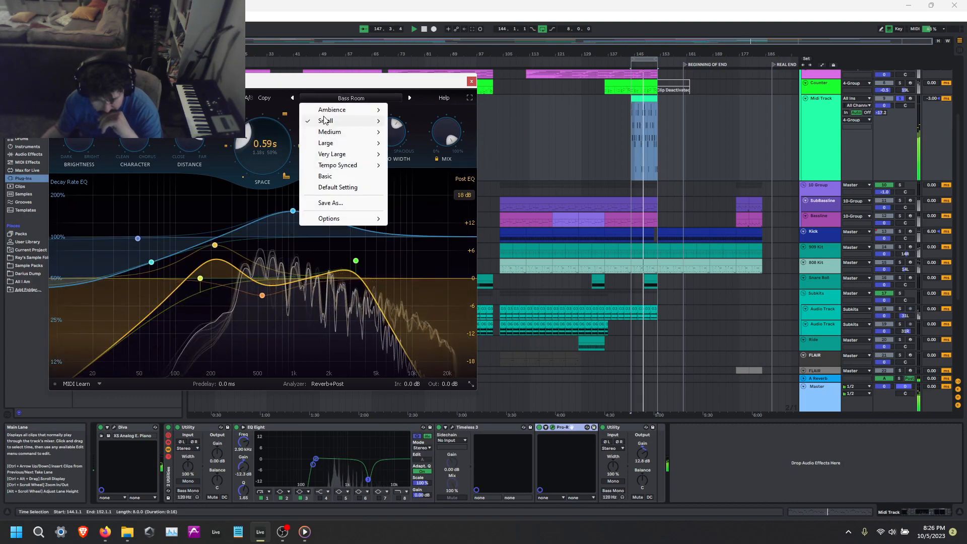
pyautogui.moveTo(334, 113)
pyautogui.click(437, 110)
pyautogui.click(409, 98)
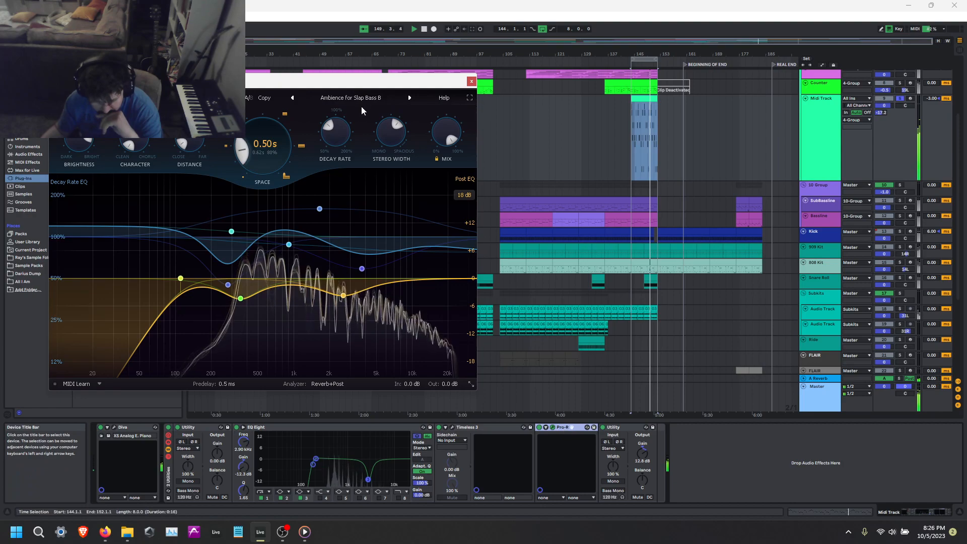
pyautogui.click(411, 97)
# Move Timeless 3 behind Pro-R in the device chain, reopen it and lengthen its delay time to about 540 ms.
pyautogui.moveTo(464, 427); pyautogui.dragTo(564, 430)
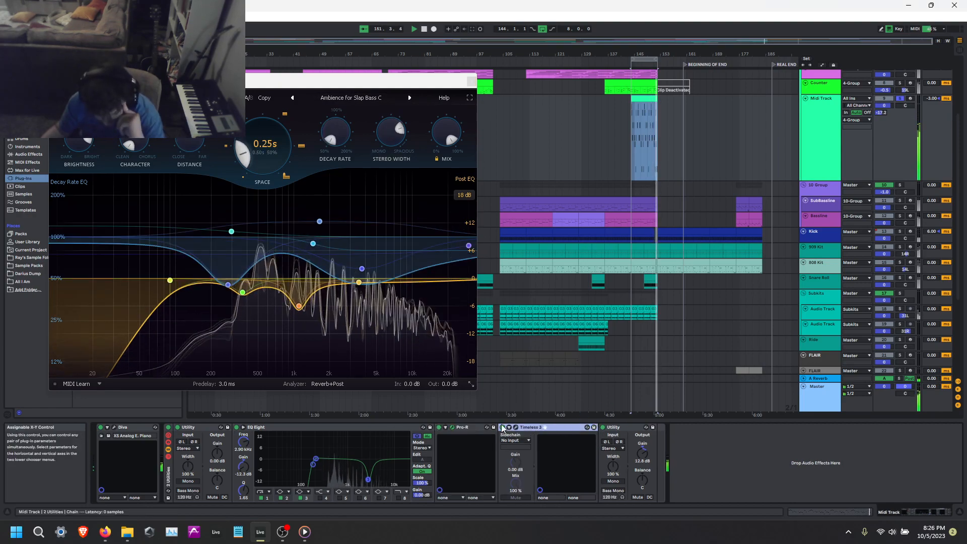
pyautogui.click(515, 427)
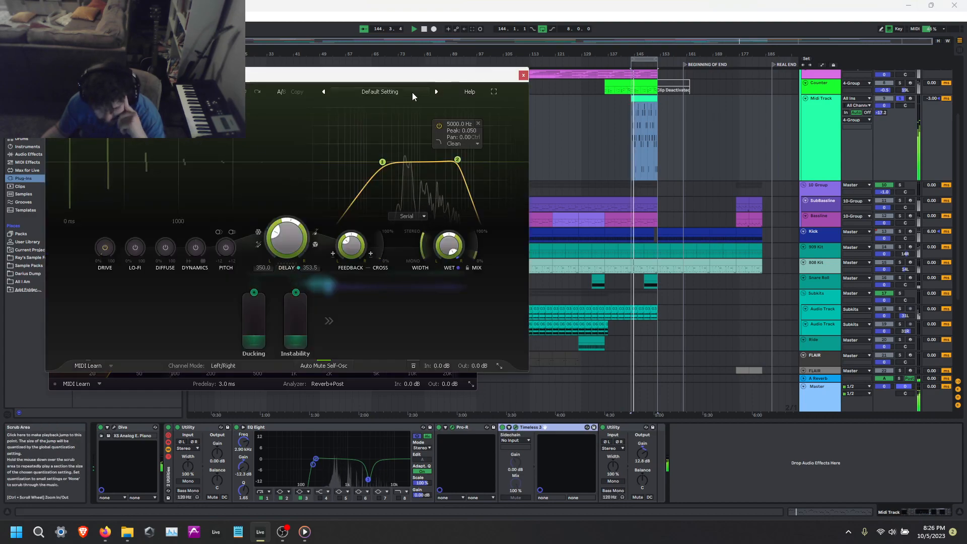
pyautogui.moveTo(276, 233); pyautogui.dragTo(280, 225)
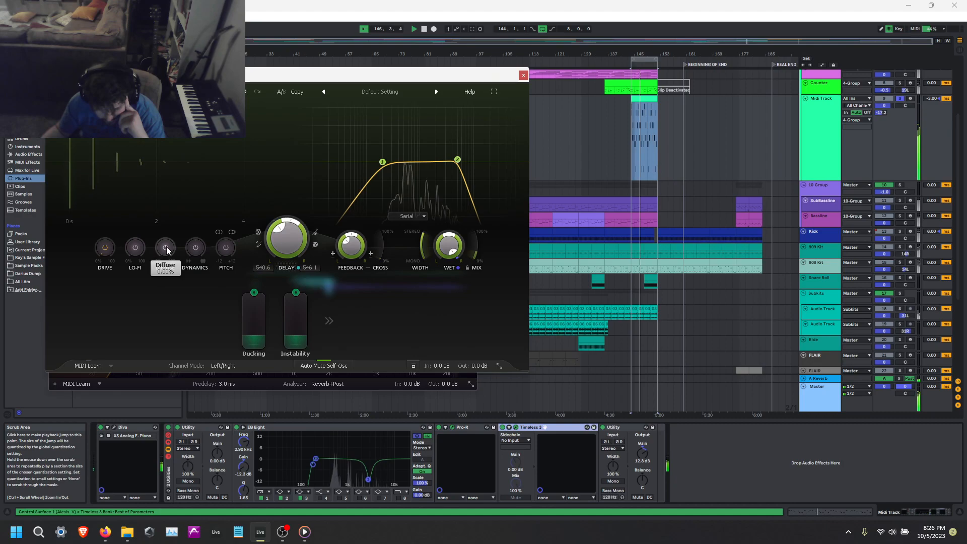
# Try the Timeless 3 reverb presets Large Dense Verb bM and Envelope Gated Bright Ambience bM.
pyautogui.click(418, 92)
pyautogui.moveTo(373, 137)
pyautogui.click(443, 181)
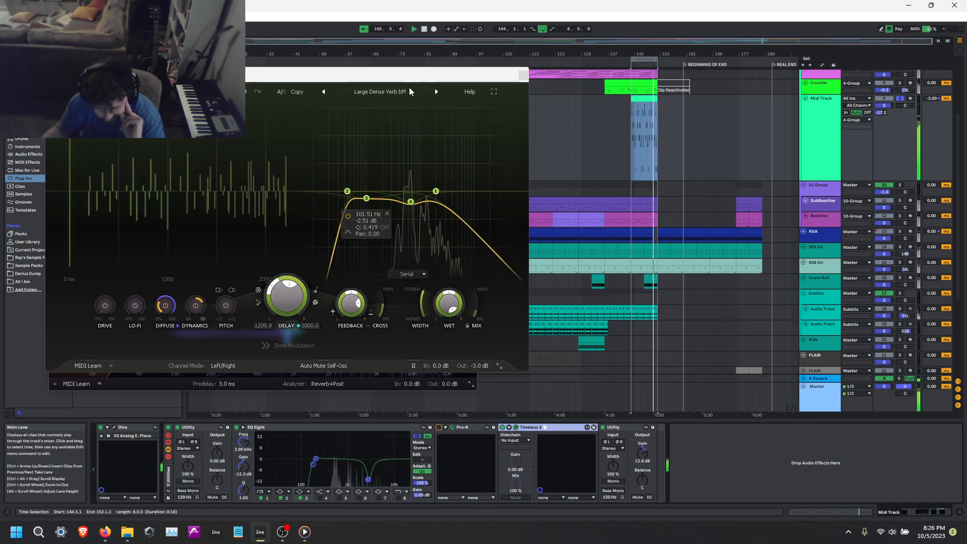
pyautogui.click(381, 91)
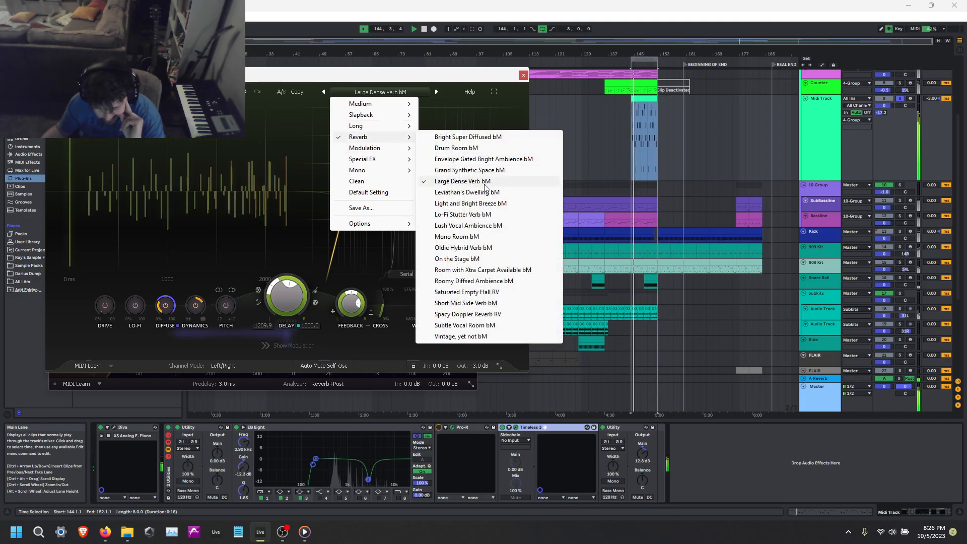
pyautogui.click(453, 159)
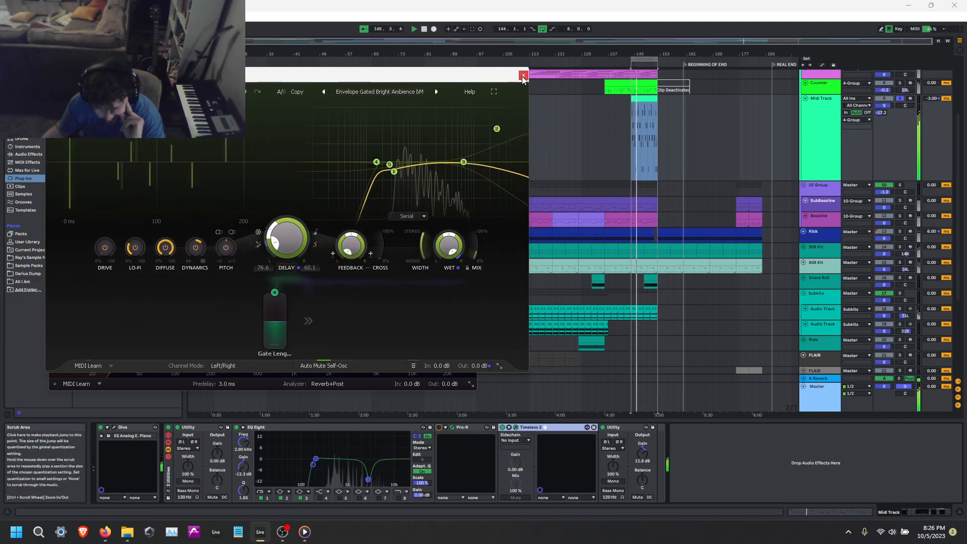
# Try the Slow Warping Slap Delay bM preset with about 61% Diffuse and a 588 ms delay, and audition the following preset.
pyautogui.click(405, 92)
pyautogui.moveTo(381, 114)
pyautogui.click(491, 186)
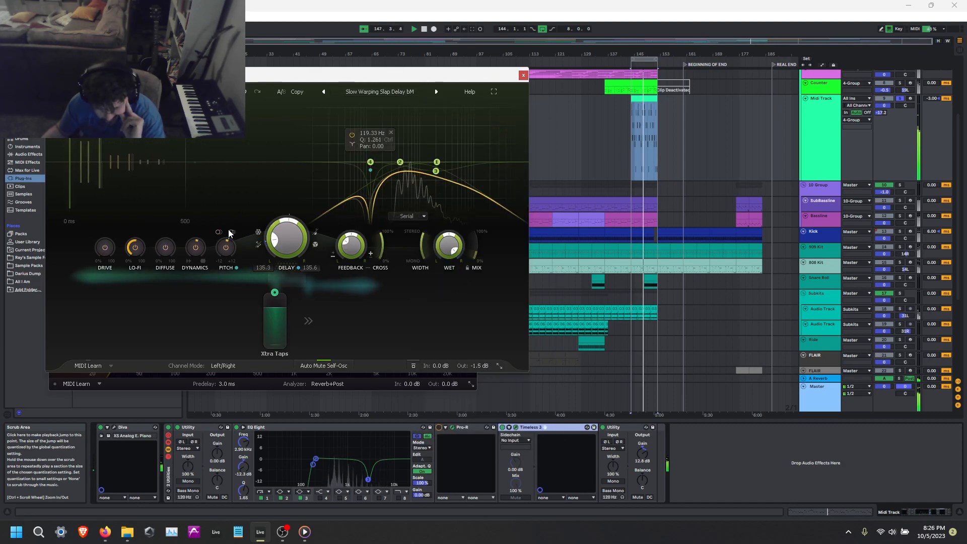
pyautogui.moveTo(277, 246); pyautogui.dragTo(277, 240)
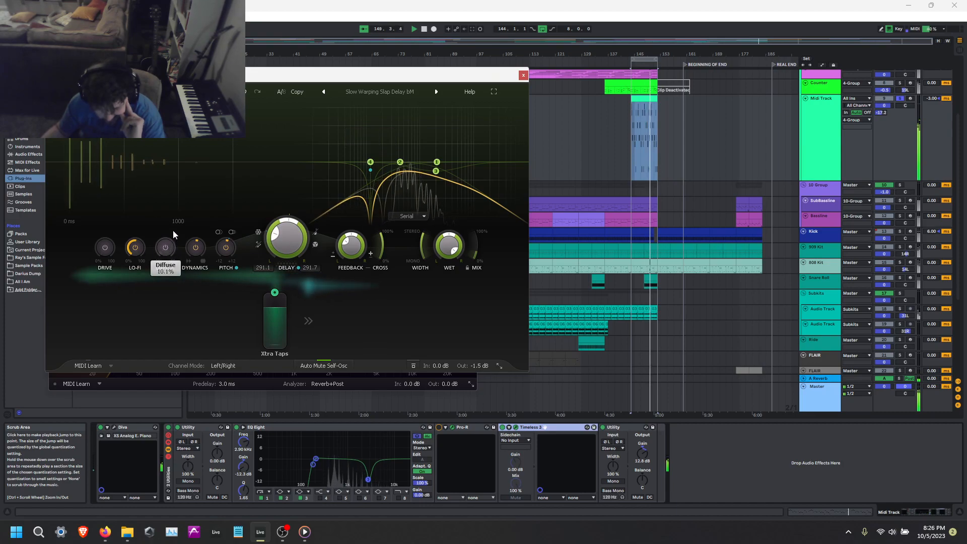
pyautogui.moveTo(165, 251); pyautogui.dragTo(163, 246)
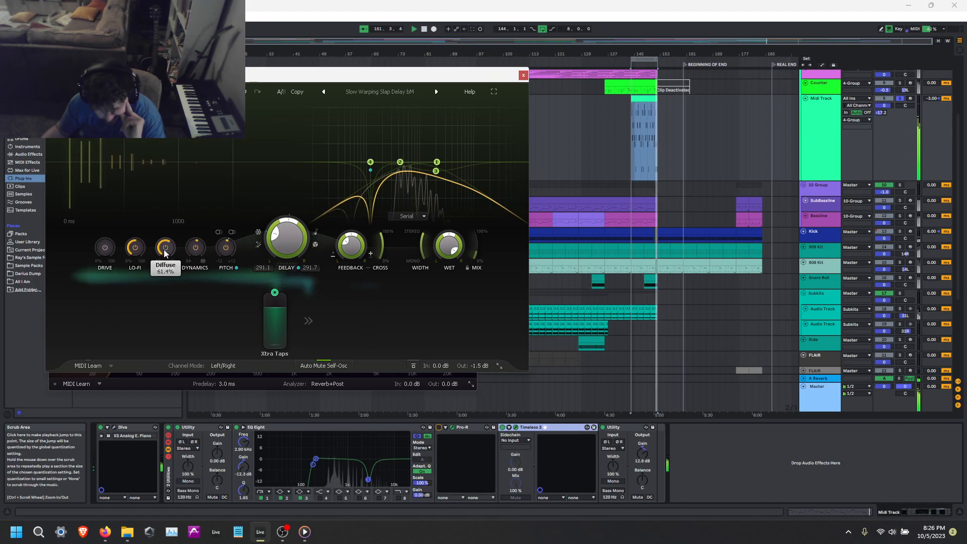
pyautogui.moveTo(276, 244); pyautogui.dragTo(274, 231)
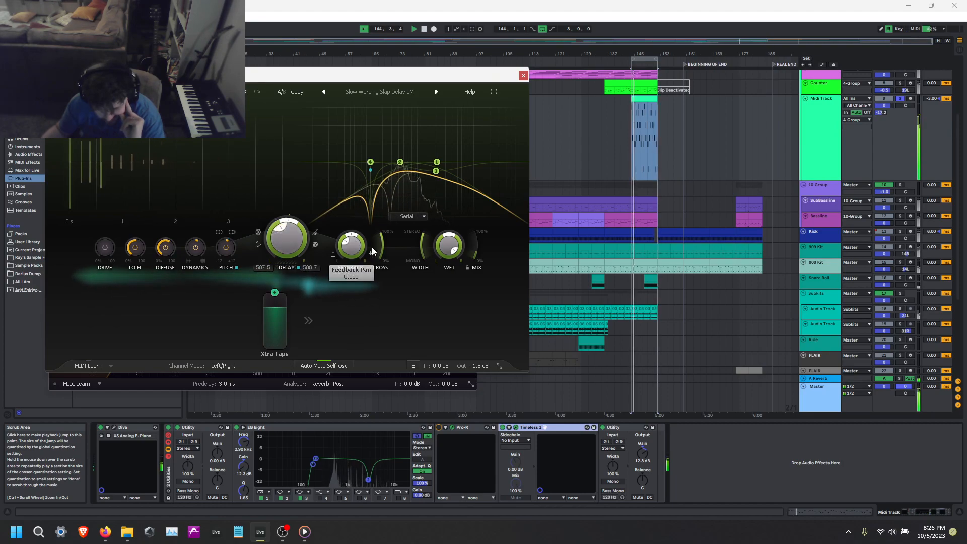
pyautogui.moveTo(349, 240); pyautogui.dragTo(349, 235)
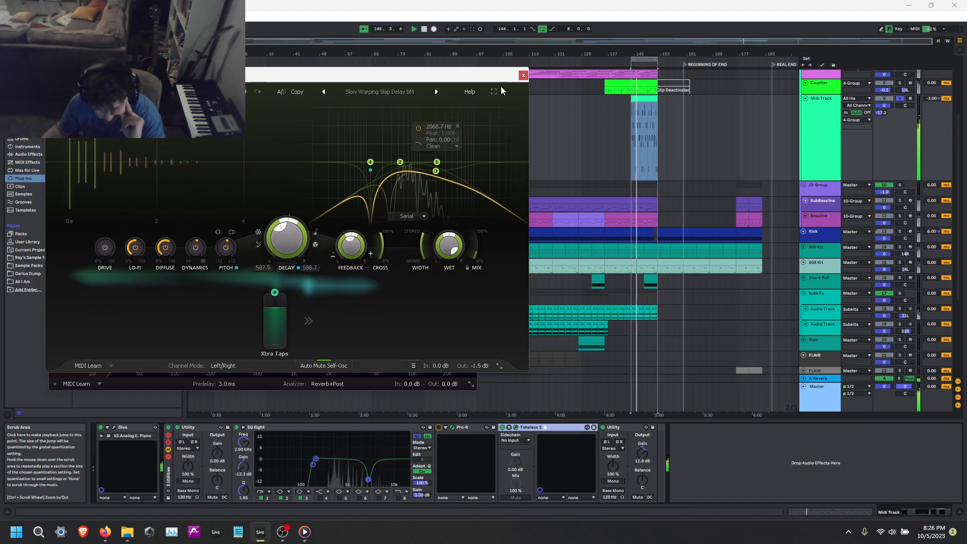
pyautogui.click(437, 91)
# Restore the Default Setting preset in Timeless 3, increase Diffuse and Lo-Fi, and set the delay time to about 502 ms.
pyautogui.click(380, 91)
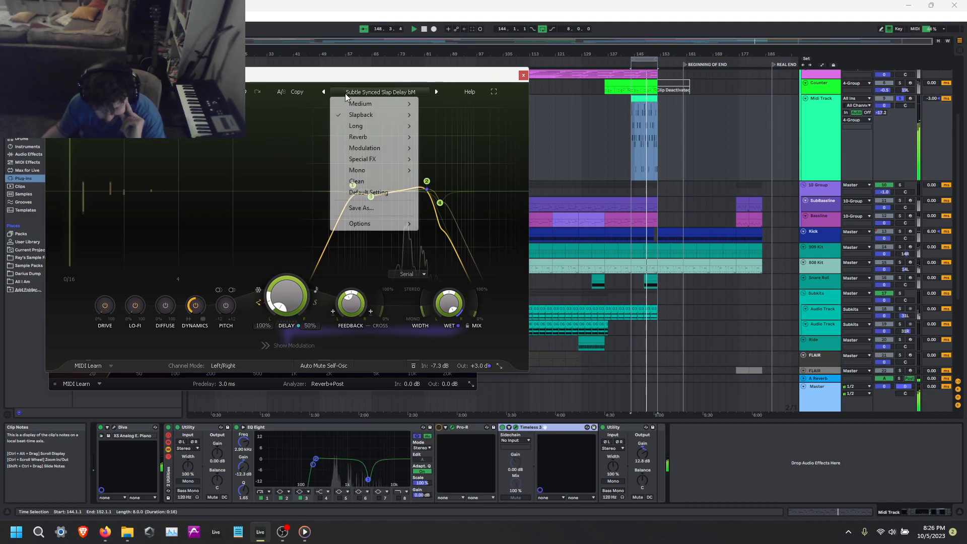
pyautogui.click(378, 194)
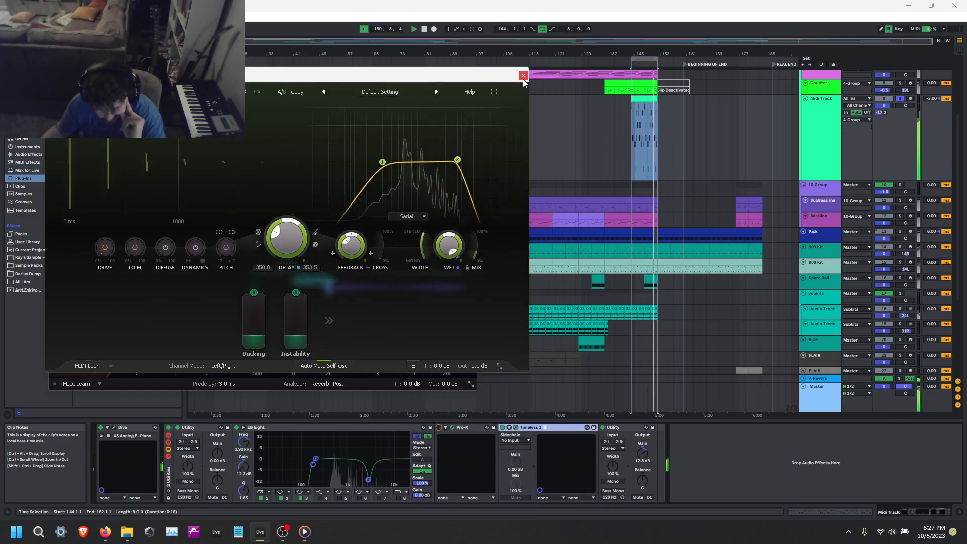
pyautogui.moveTo(281, 238); pyautogui.dragTo(282, 233)
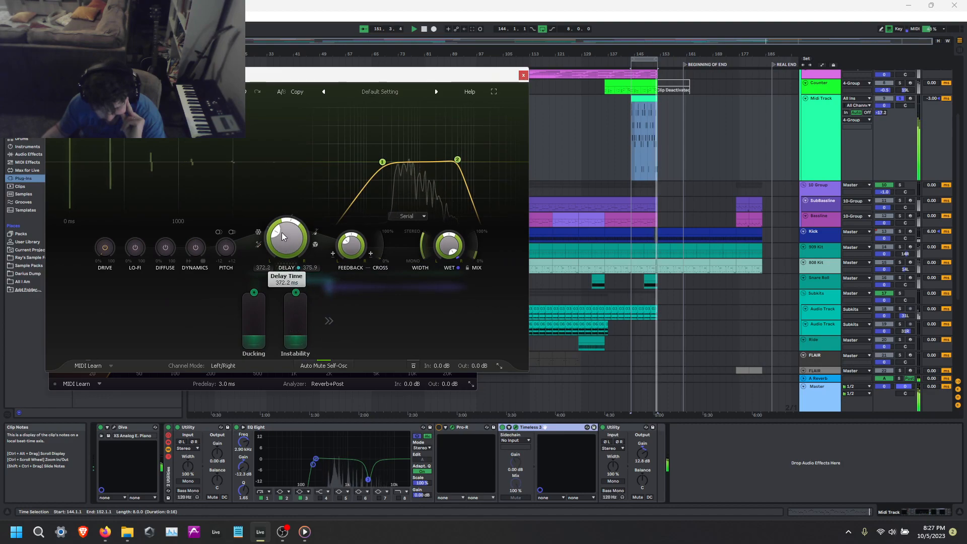
pyautogui.moveTo(171, 247); pyautogui.dragTo(178, 210)
pyautogui.moveTo(135, 246); pyautogui.dragTo(137, 238)
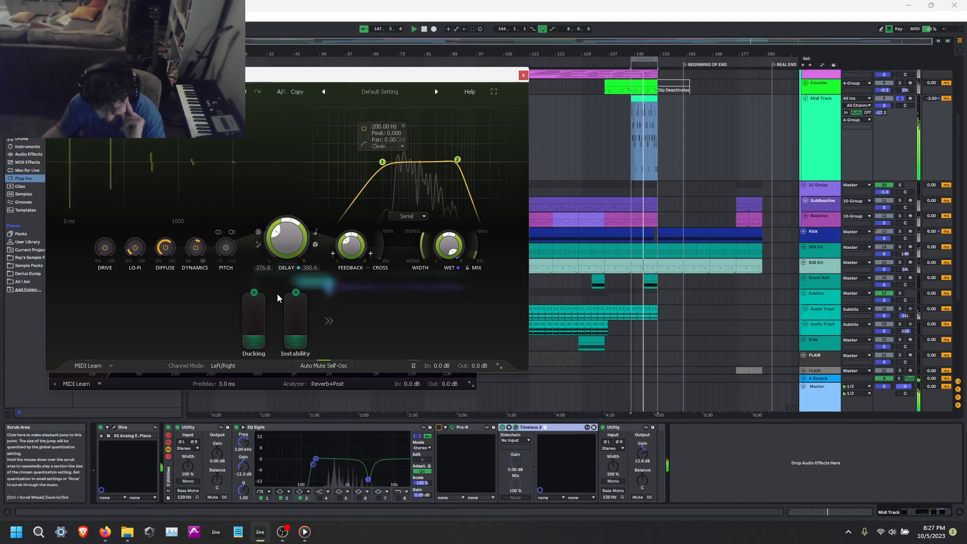
pyautogui.moveTo(278, 240); pyautogui.dragTo(278, 232)
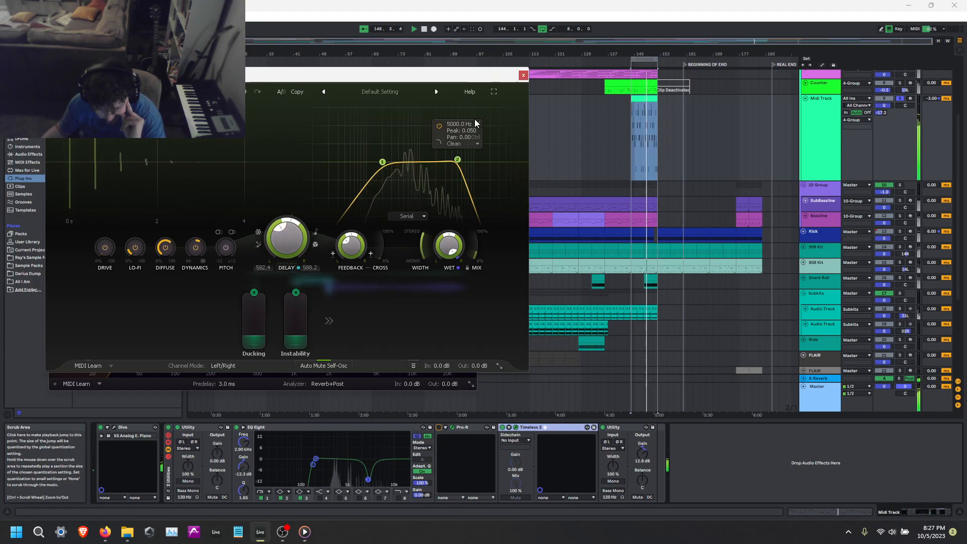
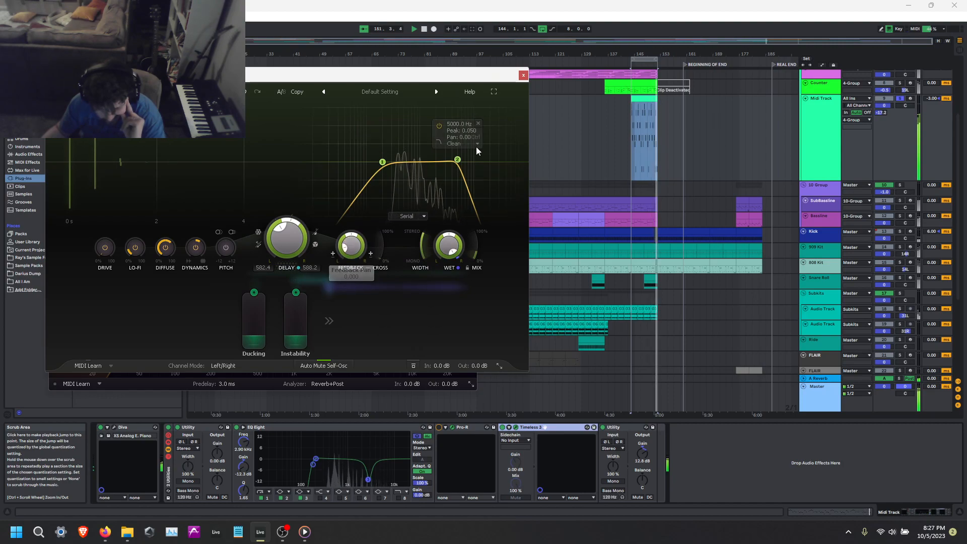
# Close the Timeless 3 window and load the Basic preset in Pro-R.
pyautogui.click(400, 94)
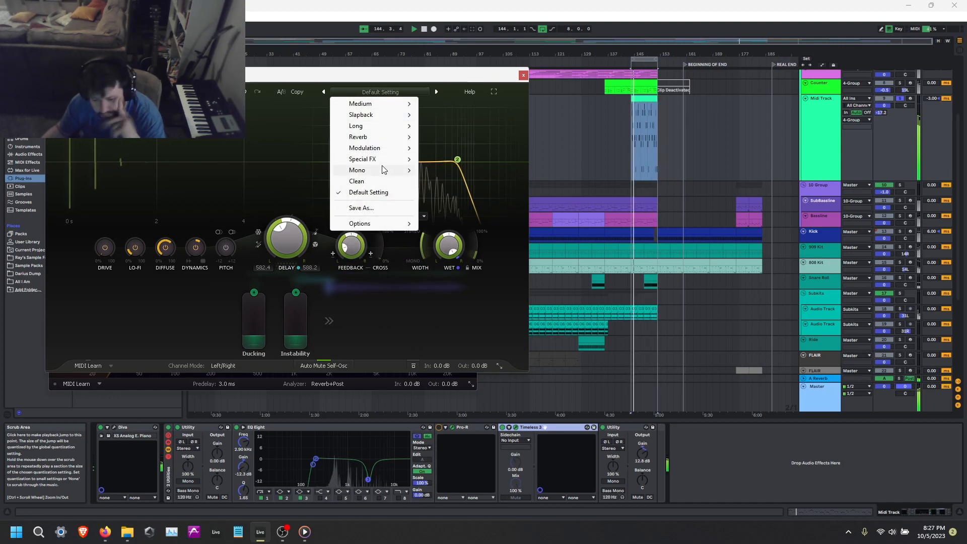
pyautogui.moveTo(449, 75); pyautogui.dragTo(464, 76)
pyautogui.click(537, 76)
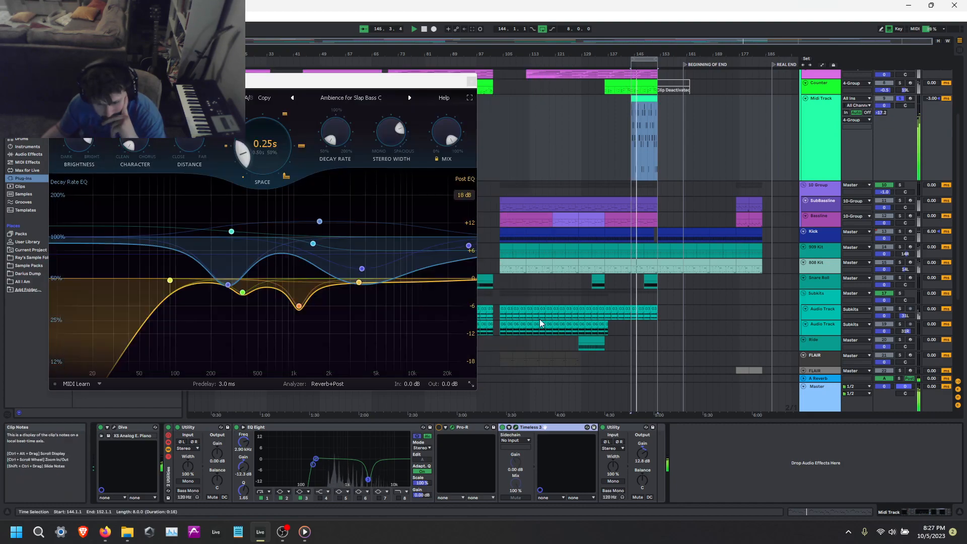
pyautogui.click(348, 98)
pyautogui.click(324, 175)
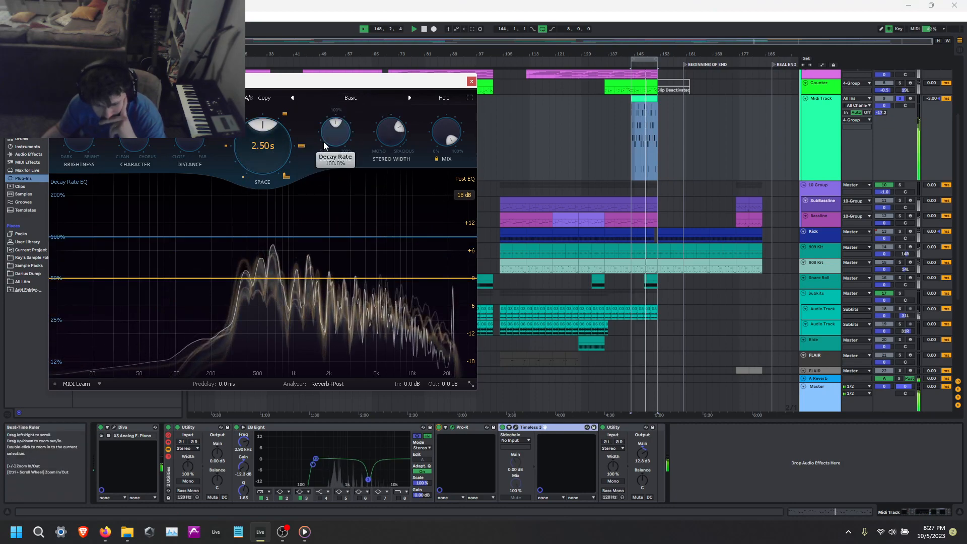
pyautogui.click(471, 81)
pyautogui.rightClick(456, 425)
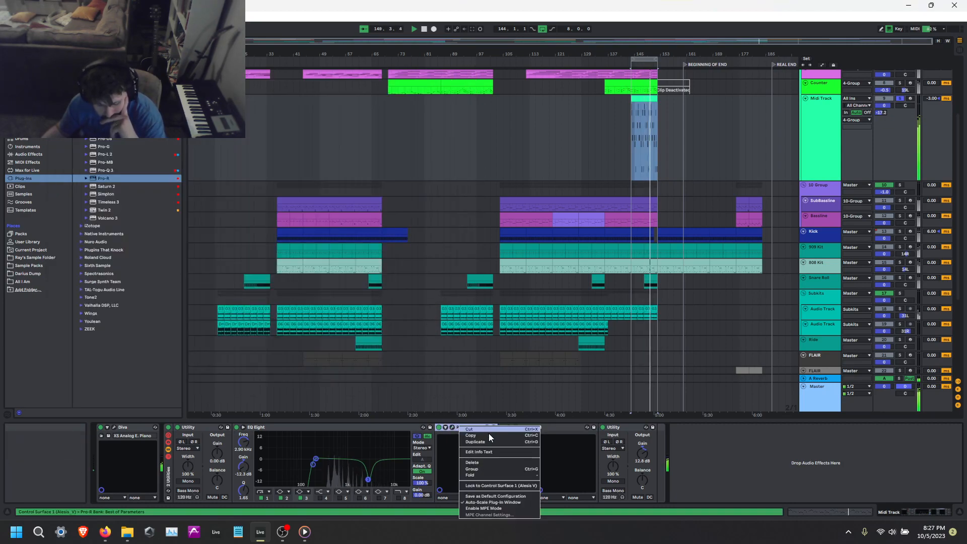
pyautogui.click(484, 467)
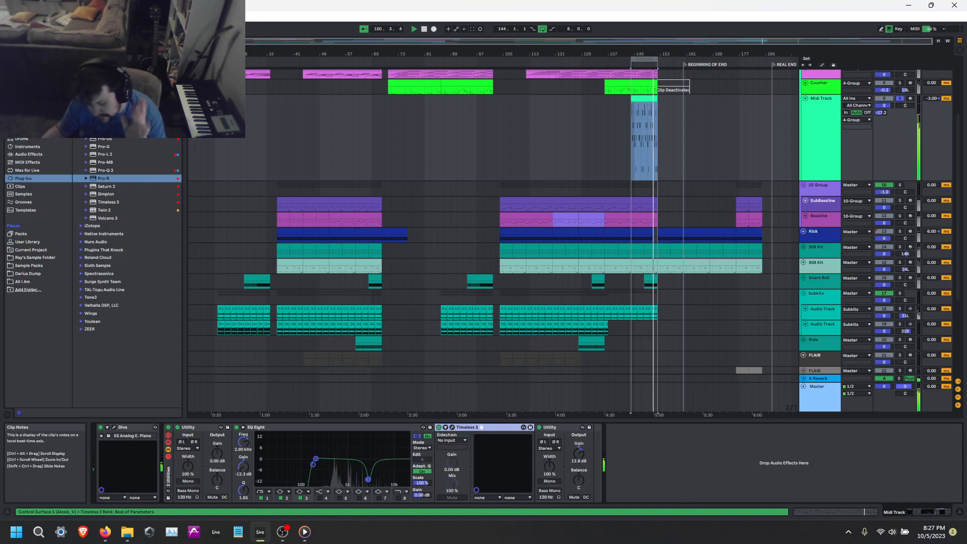
# Unsolo the Midi Track, play the arrangement from about bar 136 with looping off, and save the set.
pyautogui.click(899, 102)
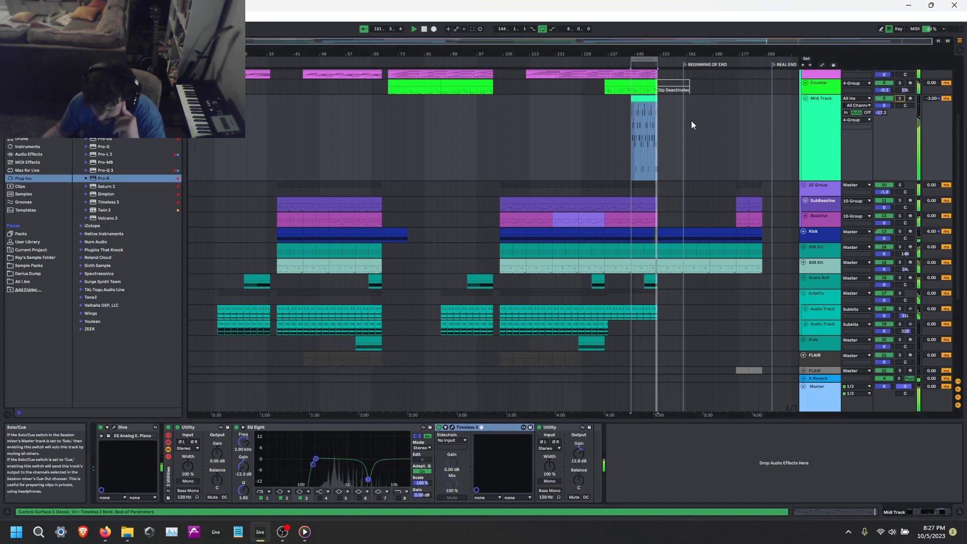
pyautogui.click(603, 122)
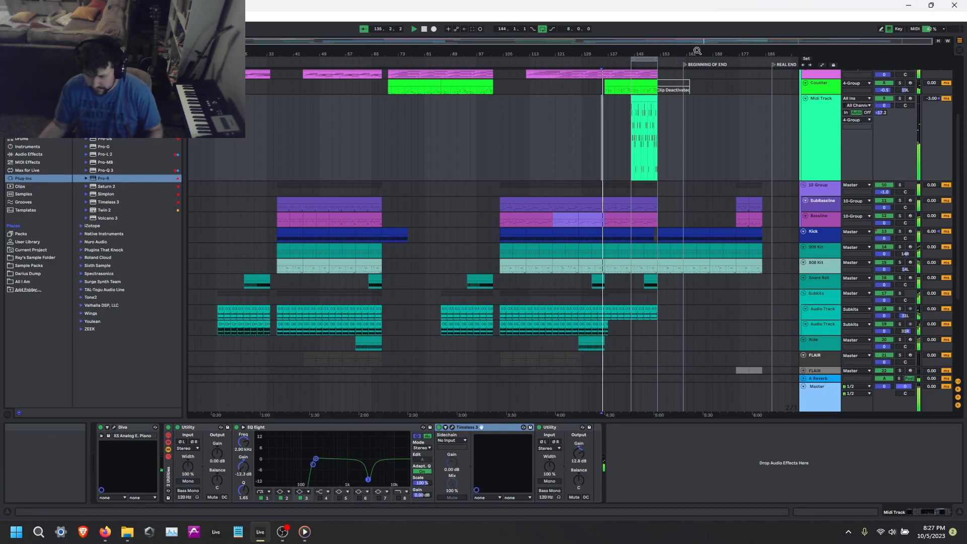
pyautogui.click(543, 30)
pyautogui.hotkey('ctrl', 's')
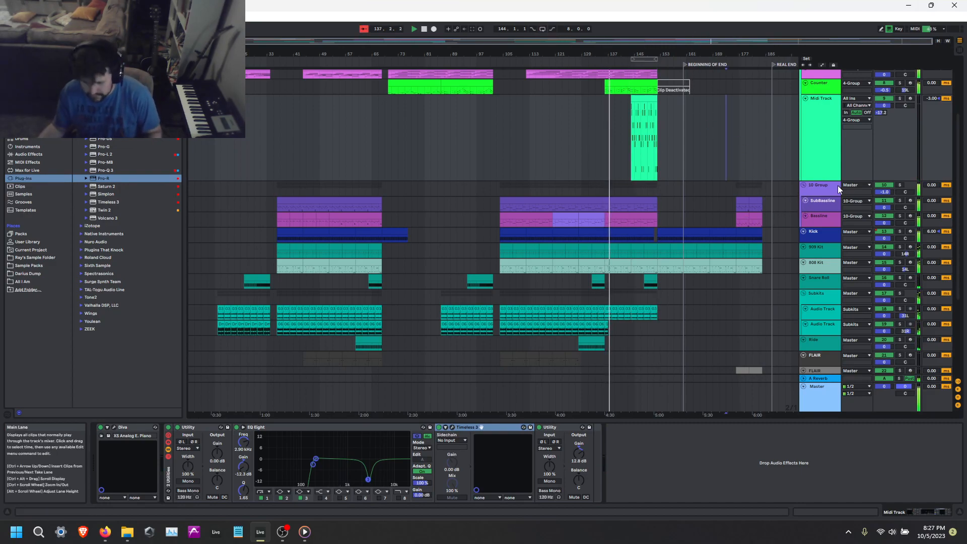
# Examine the Bassline track's OTT and EQ Eight devices, unfolding the first and last EQ Eight and folding OTT.
pyautogui.click(827, 219)
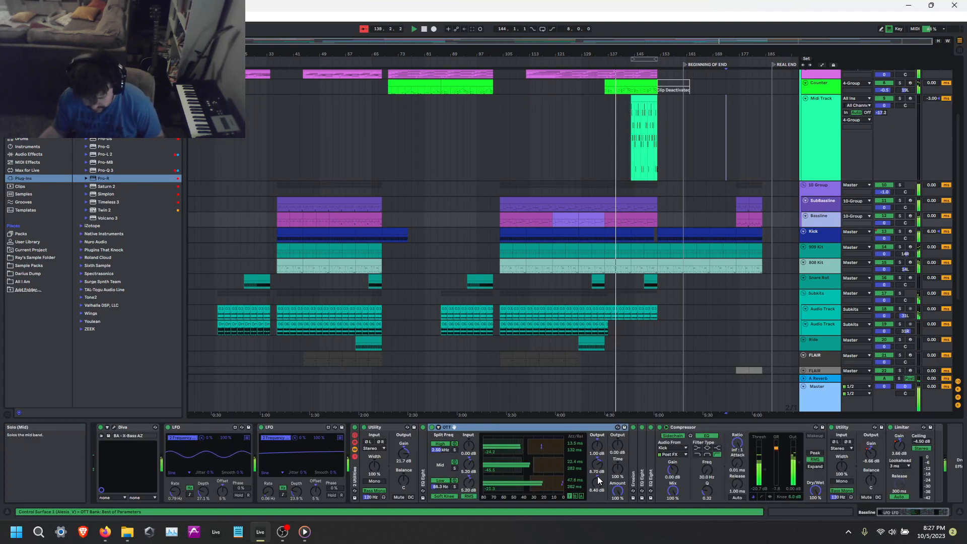
pyautogui.doubleClick(425, 455)
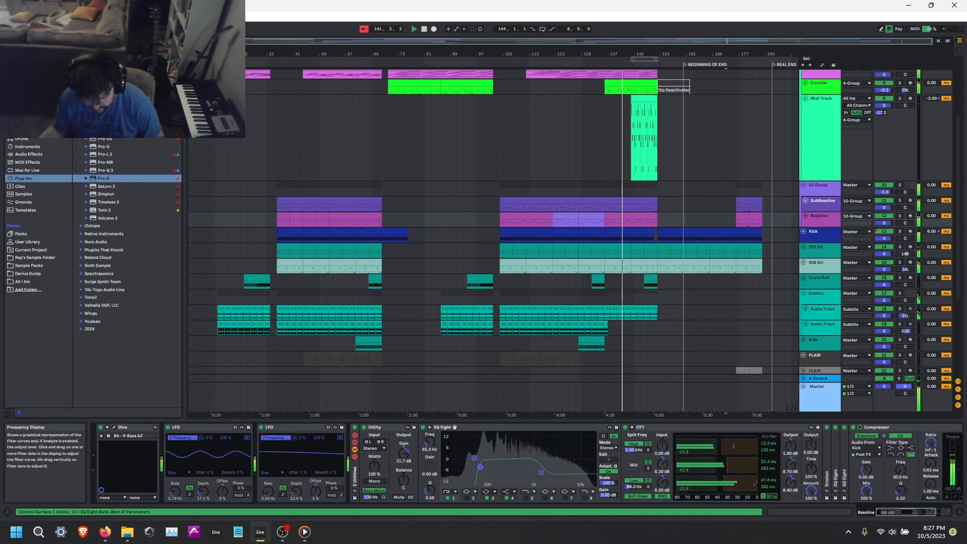
pyautogui.doubleClick(495, 428)
pyautogui.doubleClick(494, 427)
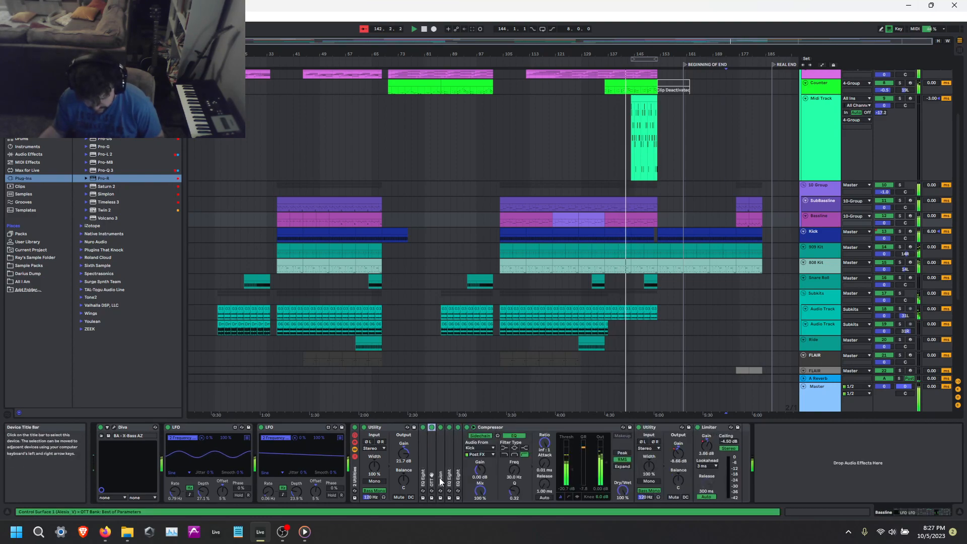
pyautogui.doubleClick(457, 454)
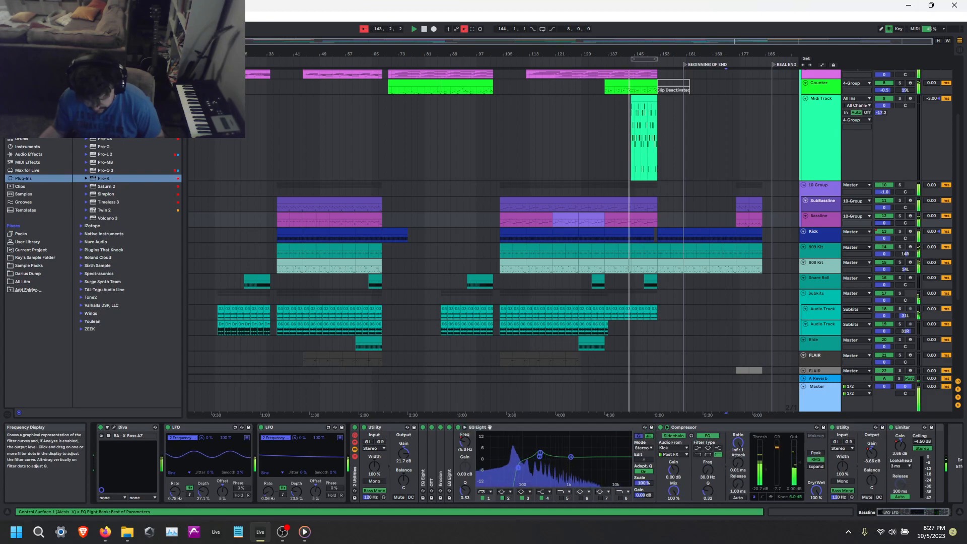
# Set the output gain of the Midi Track's last Utility to 15.8 dB and select the track's clip.
pyautogui.click(749, 137)
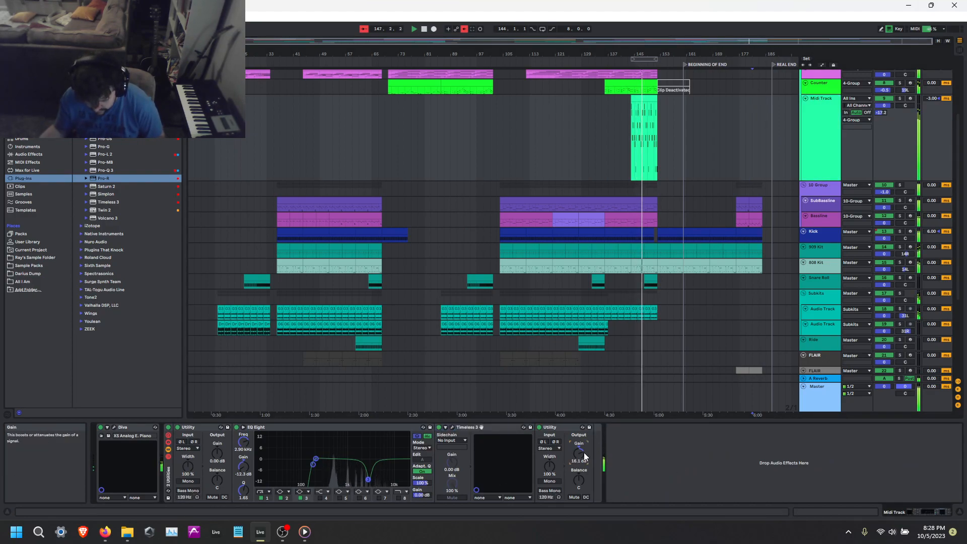
pyautogui.scroll(5, 630, 404)
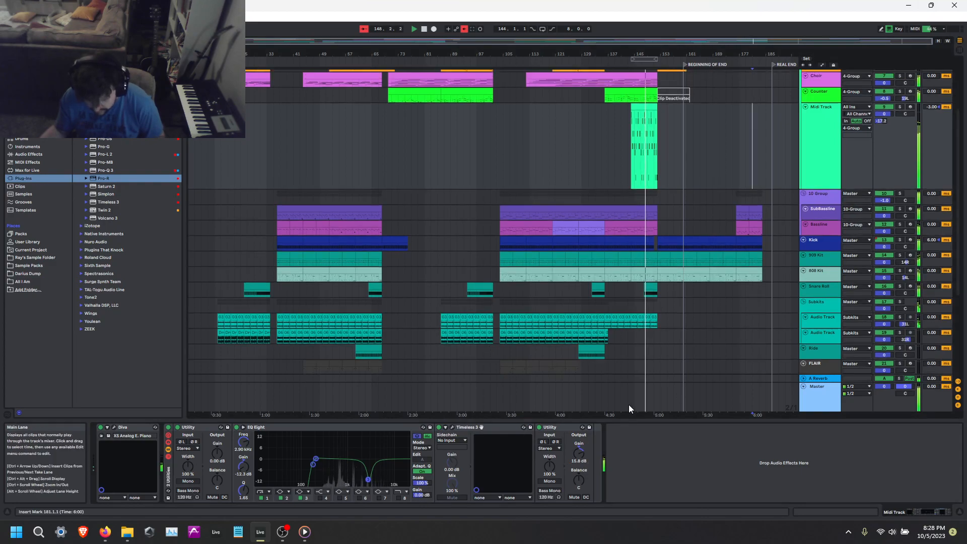
pyautogui.click(649, 198)
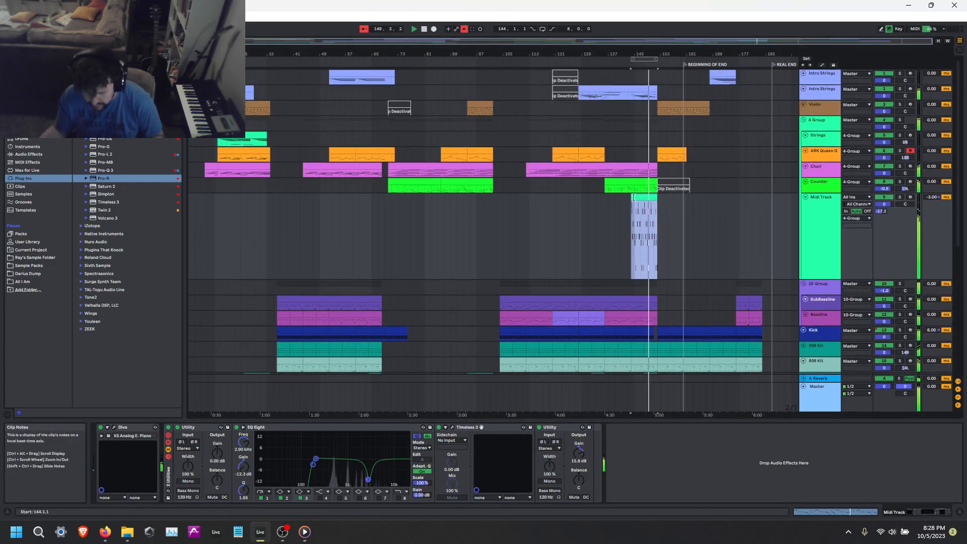
# Check the lower Intro Strings track's clip around bar 145 and its device chain.
pyautogui.click(644, 93)
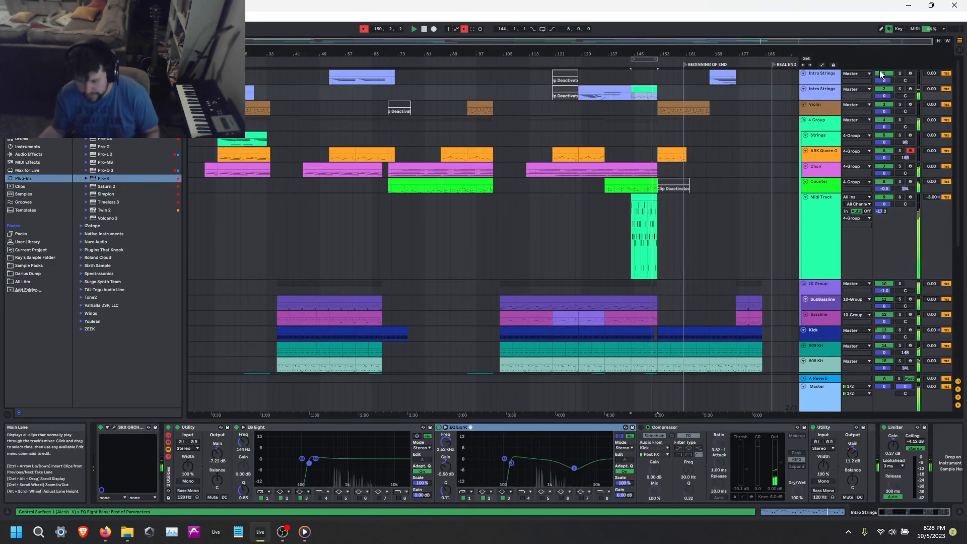
pyautogui.hotkey('shift', 'Tab')
pyautogui.hotkey('shift', 'Tab')
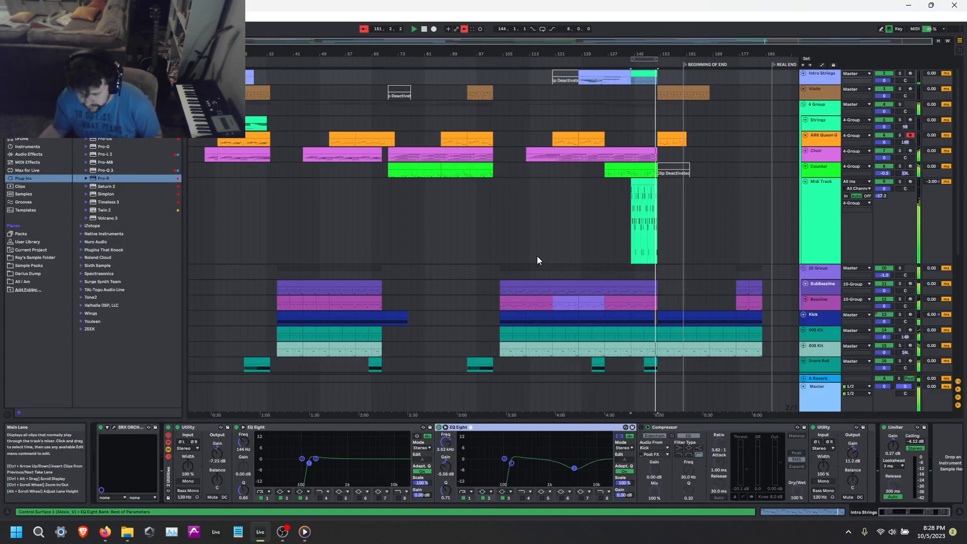
# Duplicate the Midi Track together with its clip and devices.
pyautogui.click(897, 185)
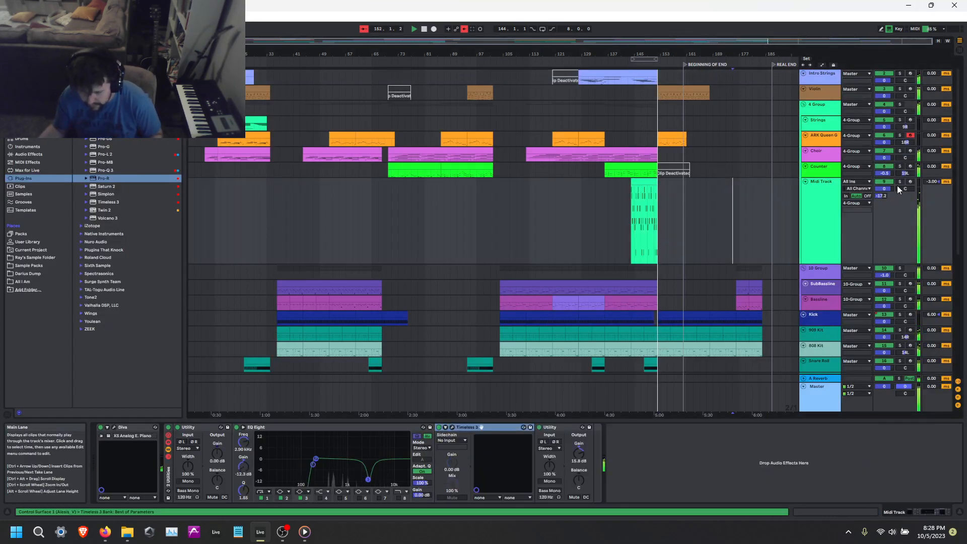
pyautogui.rightClick(833, 216)
pyautogui.click(856, 235)
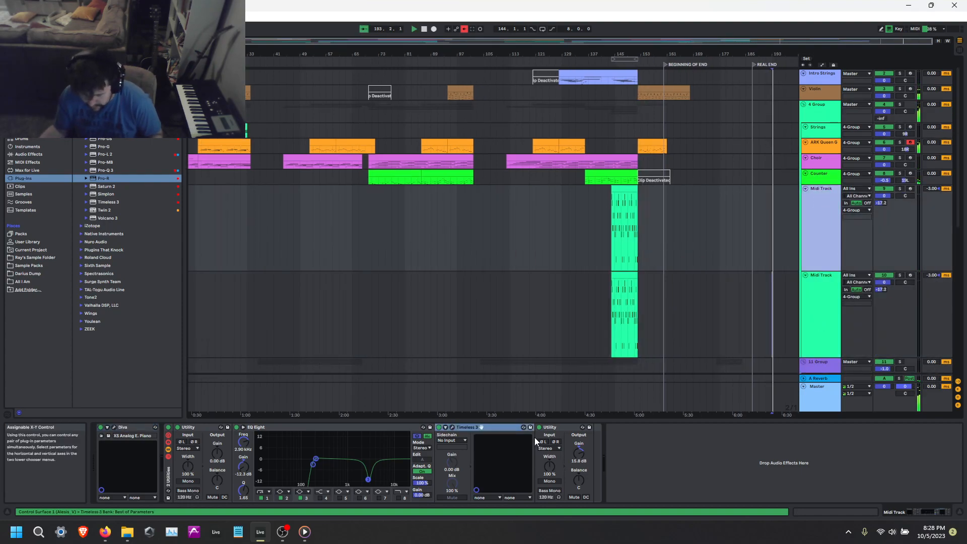
# Play from the original Midi Track's clip and set its last Utility's output gain to 10.6 dB, closing Timeless 3.
pyautogui.click(620, 231)
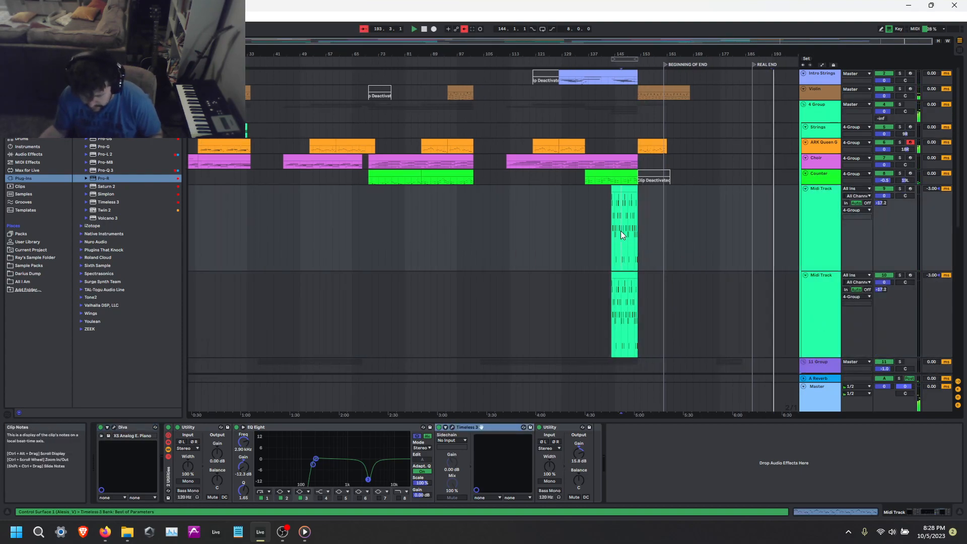
pyautogui.click(627, 192)
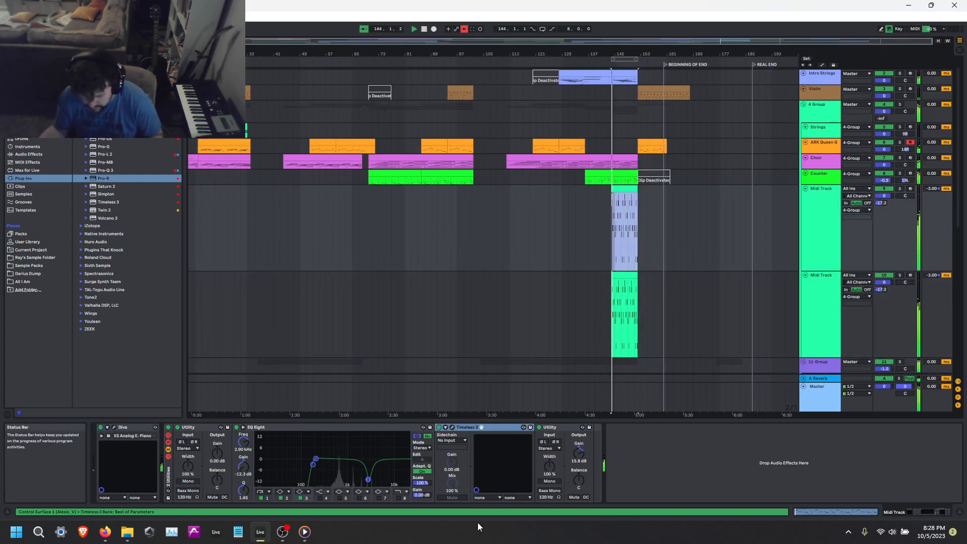
pyautogui.click(452, 427)
pyautogui.moveTo(578, 454); pyautogui.dragTo(579, 461)
pyautogui.click(539, 75)
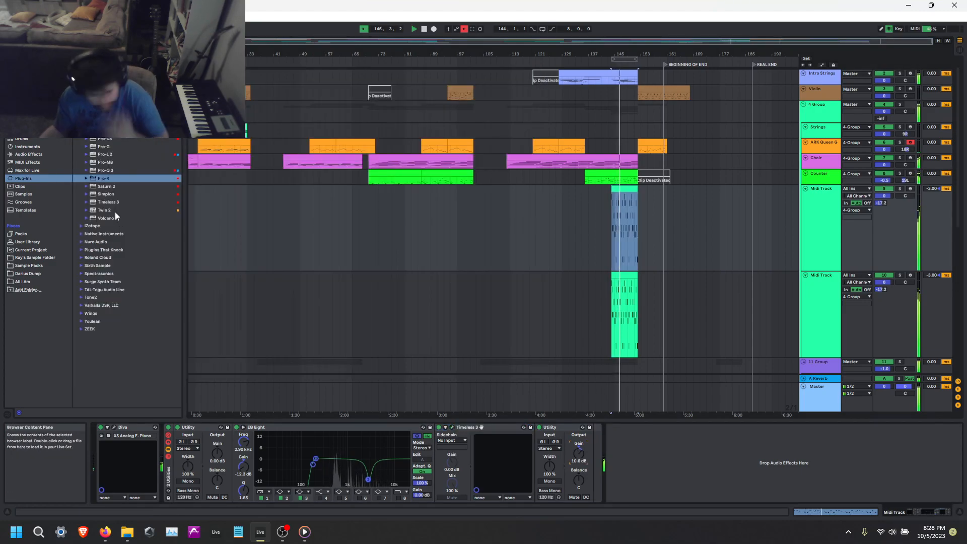
# Examine the notes and velocities of the Midi Track clip in the note editor.
pyautogui.click(629, 189)
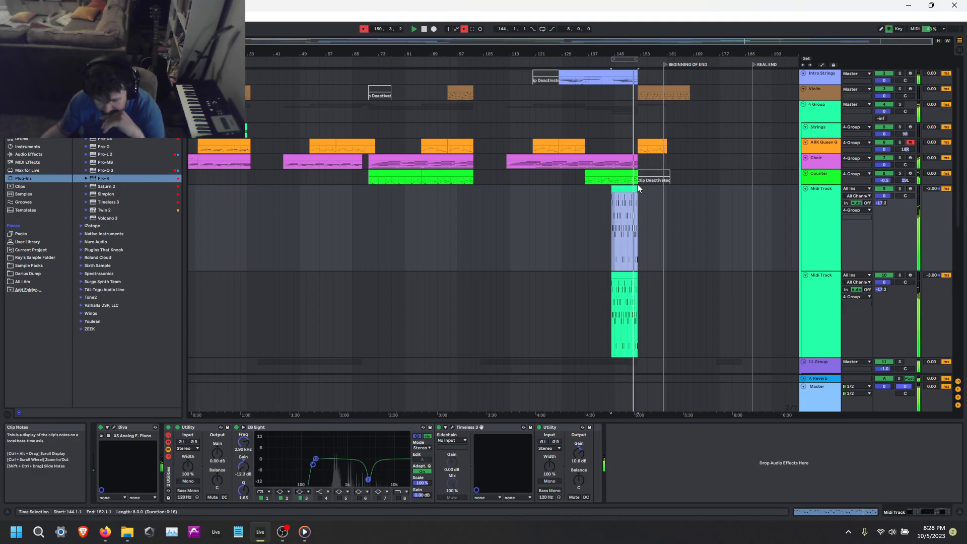
pyautogui.hotkey('shift', 'Tab')
pyautogui.click(762, 250)
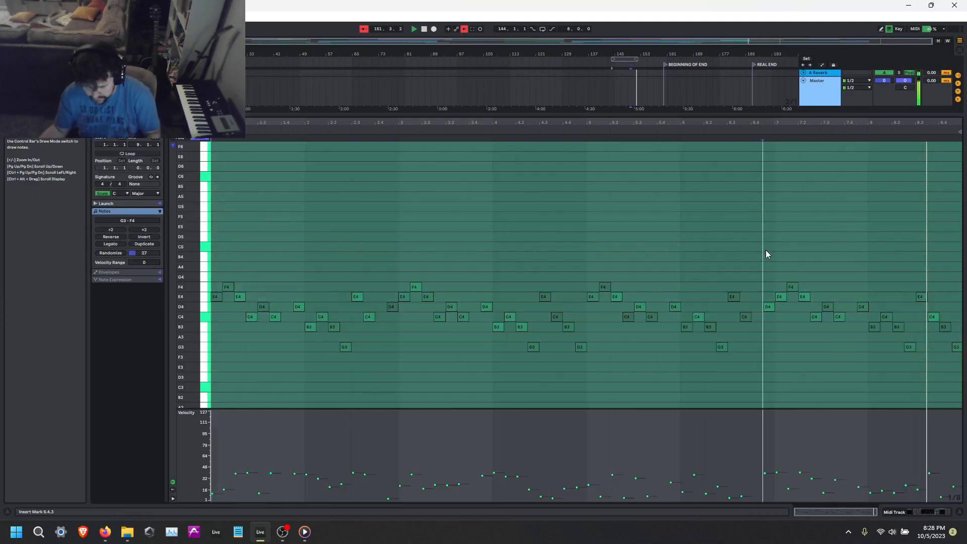
pyautogui.hotkey('shift', 'Tab')
pyautogui.click(833, 201)
pyautogui.hotkey('shift', 'Tab')
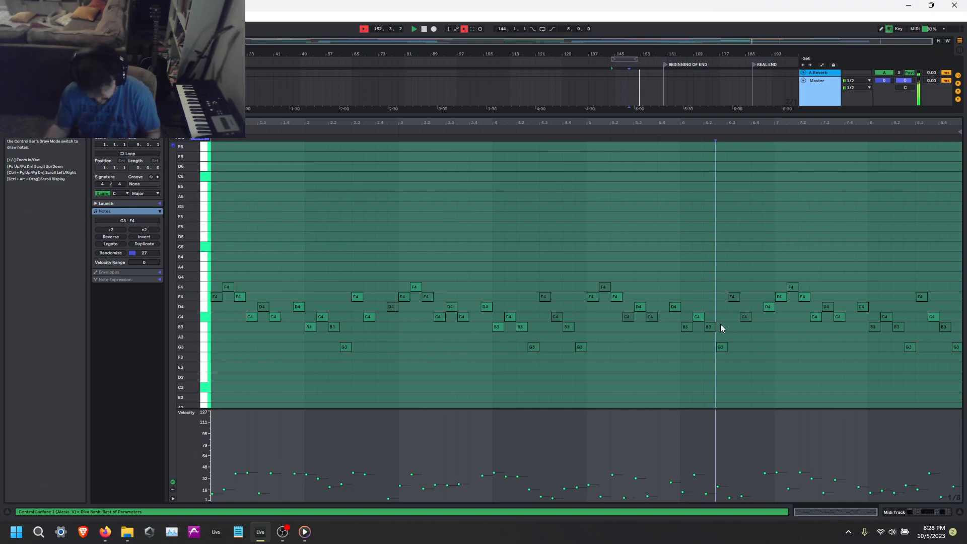
pyautogui.click(720, 324)
pyautogui.hotkey('shift', 'Tab')
# Solo both Midi Tracks and group them together.
pyautogui.scroll(5, 836, 249)
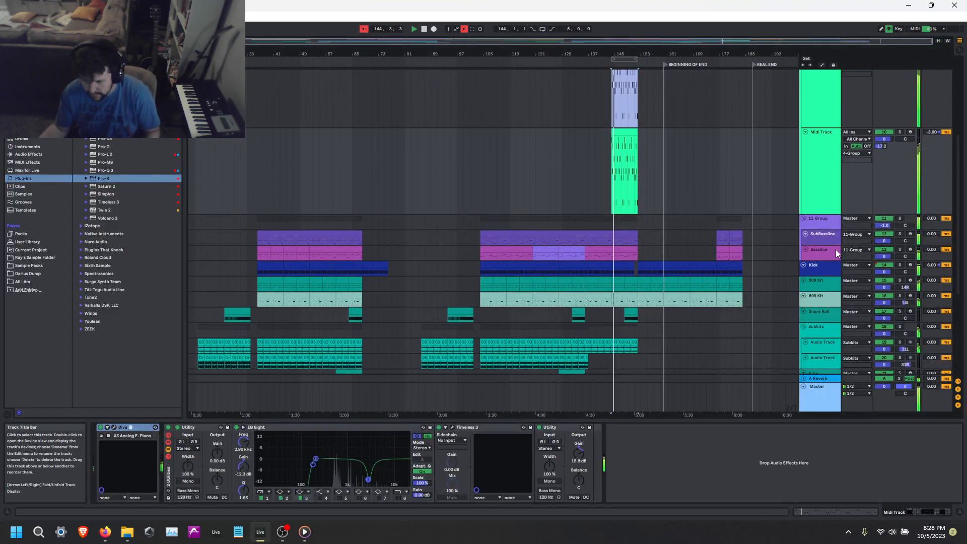
pyautogui.click(898, 198)
pyautogui.keyDown('ctrl'); pyautogui.click(900, 113); pyautogui.keyUp('ctrl')
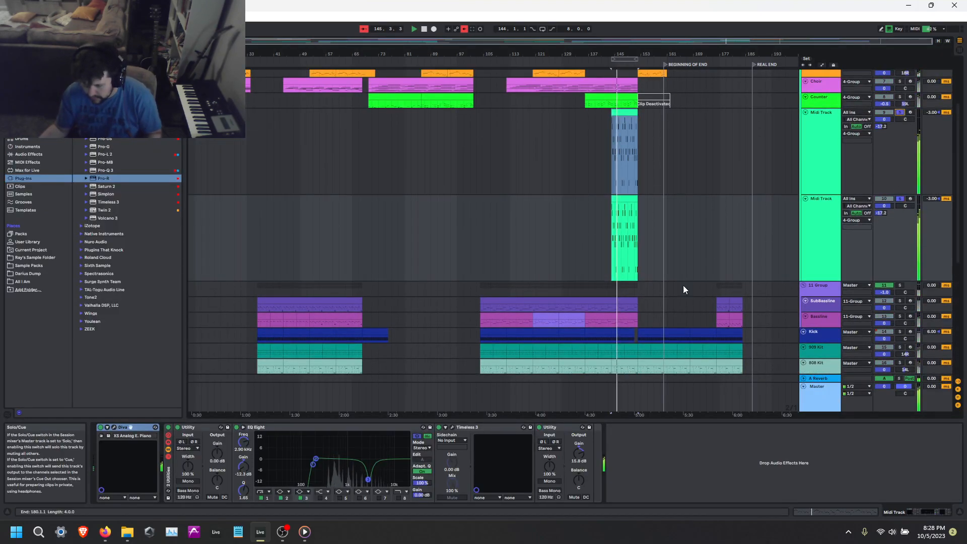
pyautogui.scroll(1, 836, 166)
pyautogui.click(832, 168)
pyautogui.keyDown('shift'); pyautogui.click(815, 249); pyautogui.keyUp('shift')
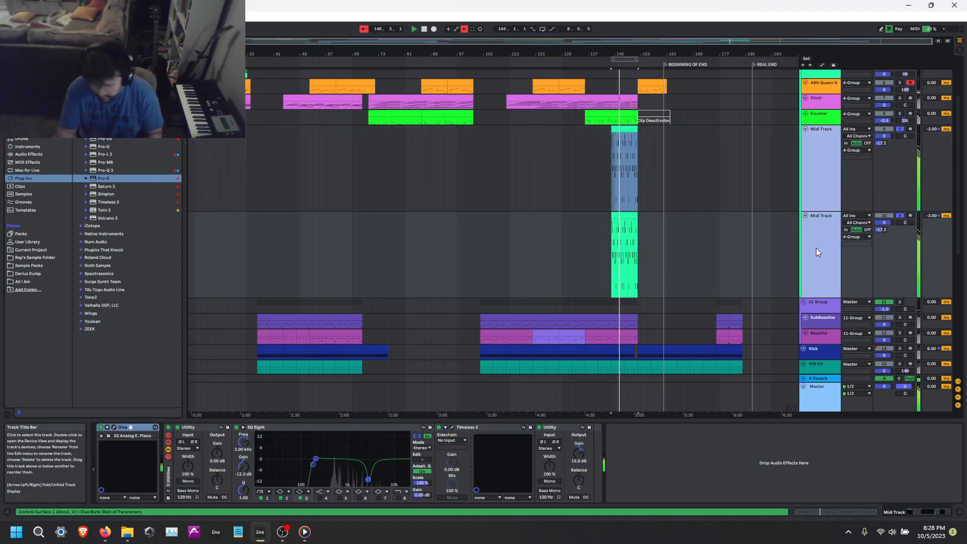
pyautogui.hotkey('ctrl', 'g')
# Add a Glue Compressor to the new group with Soft clipping on, threshold about -10.8 dB and makeup 4.25 dB.
pyautogui.click(818, 143)
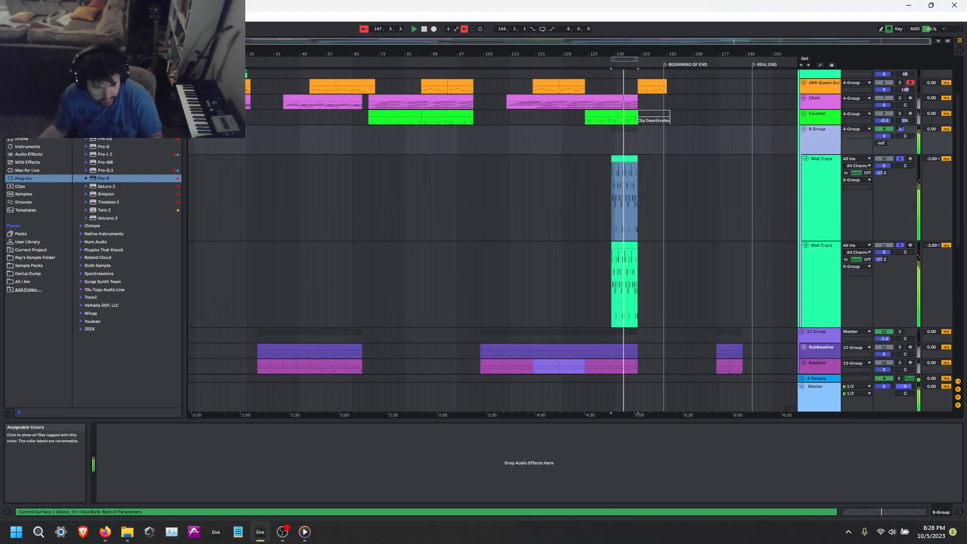
pyautogui.click(25, 74)
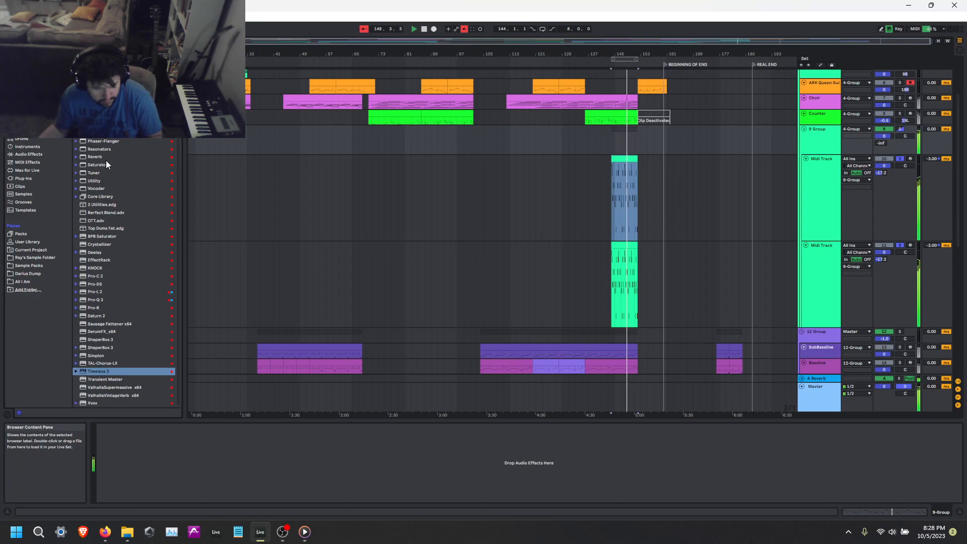
pyautogui.scroll(2, 124, 272)
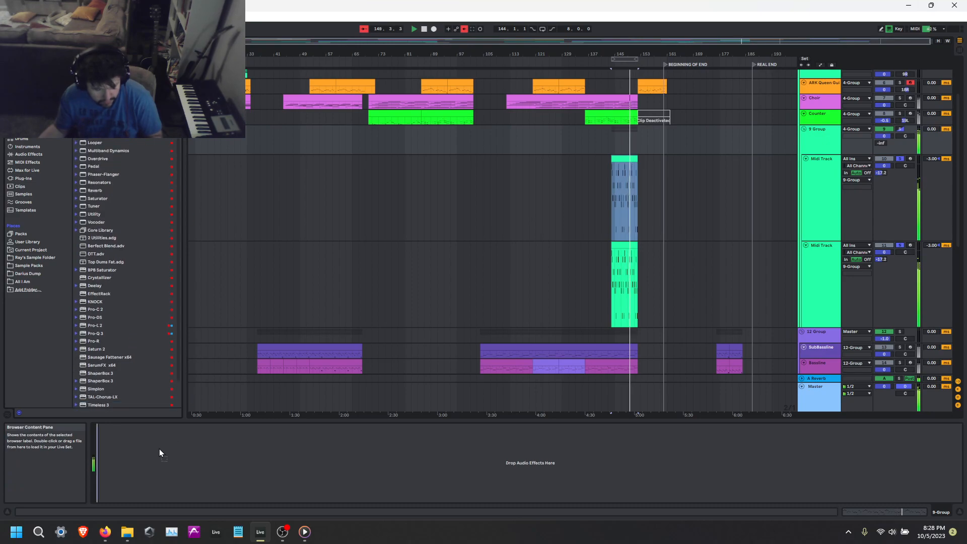
pyautogui.moveTo(98, 522); pyautogui.dragTo(155, 460)
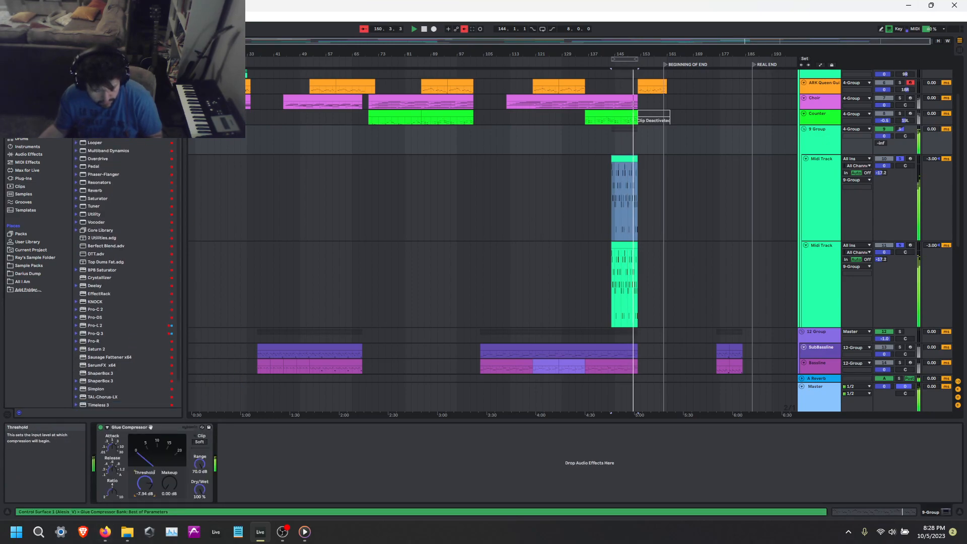
pyautogui.click(199, 442)
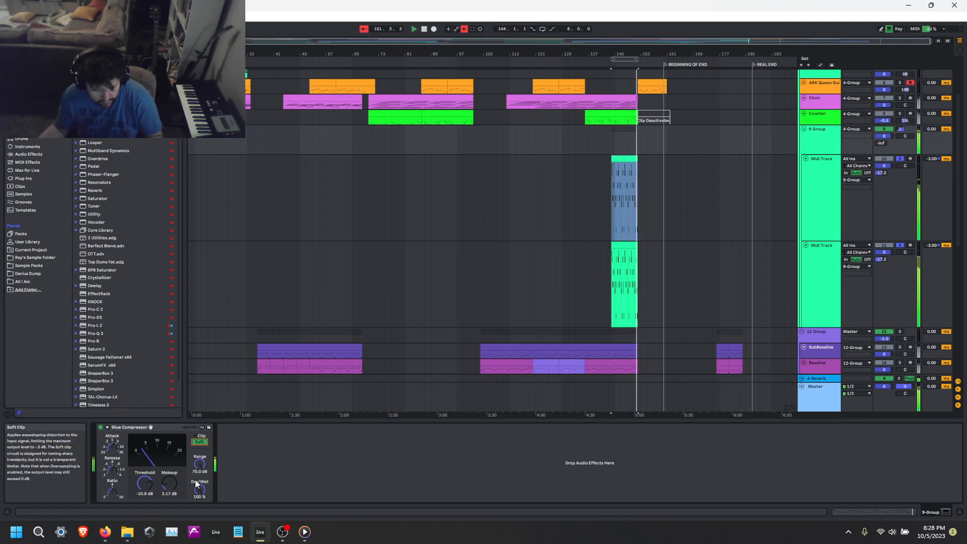
pyautogui.moveTo(169, 483); pyautogui.dragTo(169, 482)
# In the duplicate Midi Track's clip, layer copies of all the notes one octave higher and one octave lower.
pyautogui.press('space')
pyautogui.press('space')
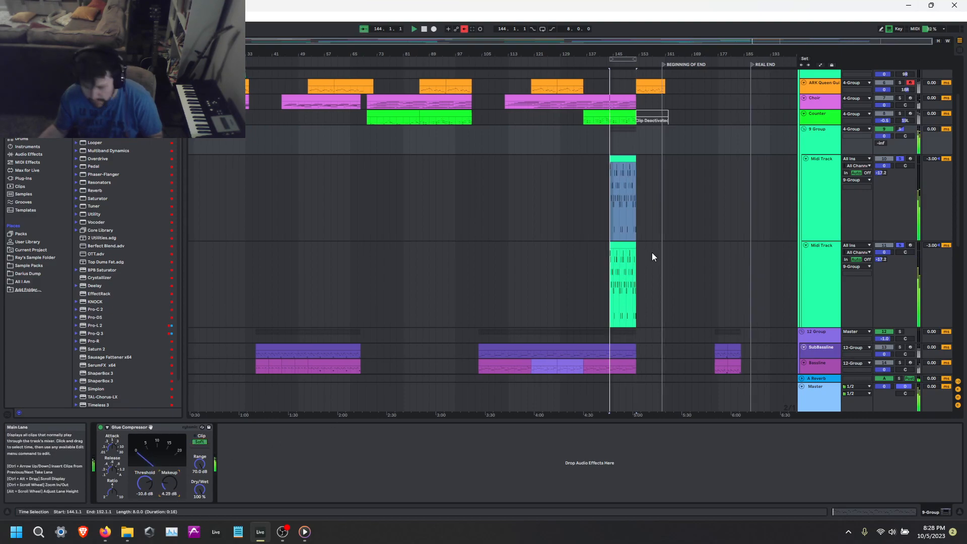
pyautogui.doubleClick(615, 248)
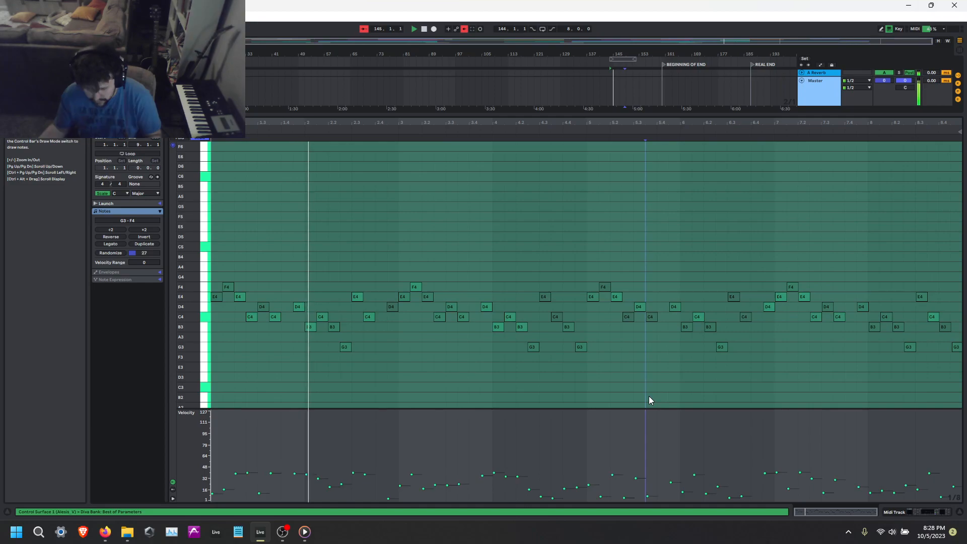
pyautogui.hotkey('ctrl', 'c')
pyautogui.hotkey('ctrl', 'v')
pyautogui.hotkey('shift', 'Up')
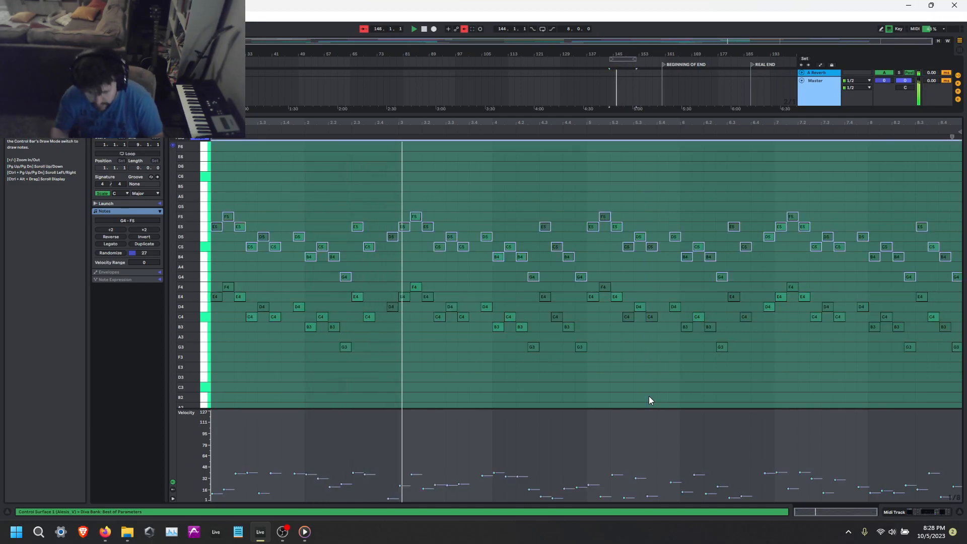
pyautogui.hotkey('ctrl', 'v')
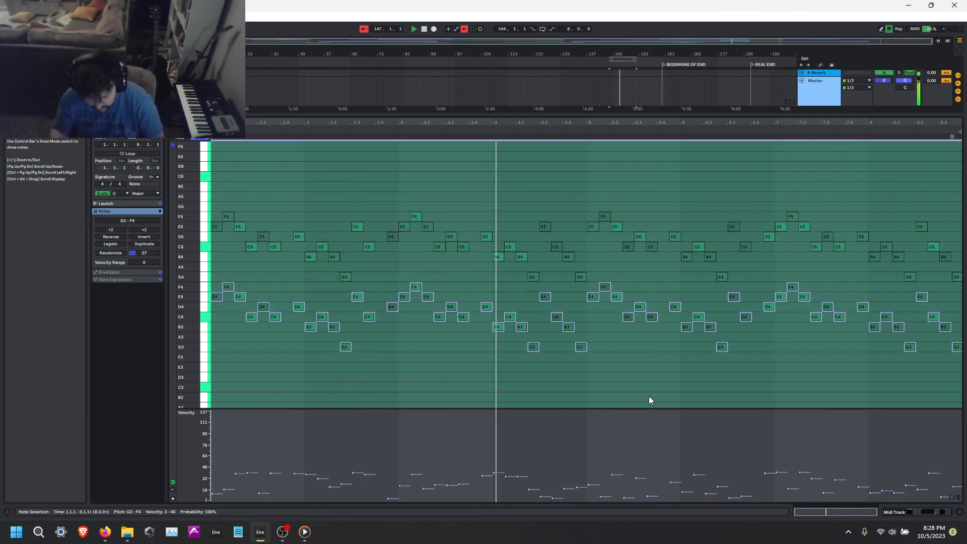
pyautogui.hotkey('shift', 'Down')
# Set the duplicate Midi Track's track delay to 17 ms and unsolo both Midi Tracks.
pyautogui.hotkey('shift', 'Tab')
pyautogui.scroll(2, 705, 180)
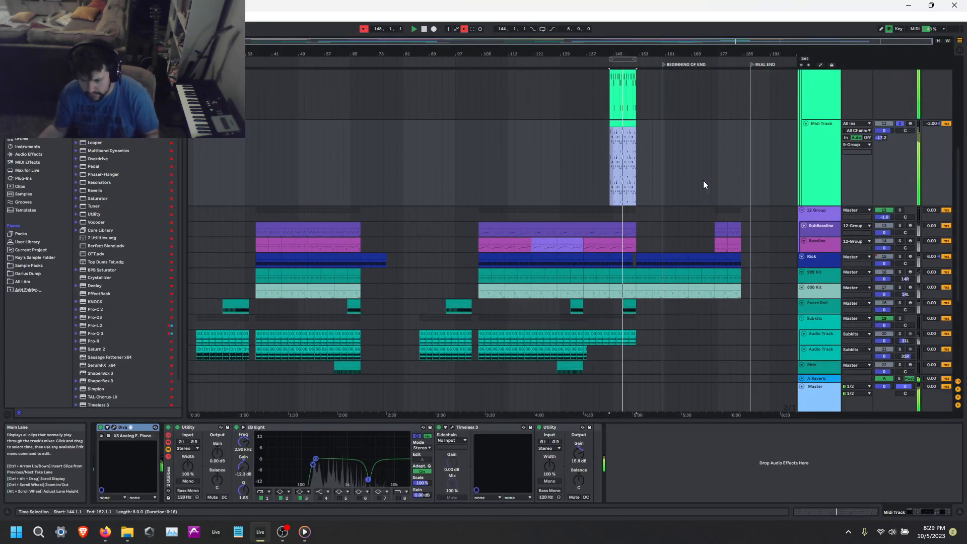
pyautogui.moveTo(931, 182); pyautogui.dragTo(932, 172)
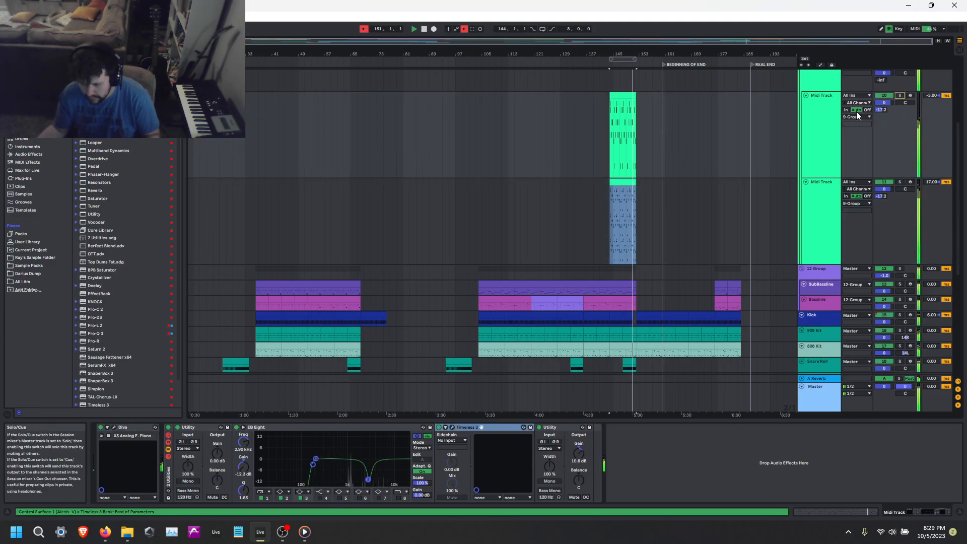
pyautogui.scroll(2, 745, 191)
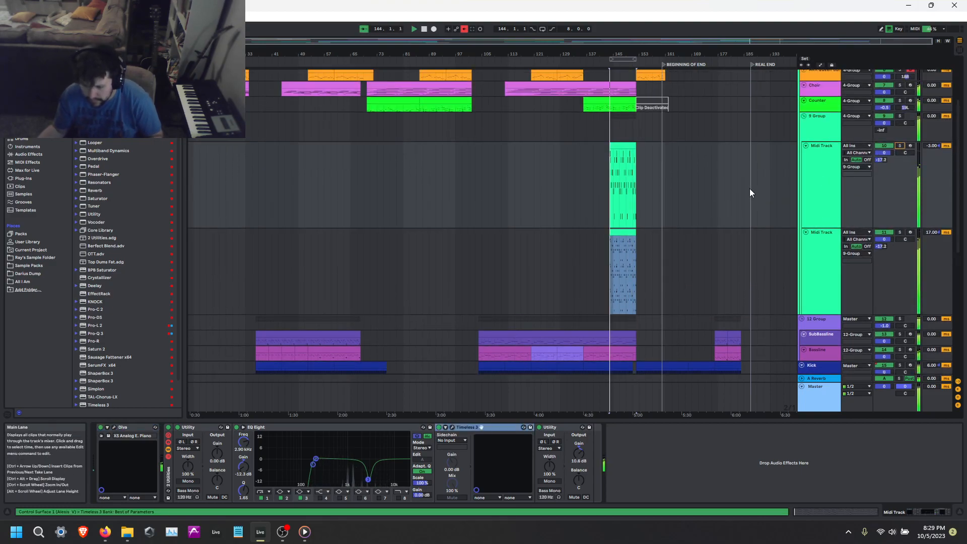
pyautogui.rightClick(827, 120)
pyautogui.click(844, 144)
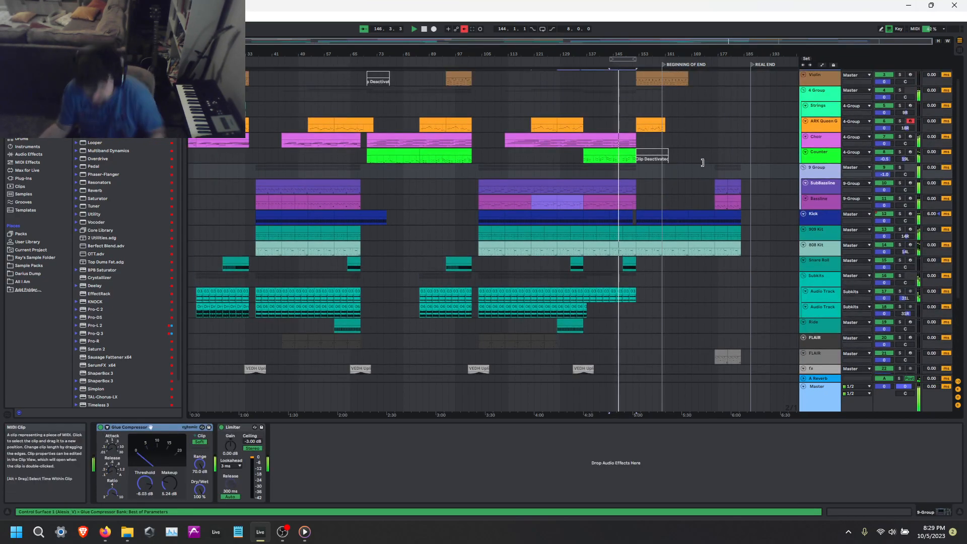
pyautogui.hotkey('ctrl', 'z')
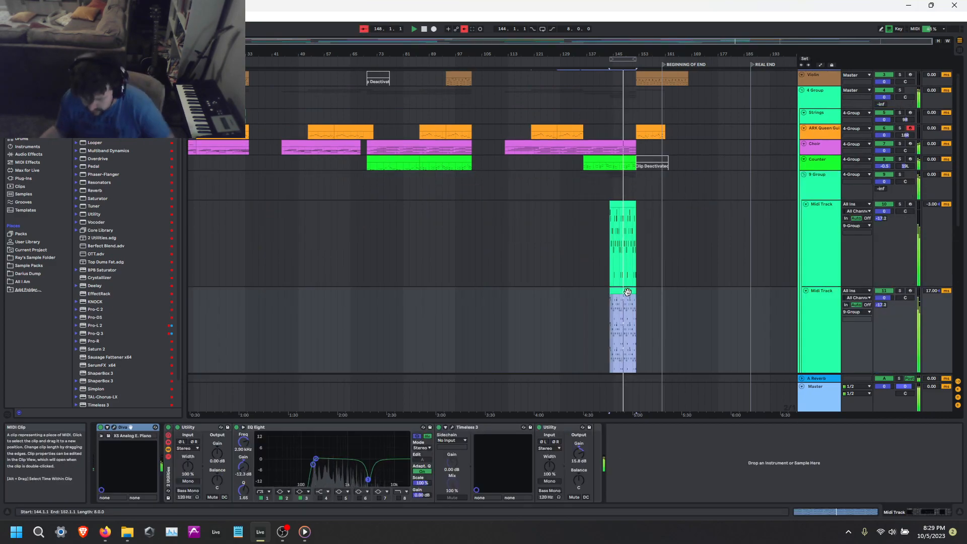
# Ungroup the two Midi Tracks and delete the duplicate one below the original.
pyautogui.rightClick(832, 190)
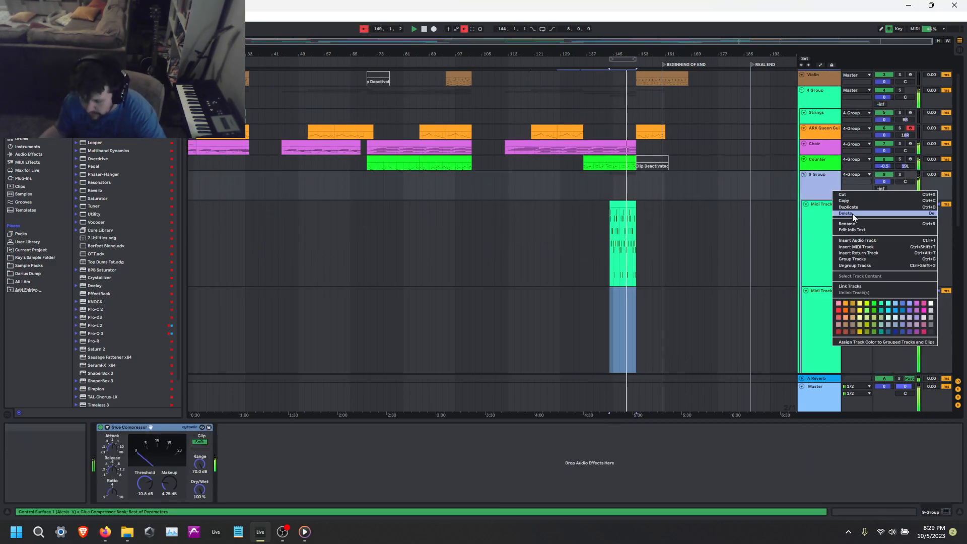
pyautogui.click(853, 267)
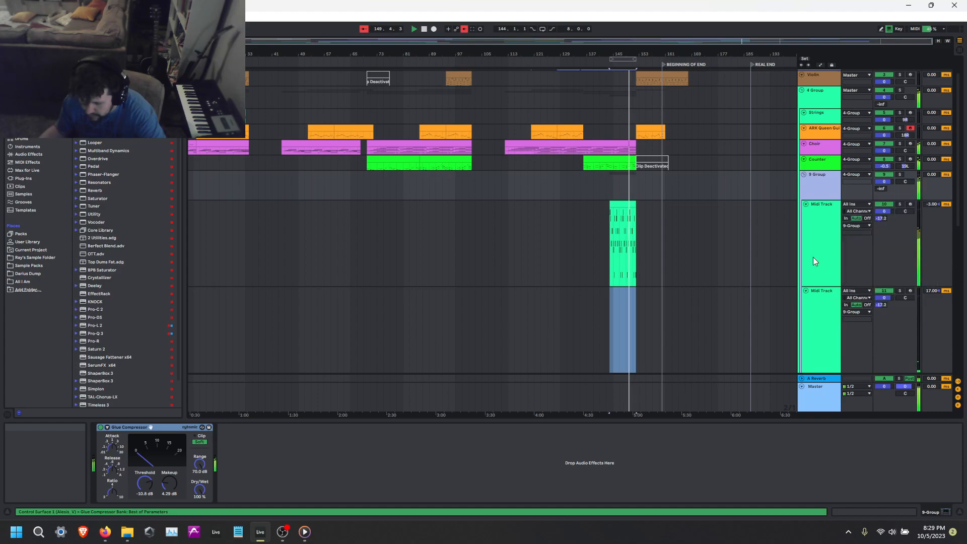
pyautogui.click(826, 275)
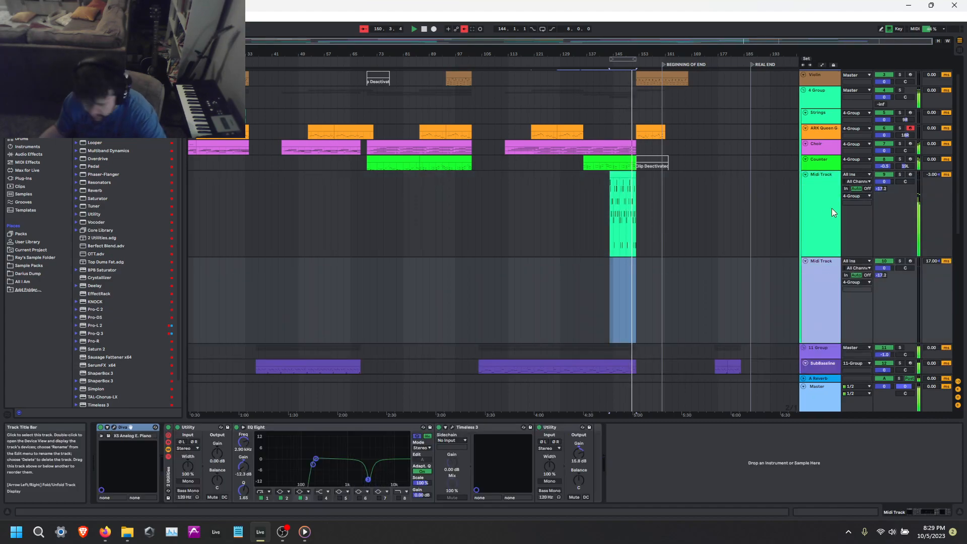
pyautogui.press('Delete')
# Try all notes of the remaining Midi Track clip one octave higher, at G5 to F6.
pyautogui.doubleClick(627, 176)
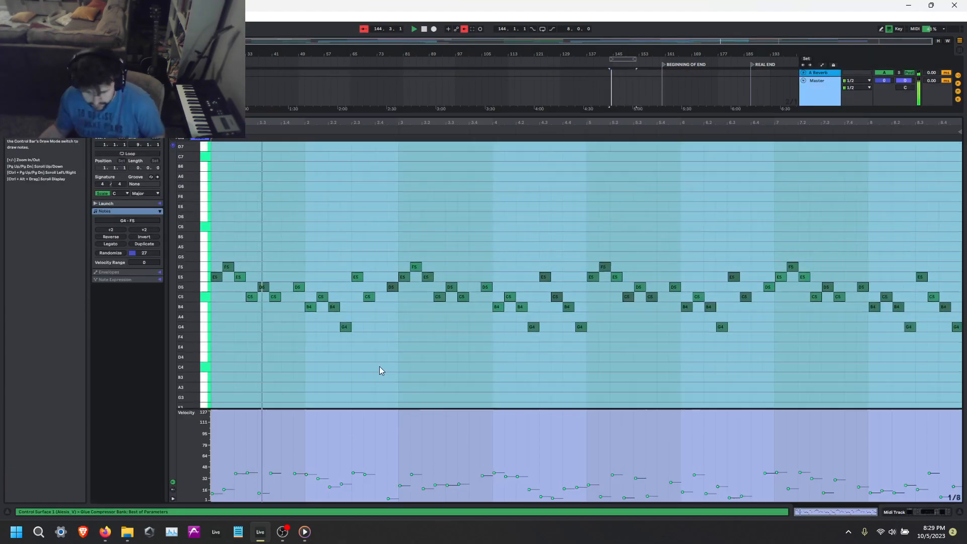
pyautogui.hotkey('shift', 'Tab')
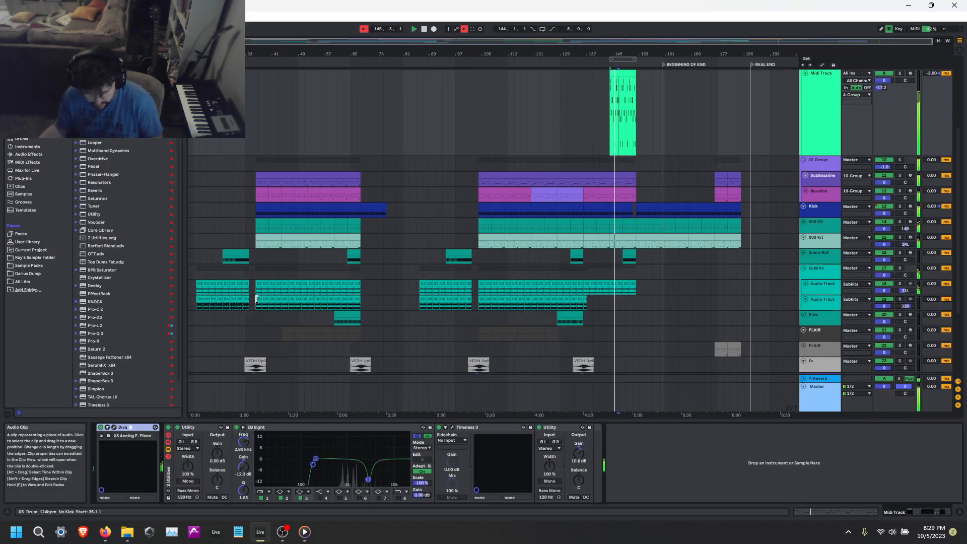
pyautogui.scroll(3, 654, 144)
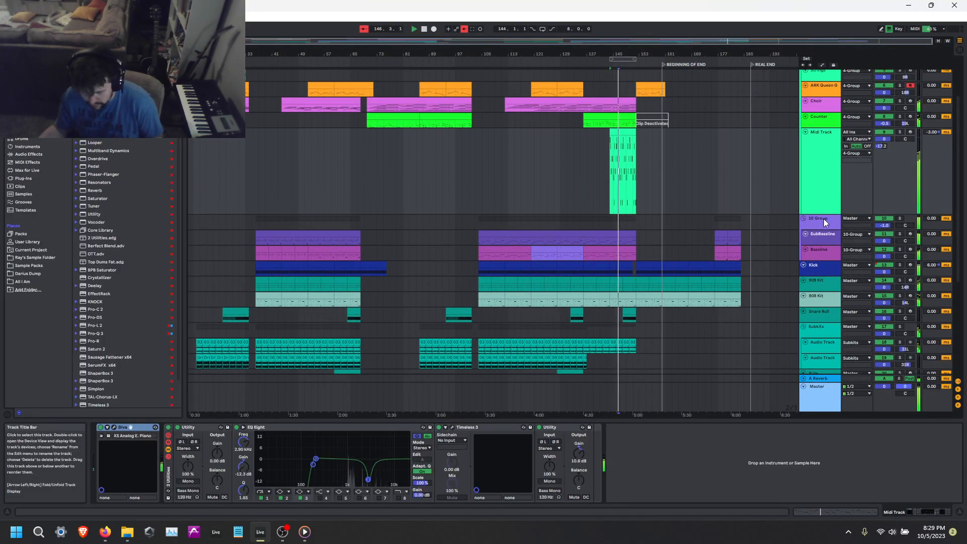
pyautogui.moveTo(824, 214); pyautogui.dragTo(824, 200)
pyautogui.doubleClick(615, 132)
pyautogui.hotkey('ctrl', 'a')
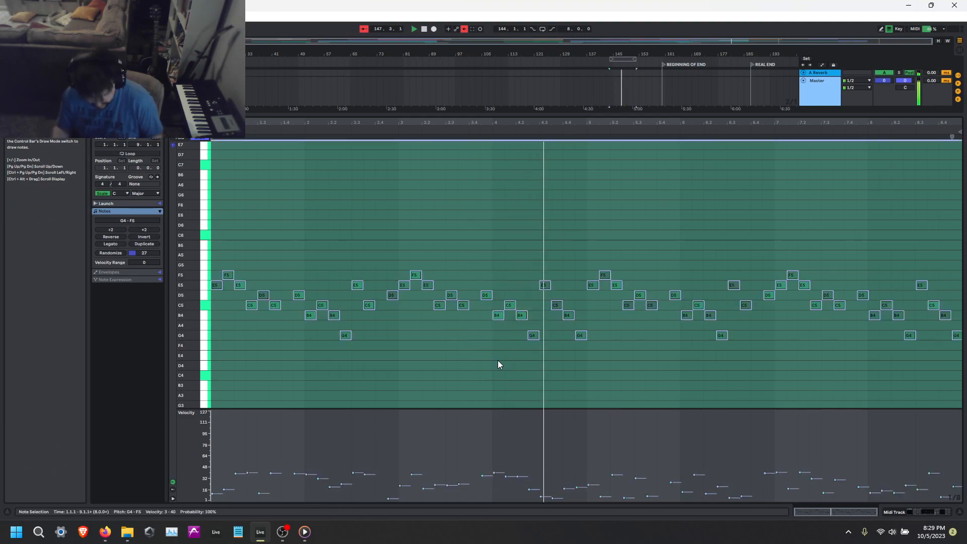
pyautogui.hotkey('shift', 'Up')
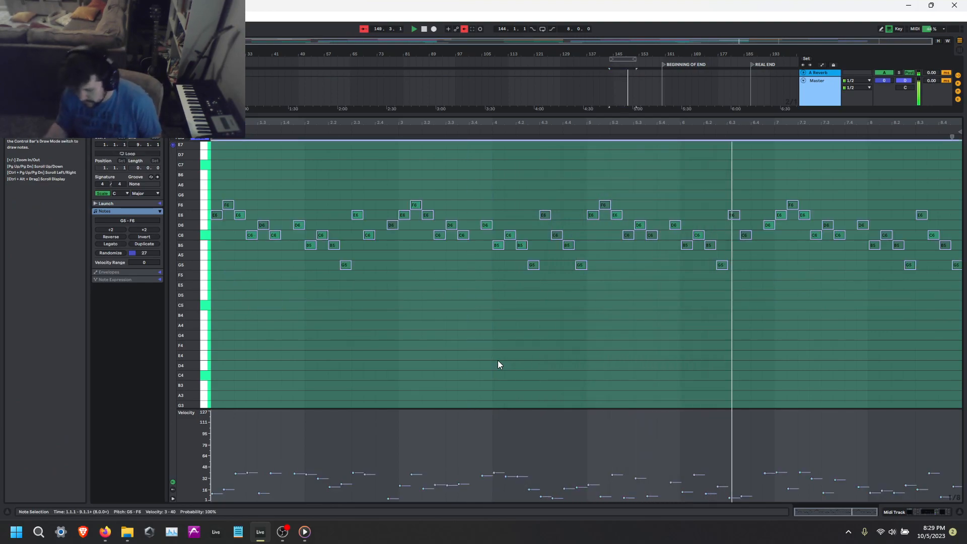
pyautogui.hotkey('shift', 'Tab')
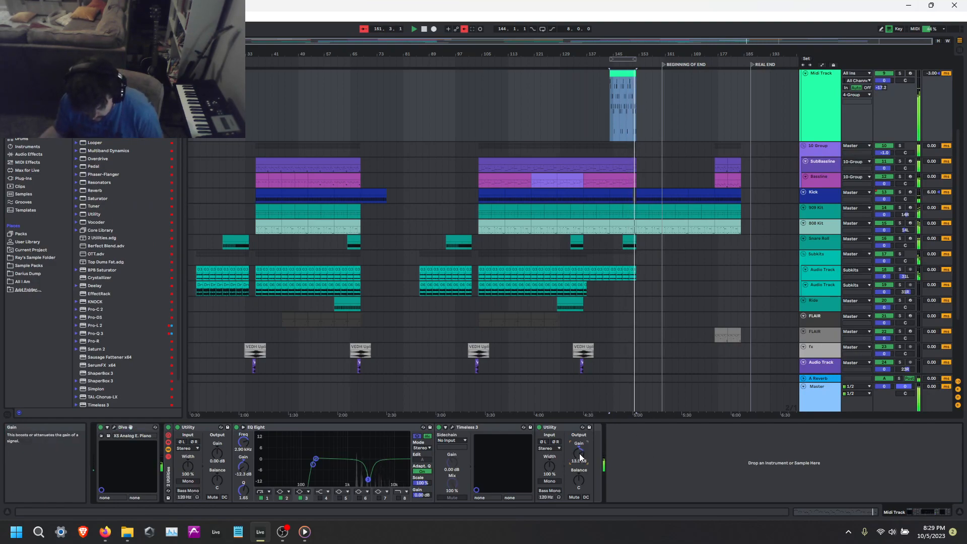
# Lower all the Midi Track clip's notes to the G3–F4 range and set the last Utility's output gain to 11.7 dB.
pyautogui.click(623, 106)
pyautogui.hotkey('shift', 'Tab')
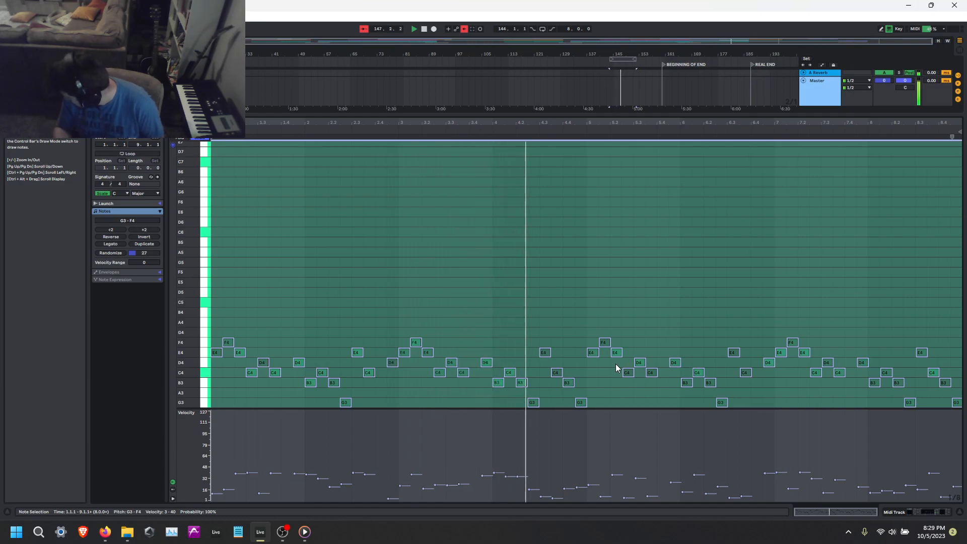
pyautogui.hotkey('shift', 'Tab')
pyautogui.moveTo(580, 451); pyautogui.dragTo(580, 457)
# Try layering a copy of the clip's notes one octave lower, at G2 to F3.
pyautogui.click(618, 73)
pyautogui.hotkey('shift', 'Tab')
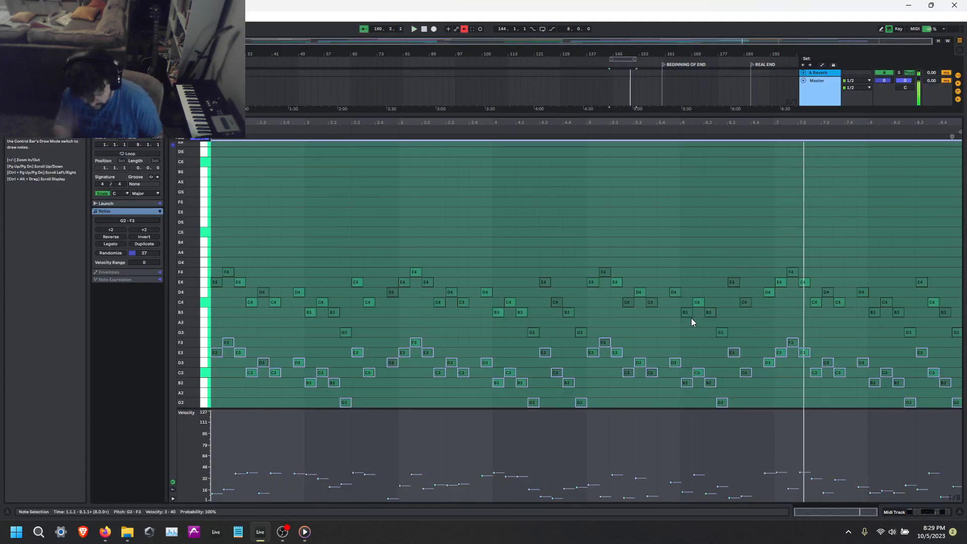
pyautogui.hotkey('shift', 'Tab')
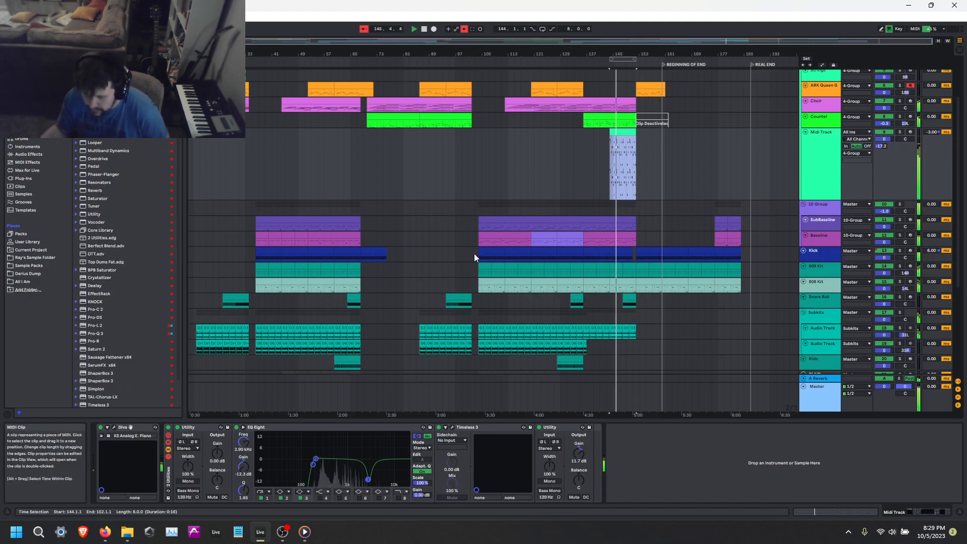
# Transpose all the clip's notes down one octave to G2–F3 and set every velocity to 73.
pyautogui.hotkey('shift', 'Tab')
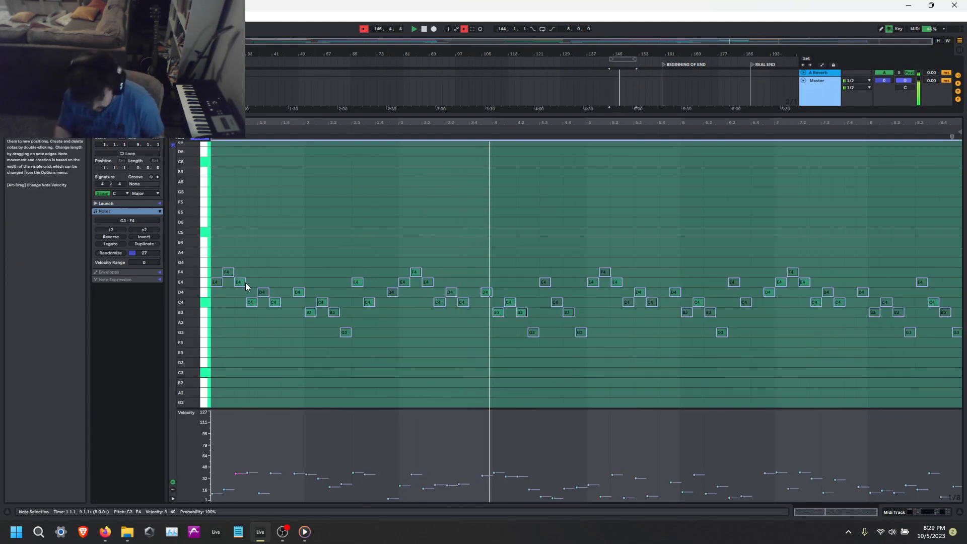
pyautogui.hotkey('shift', 'Down')
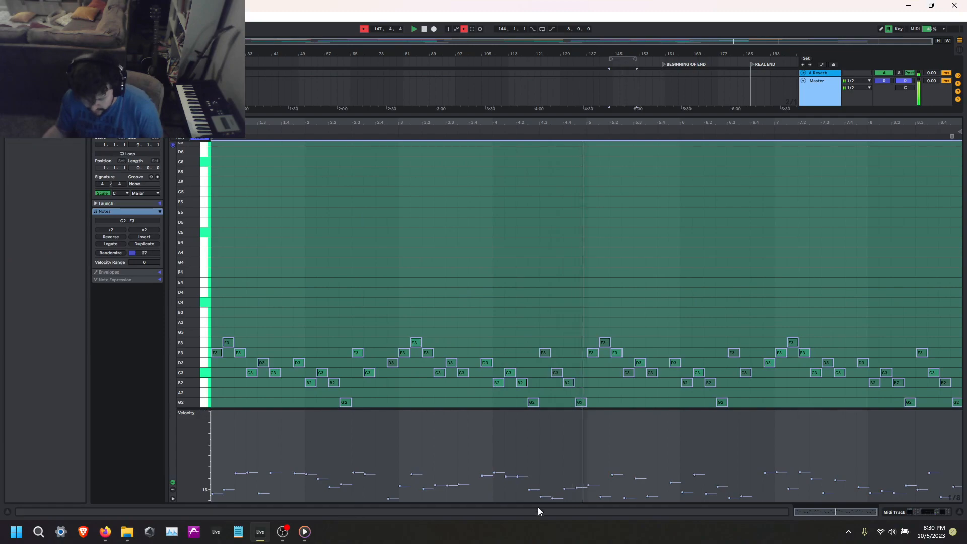
pyautogui.moveTo(522, 477)
pyautogui.mouseDown()
pyautogui.moveTo(521, 500)
pyautogui.moveTo(522, 448)
pyautogui.mouseUp()
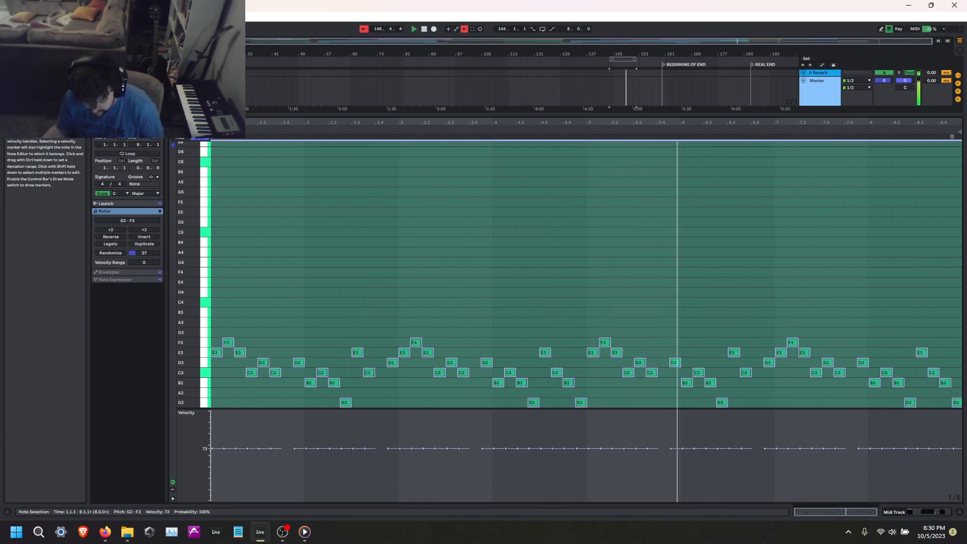
pyautogui.click(685, 462)
# Move the EQ Eight's low-end filter point to 278 Hz and set the last Utility's output gain to 9.44 dB.
pyautogui.hotkey('shift', 'Tab')
pyautogui.scroll(1, 686, 302)
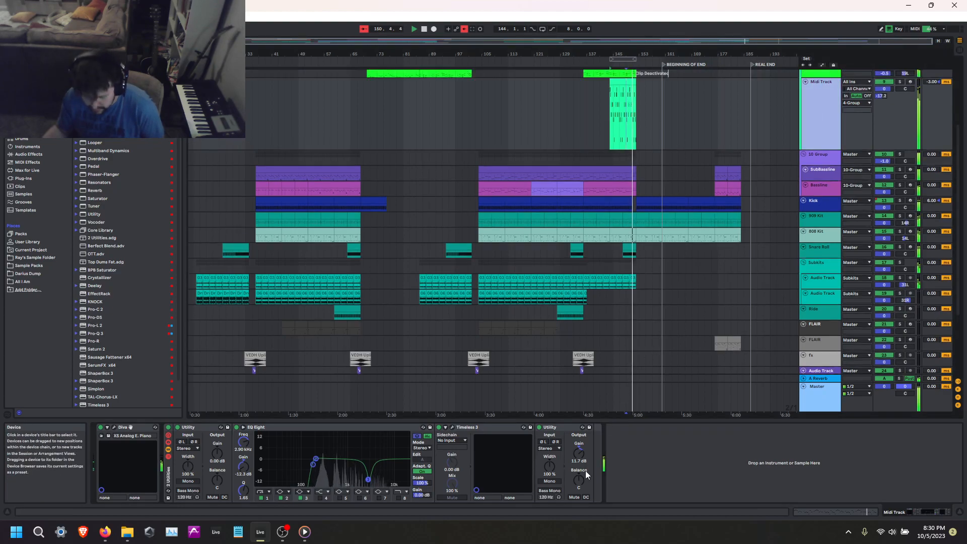
pyautogui.moveTo(312, 464); pyautogui.dragTo(320, 464)
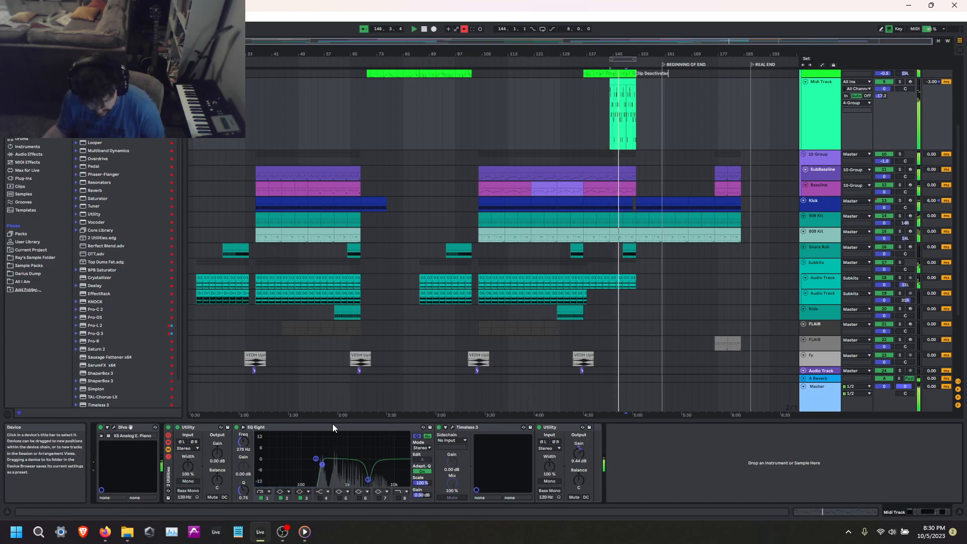
# Duplicate the EQ Eight and, in the copy, switch filter 3 off and use filter 4 for a 5.33 dB boost at 1.78 kHz.
pyautogui.click(360, 428)
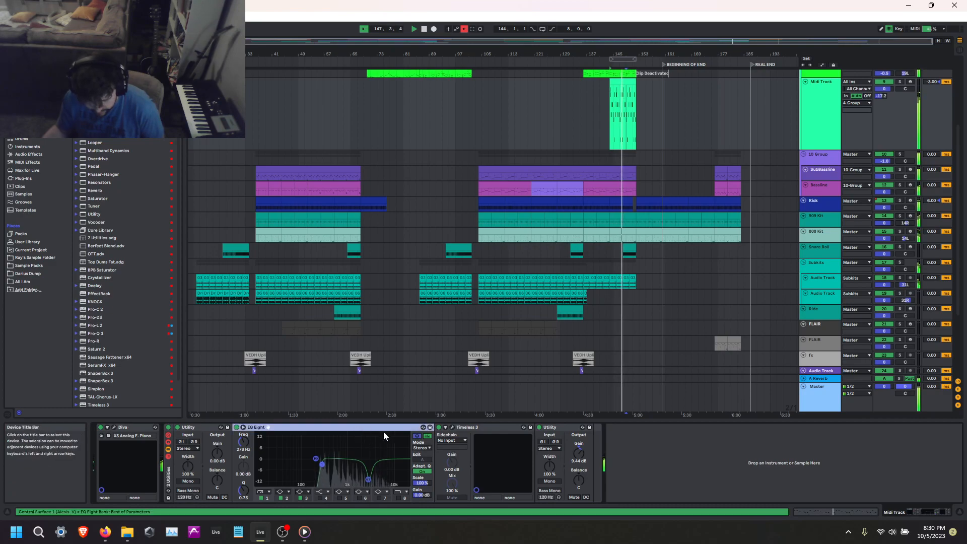
pyautogui.hotkey('ctrl', 'd')
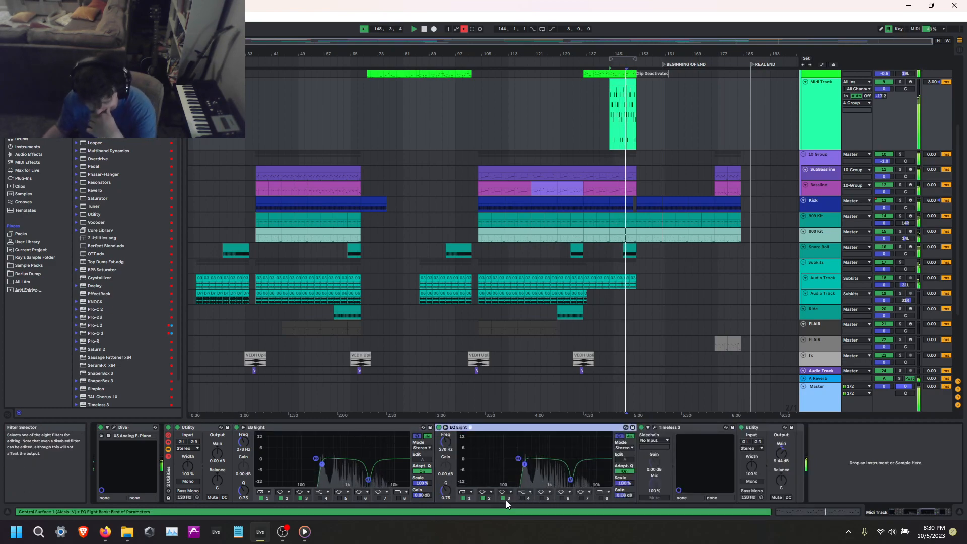
pyautogui.click(503, 499)
pyautogui.click(523, 498)
pyautogui.moveTo(555, 449)
pyautogui.mouseDown()
pyautogui.moveTo(537, 466)
pyautogui.moveTo(561, 452)
pyautogui.mouseUp()
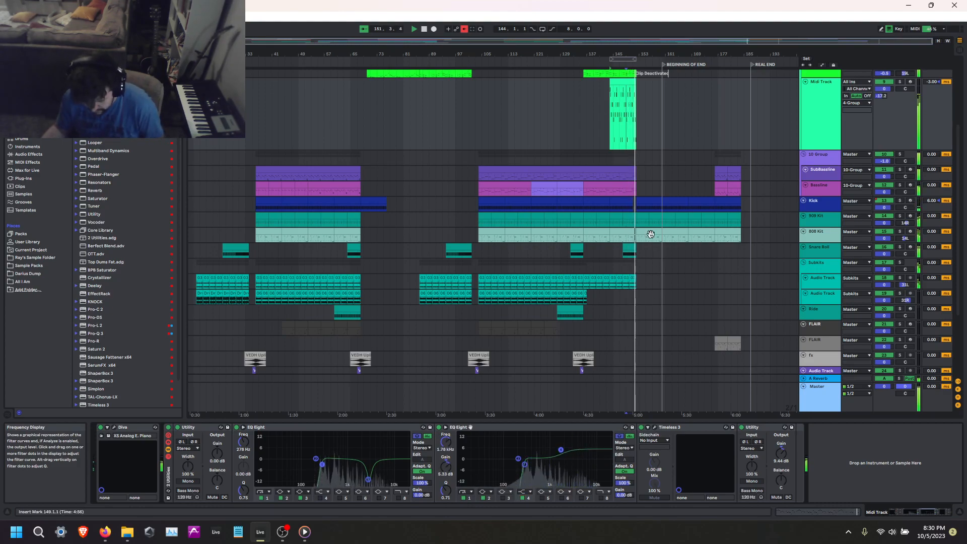
# Extend the Midi Track clip slightly past bar 152 and add a closing C2 note at 9.1.1.
pyautogui.doubleClick(624, 82)
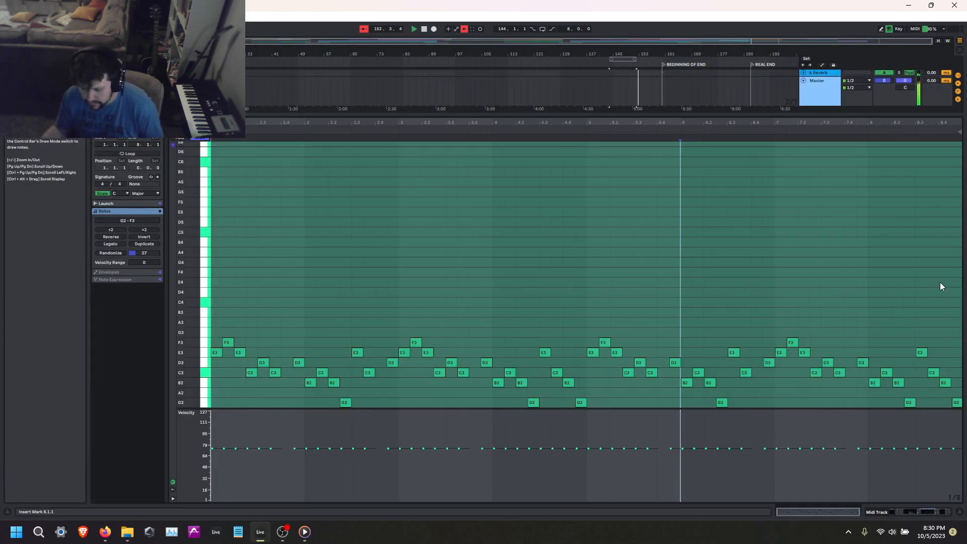
pyautogui.hotkey('shift', 'Tab')
pyautogui.moveTo(636, 74); pyautogui.dragTo(640, 73)
pyautogui.hotkey('shift', 'Tab')
pyautogui.scroll(-5, 880, 307)
pyautogui.click(874, 337)
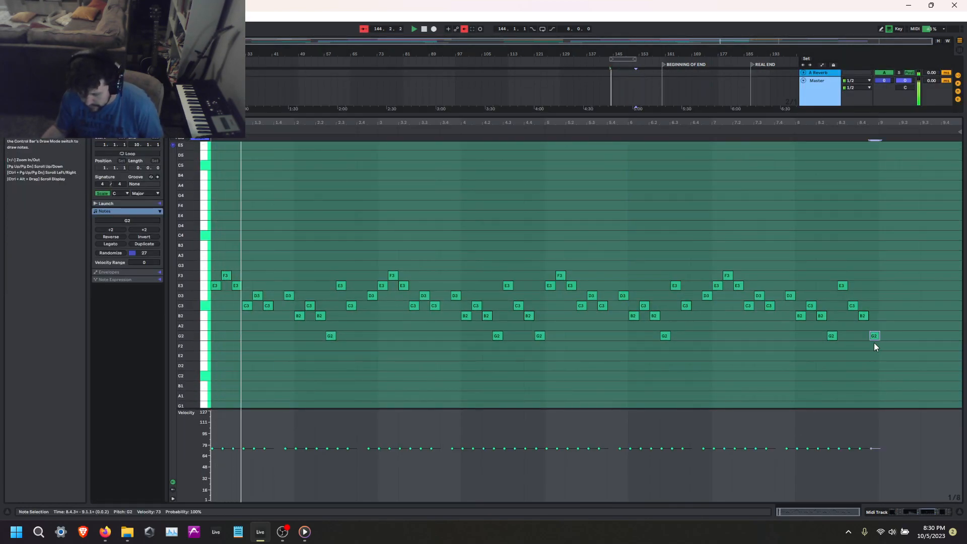
pyautogui.click(848, 286)
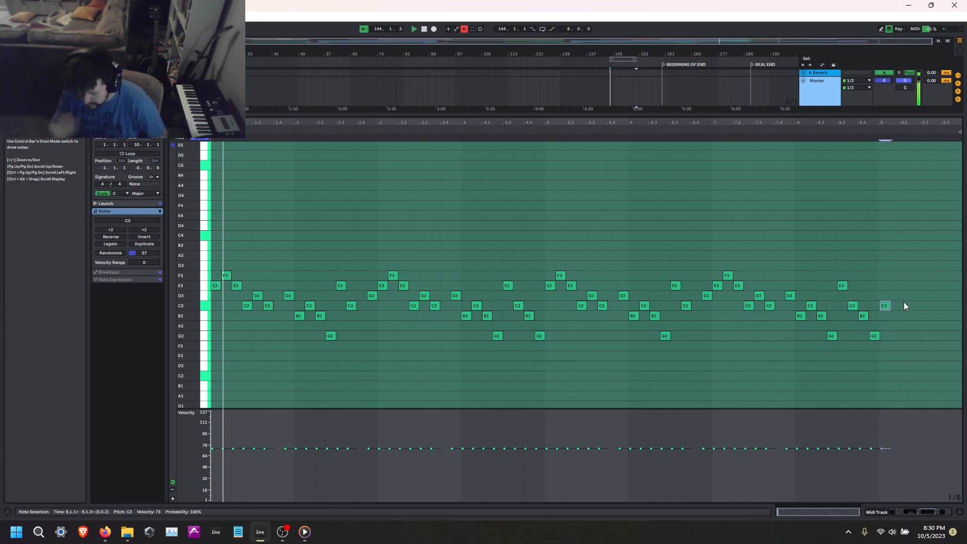
pyautogui.hotkey('shift', 'Down')
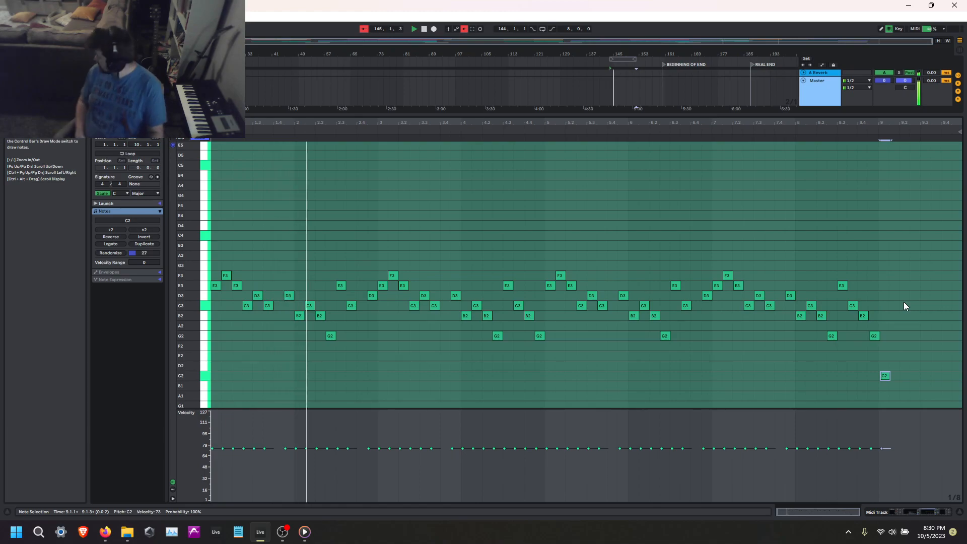
pyautogui.hotkey('shift', 'Tab')
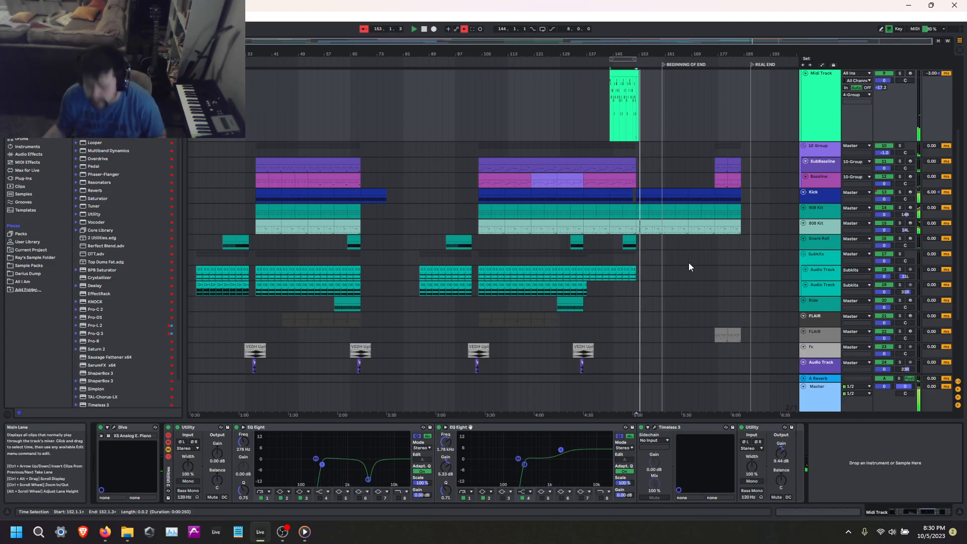
# Play the arrangement from the start of the last Bassline clip.
pyautogui.scroll(2, 690, 262)
pyautogui.click(722, 208)
pyautogui.press('space')
pyautogui.press('space')
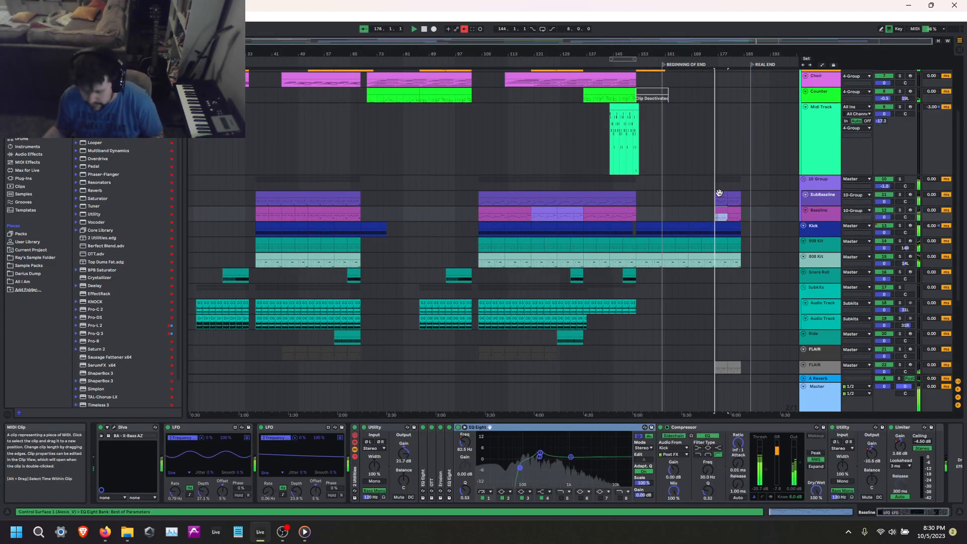
# Try transposing all notes of the Bassline clip at bar 176 up one octave.
pyautogui.hotkey('shift', 'Tab')
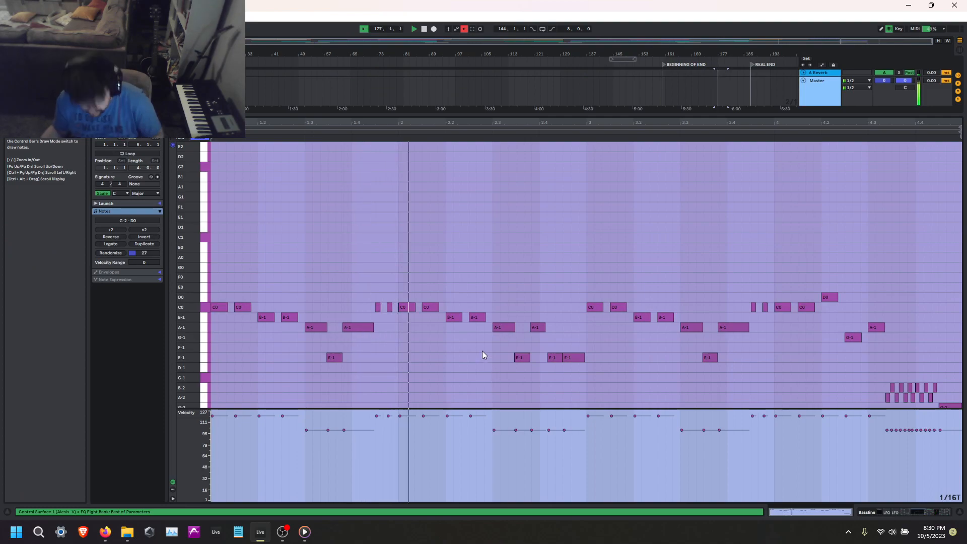
pyautogui.hotkey('shift', 'Tab')
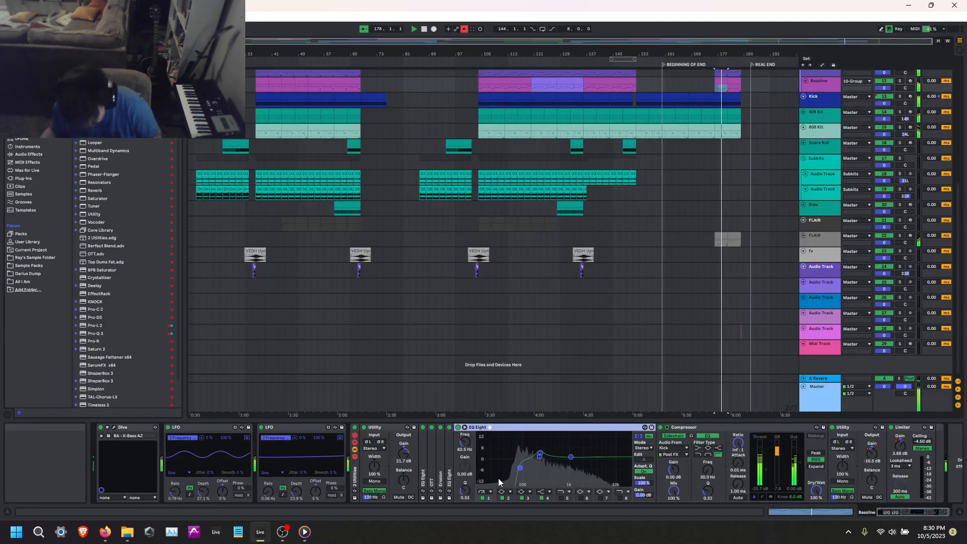
pyautogui.doubleClick(721, 78)
pyautogui.hotkey('ctrl', 'a')
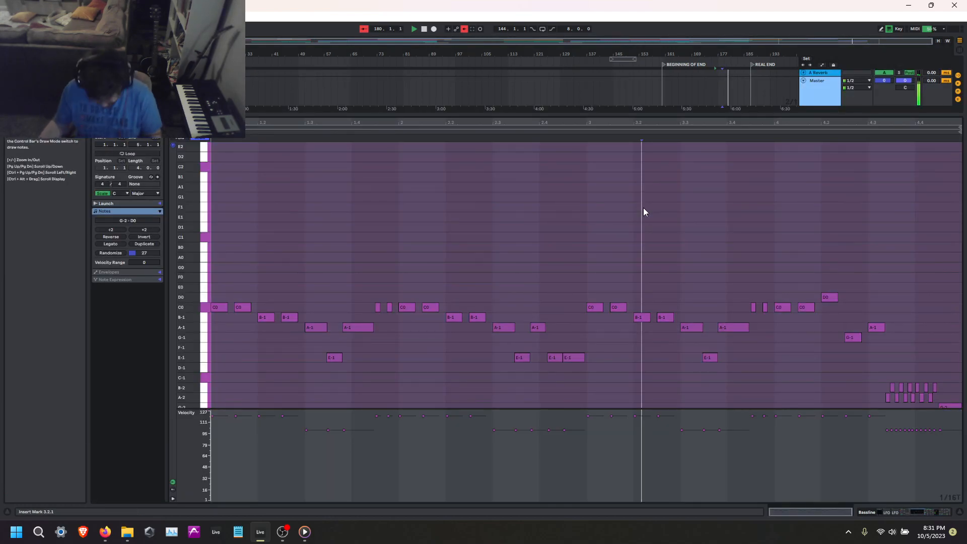
pyautogui.hotkey('shift', 'Tab')
pyautogui.scroll(1, 643, 207)
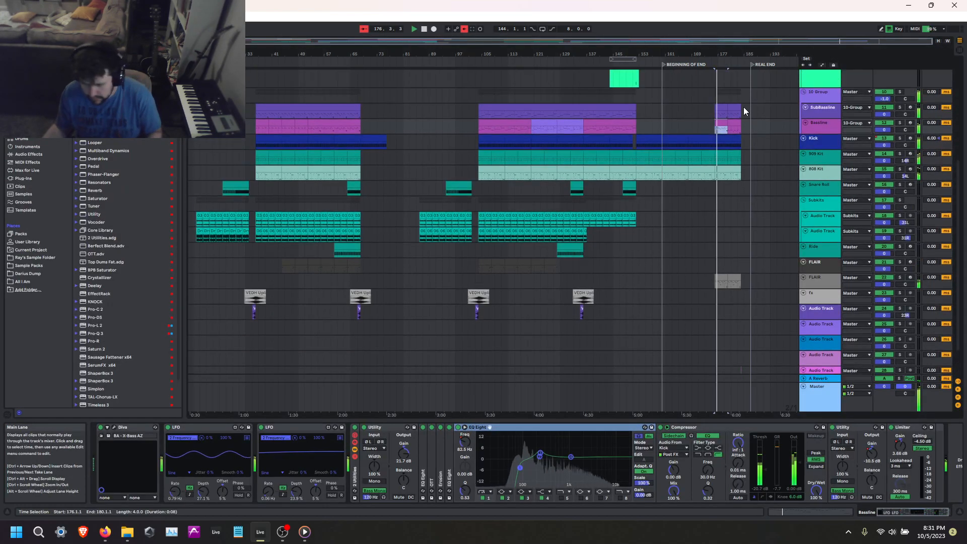
pyautogui.hotkey('shift', 'Tab')
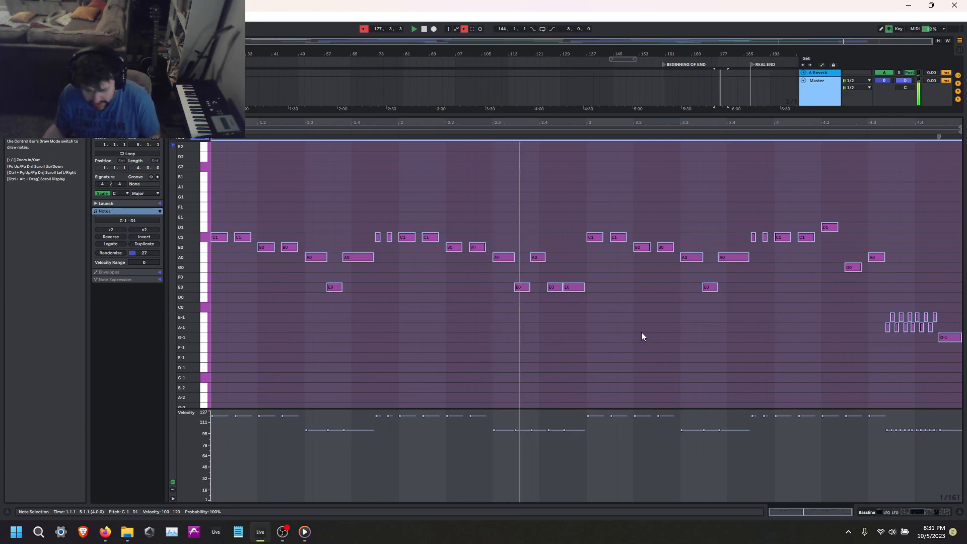
# Transpose the Bassline clip's selected notes back down one octave and return to the device view.
pyautogui.hotkey('shift', 'Down')
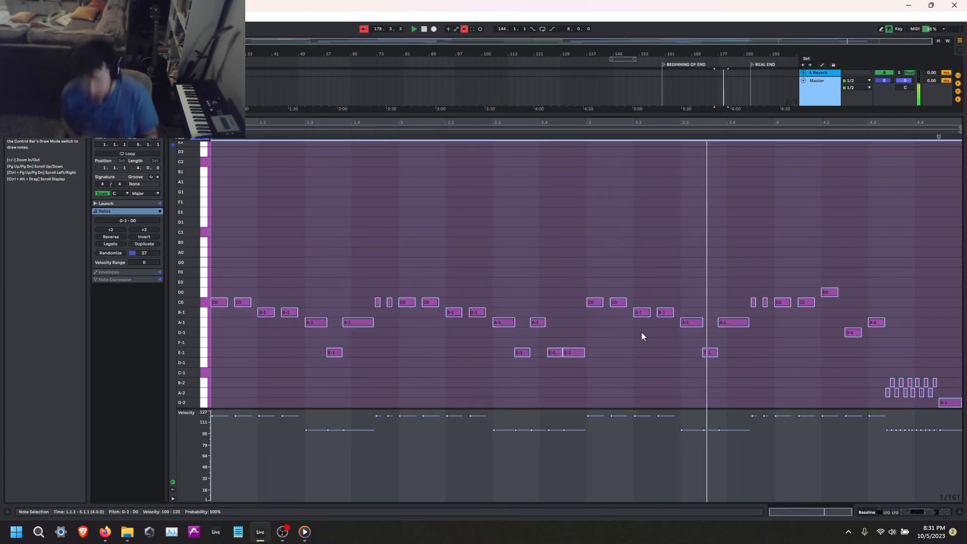
pyautogui.moveTo(895, 431); pyautogui.dragTo(872, 283)
pyautogui.hotkey('shift', 'Tab')
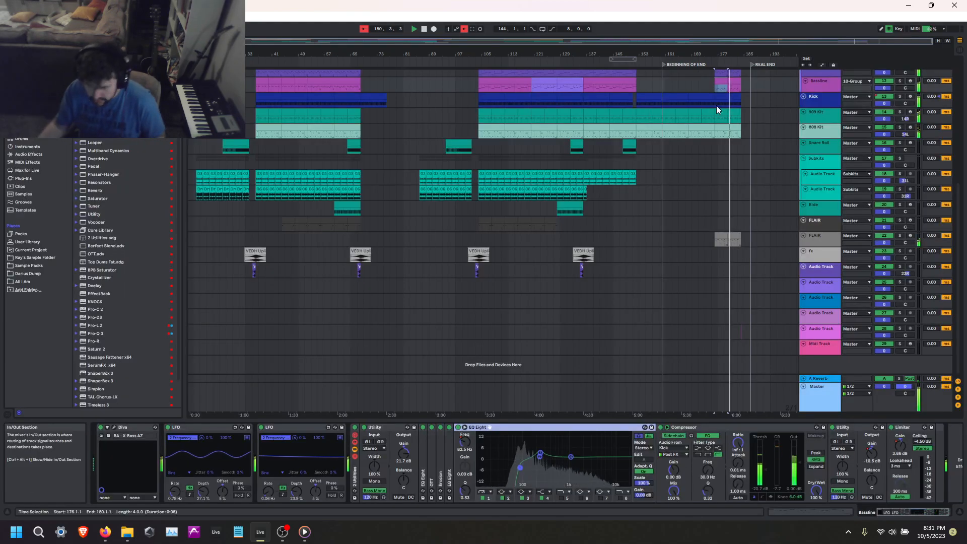
# Try shortening the last SubBassline clip to end at bar 183 and play the ending to hear it.
pyautogui.scroll(2, 772, 177)
pyautogui.click(771, 180)
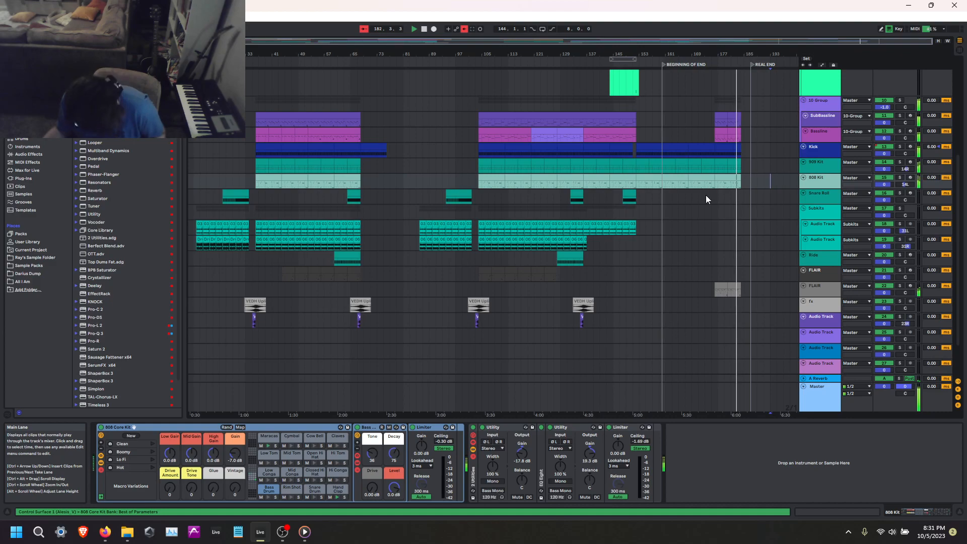
pyautogui.click(734, 116)
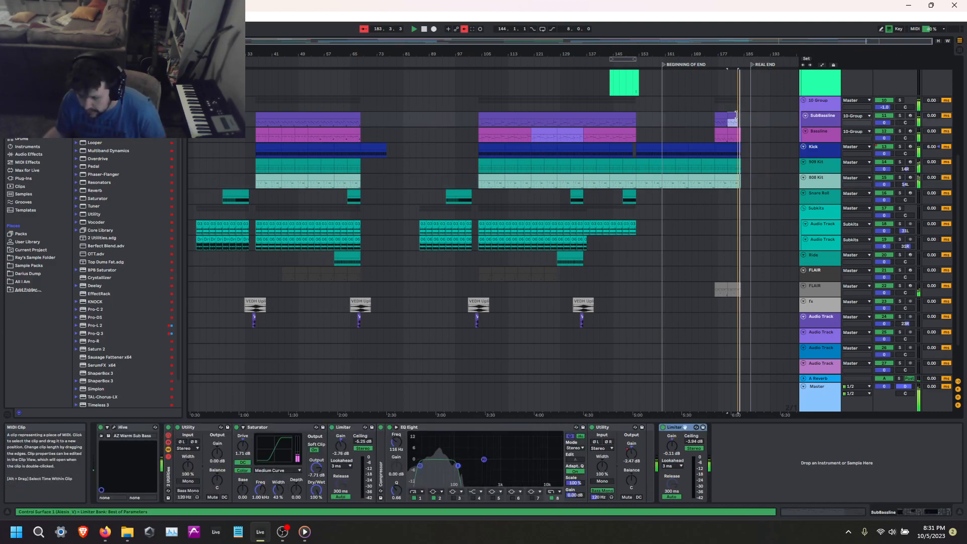
pyautogui.press('space')
pyautogui.press('space')
pyautogui.scroll(6, 736, 115)
pyautogui.click(581, 119)
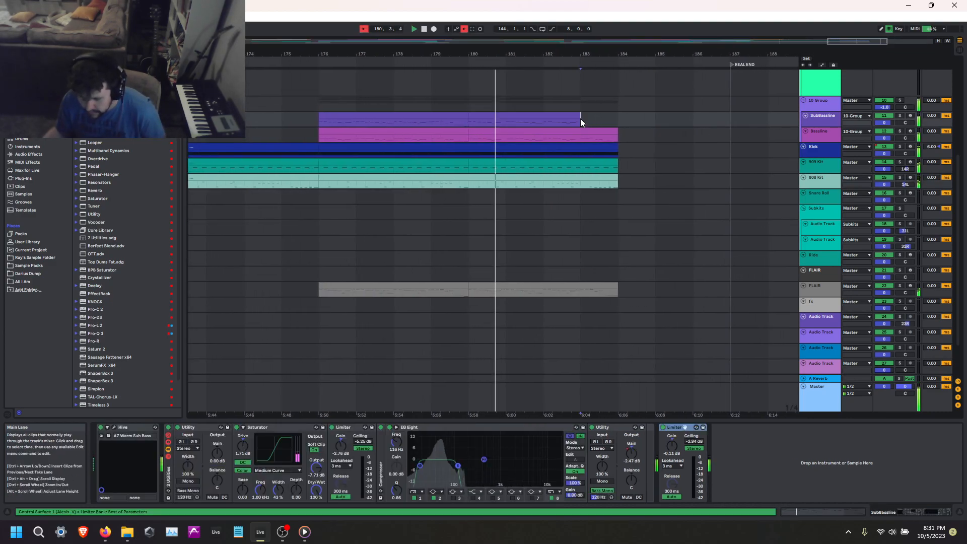
pyautogui.click(575, 116)
pyautogui.press('space')
pyautogui.press('space')
pyautogui.click(580, 90)
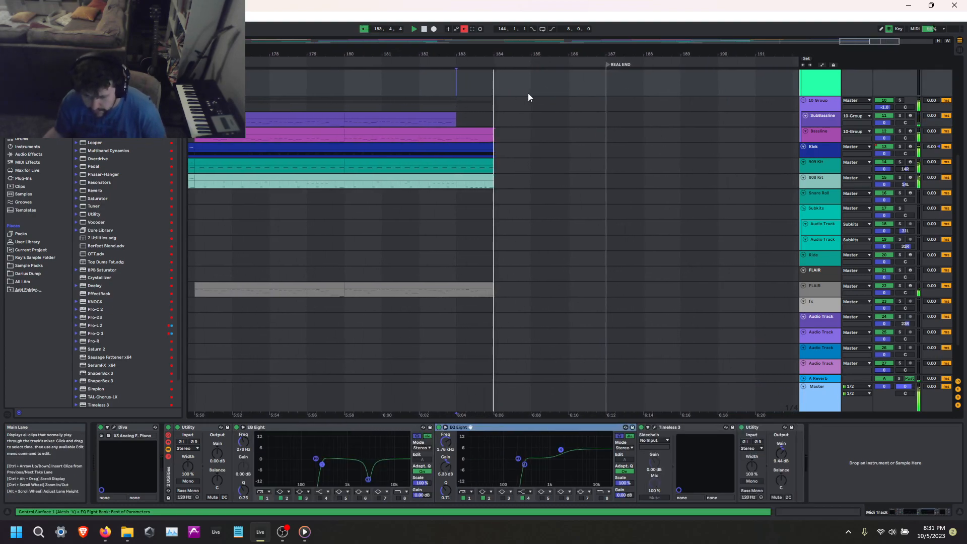
# Extend the last SubBassline clip back to bar 184 and stop playback.
pyautogui.moveTo(434, 116); pyautogui.dragTo(462, 116)
pyautogui.press('space')
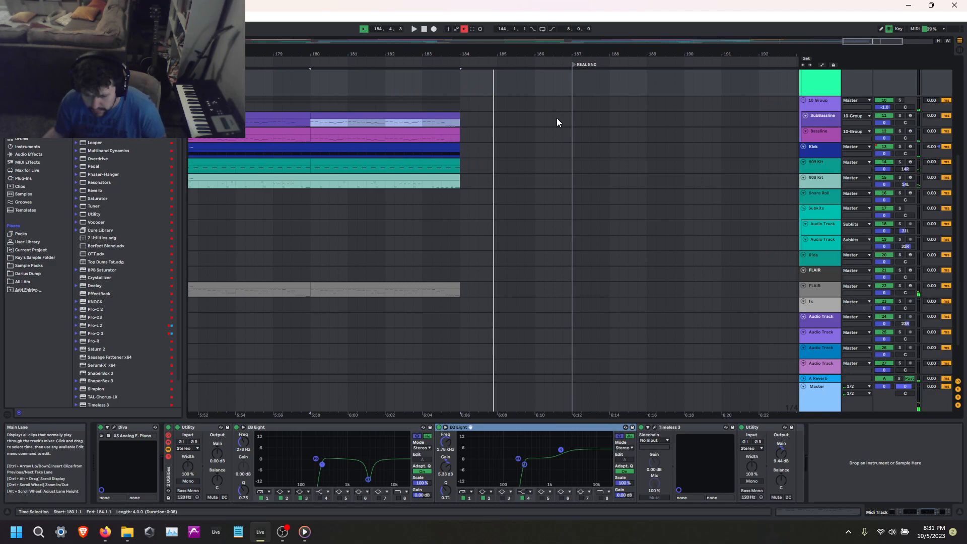
# Place the insert marker at REAL END on the SubBassline track and switch to OBS Studio.
pyautogui.scroll(-4, 585, 124)
pyautogui.click(577, 128)
pyautogui.scroll(-5, 603, 140)
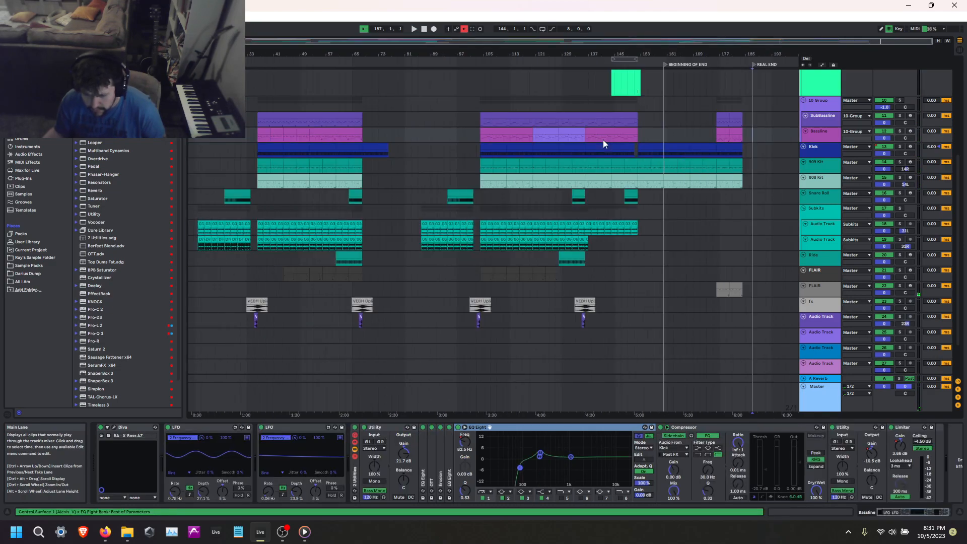
pyautogui.click(751, 115)
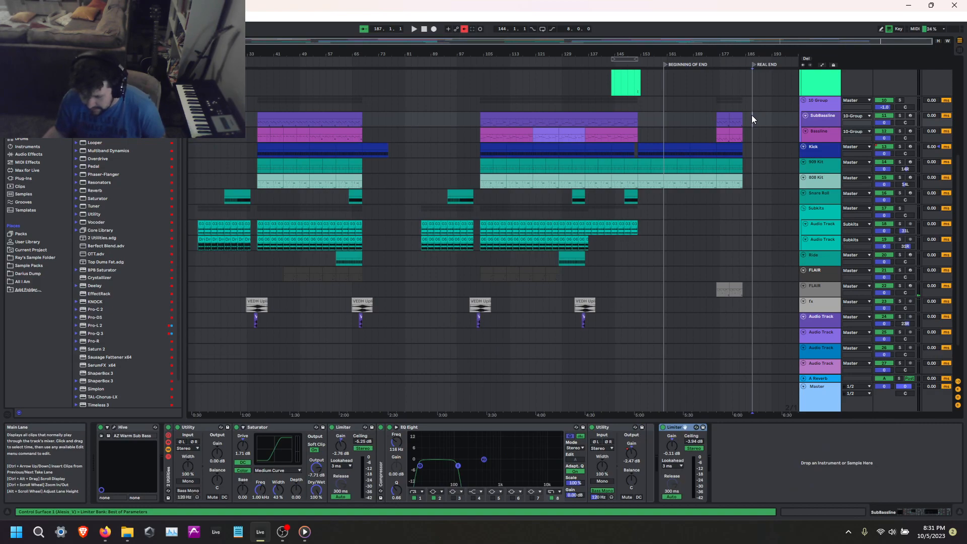
pyautogui.click(284, 538)
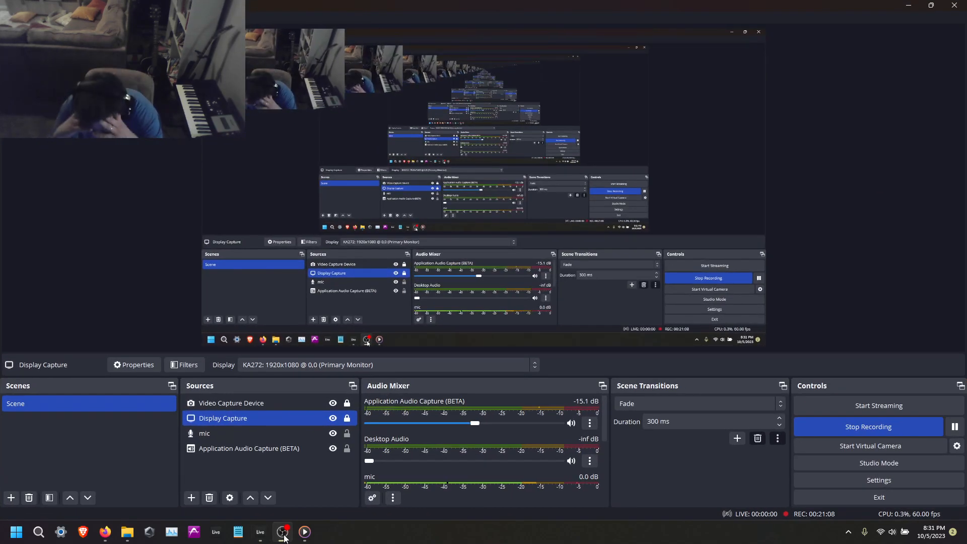